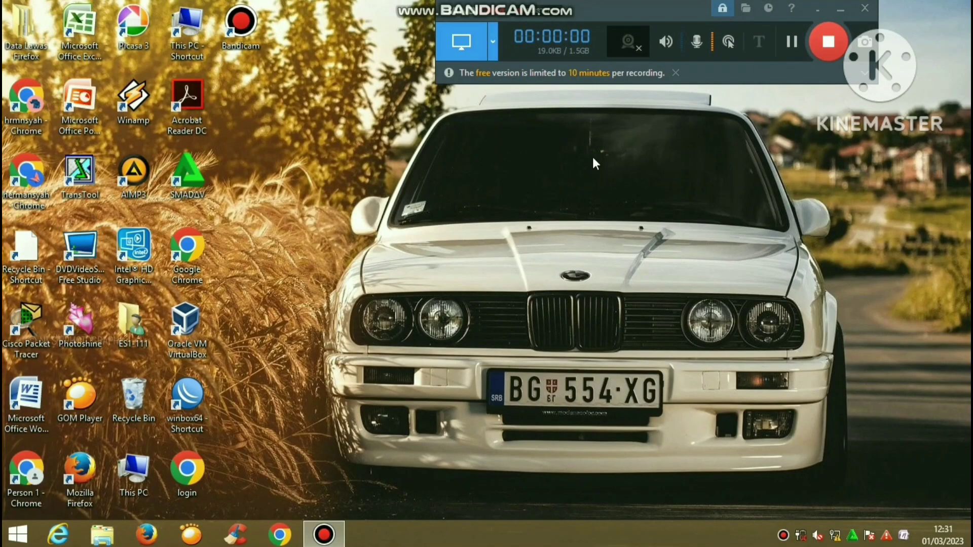
Launch WinBox and rescan the Neighbors list for routers on the network
{"action": "left_click", "coordinate": [194, 404]}
{"action": "double_click", "coordinate": [193, 403]}
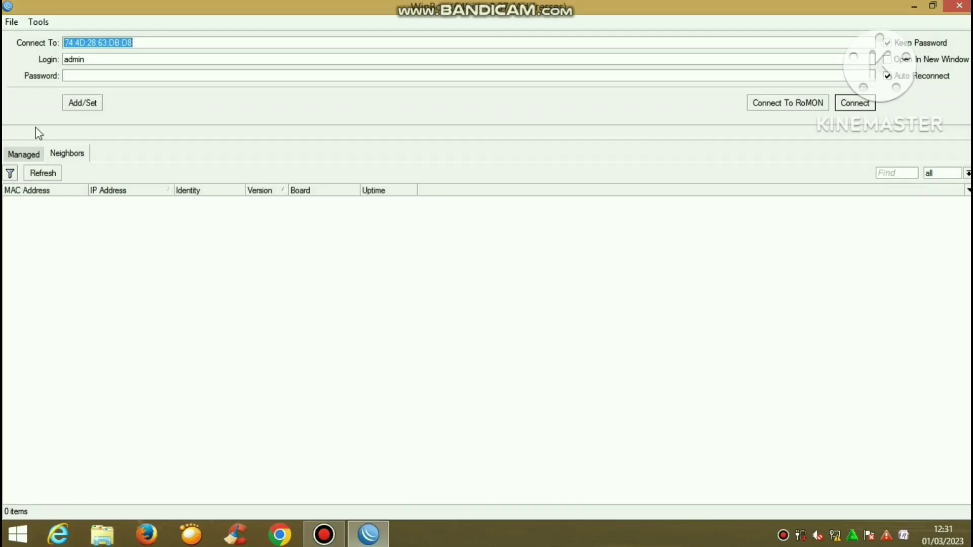
{"action": "left_click", "coordinate": [11, 157]}
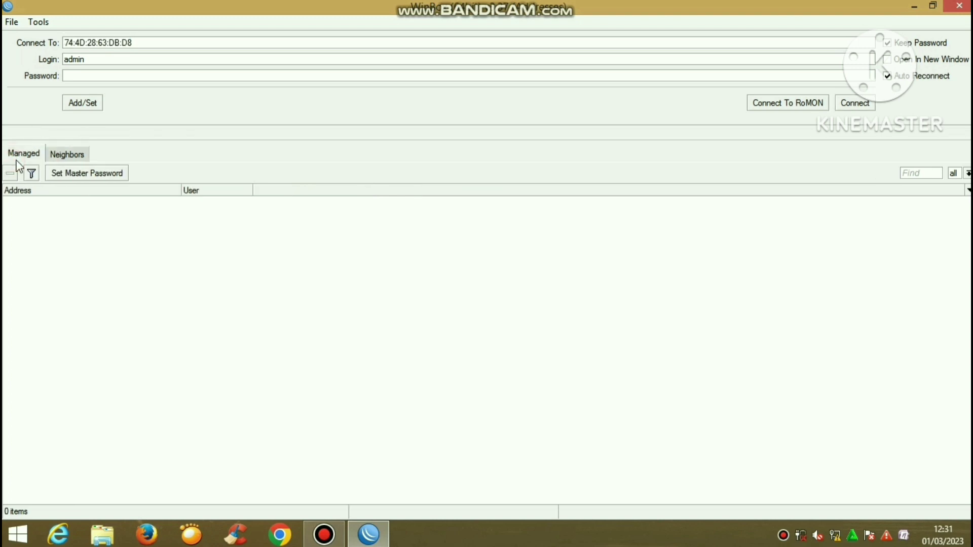
{"action": "left_click", "coordinate": [54, 159]}
{"action": "left_click", "coordinate": [45, 174]}
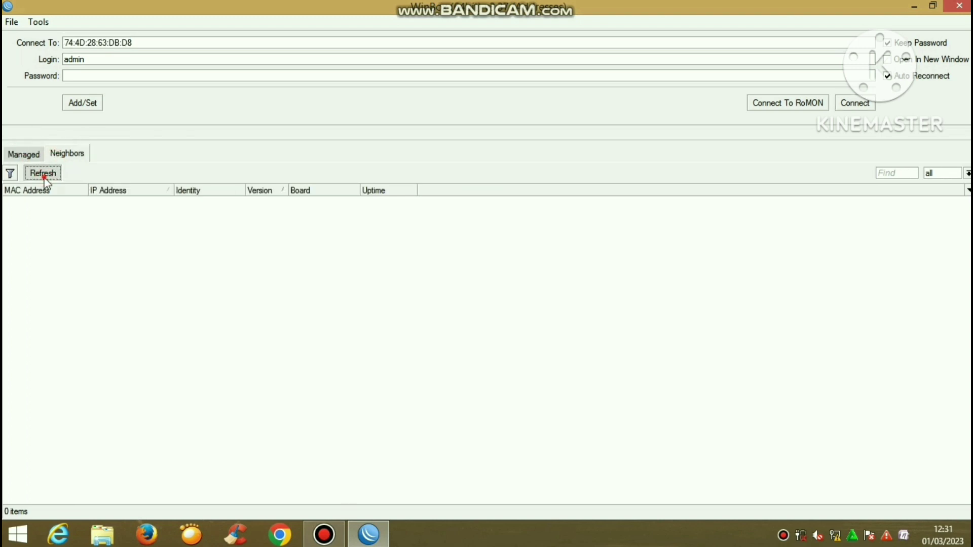
{"action": "left_click", "coordinate": [49, 176]}
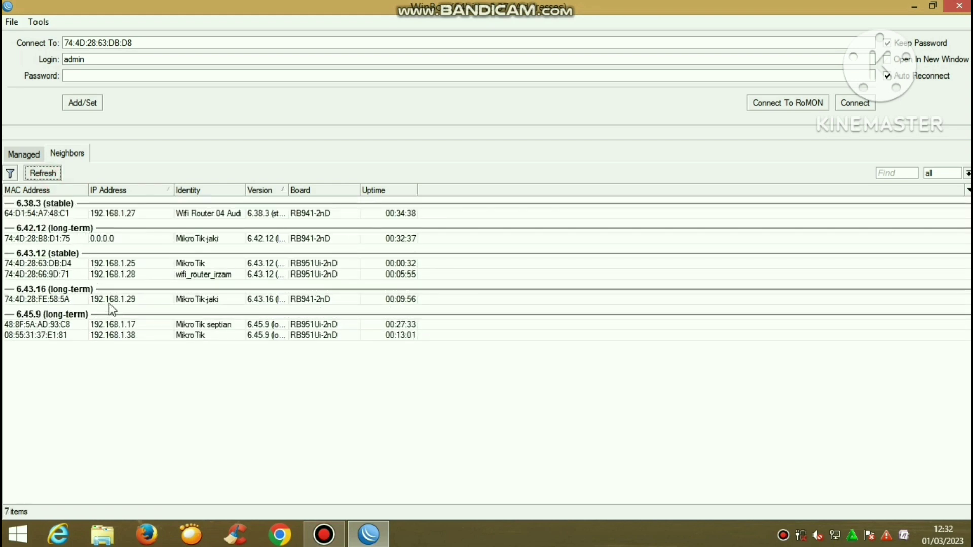
Select the router at 192.168.1.25 and connect to it as admin
{"action": "left_click", "coordinate": [637, 399]}
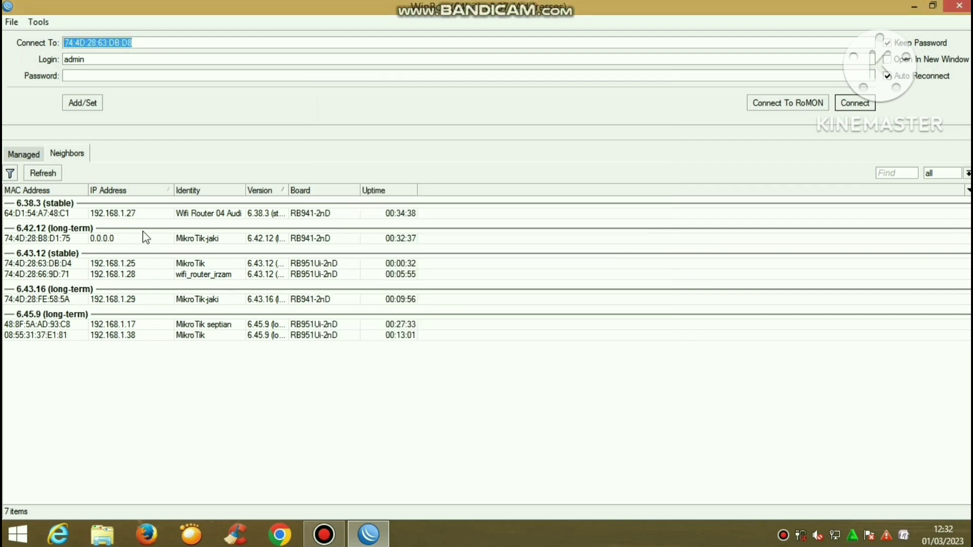
{"action": "left_click", "coordinate": [138, 336]}
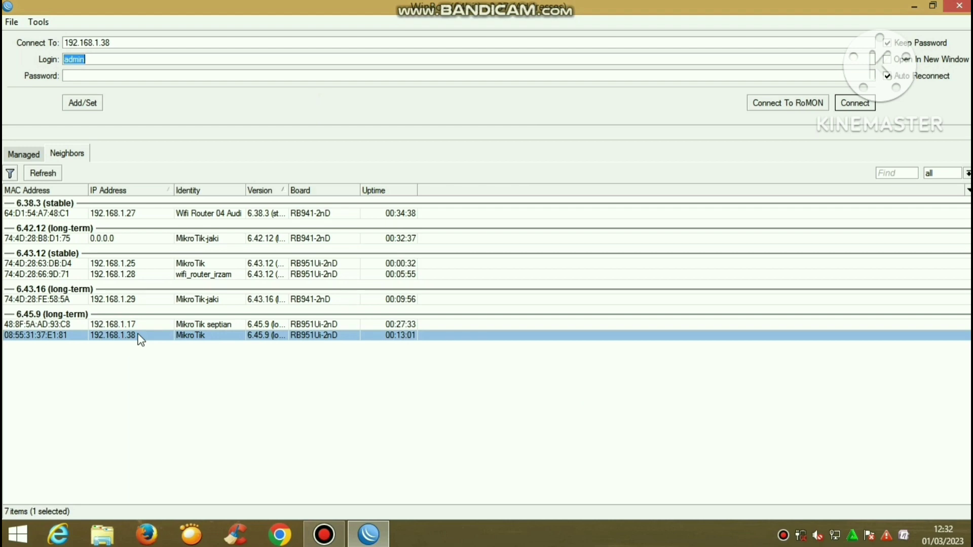
{"action": "left_click", "coordinate": [87, 263]}
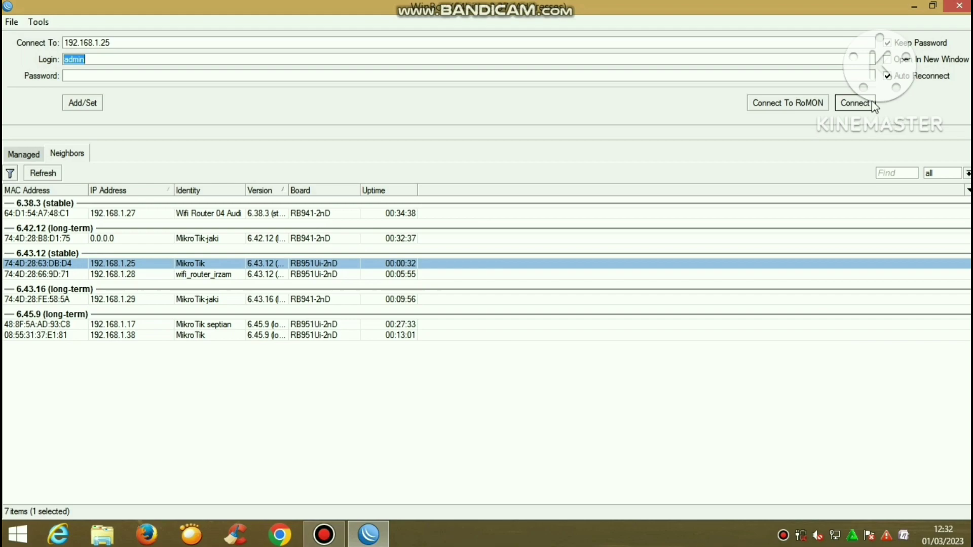
{"action": "left_click", "coordinate": [868, 103]}
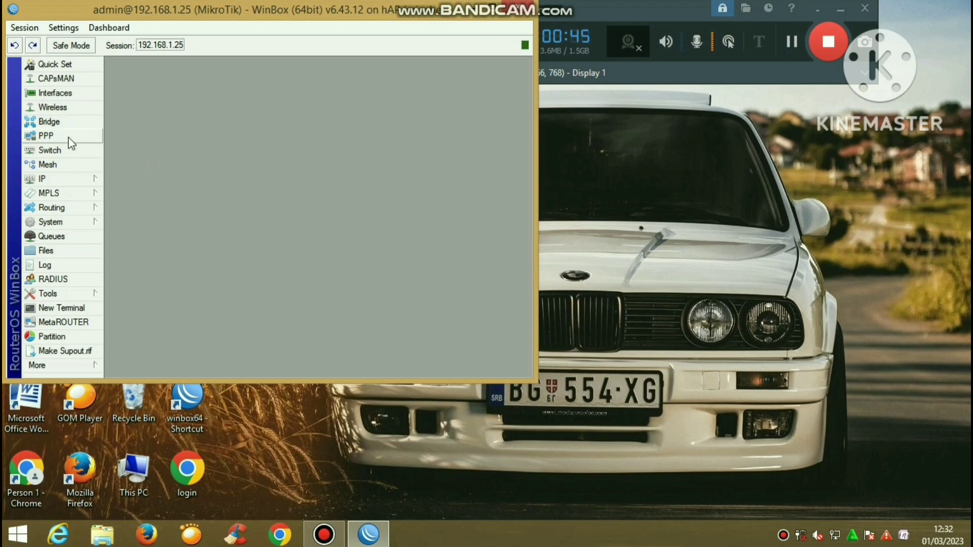
Reset the configuration with No Default Configuration and Do Not Backup, confirming the reboot
{"action": "left_click", "coordinate": [71, 220]}
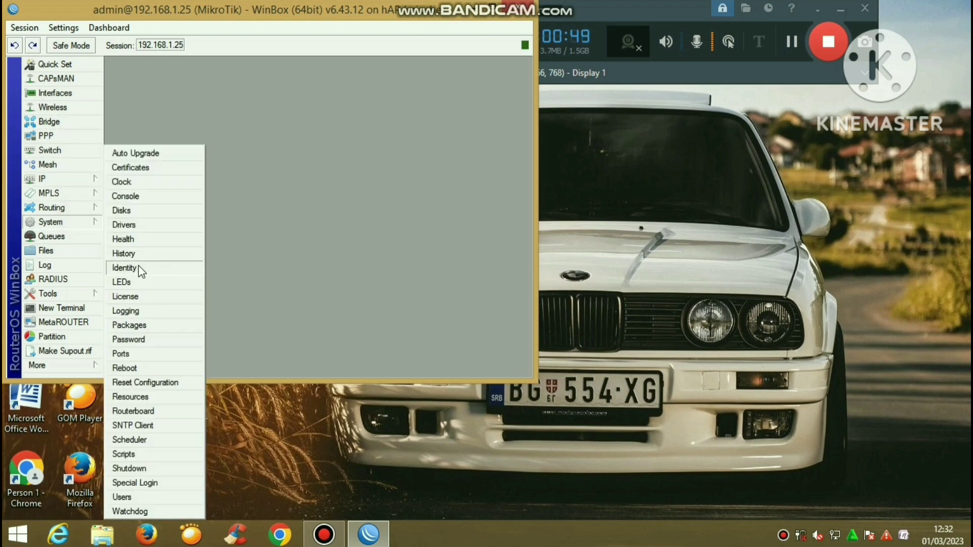
{"action": "left_click", "coordinate": [155, 384]}
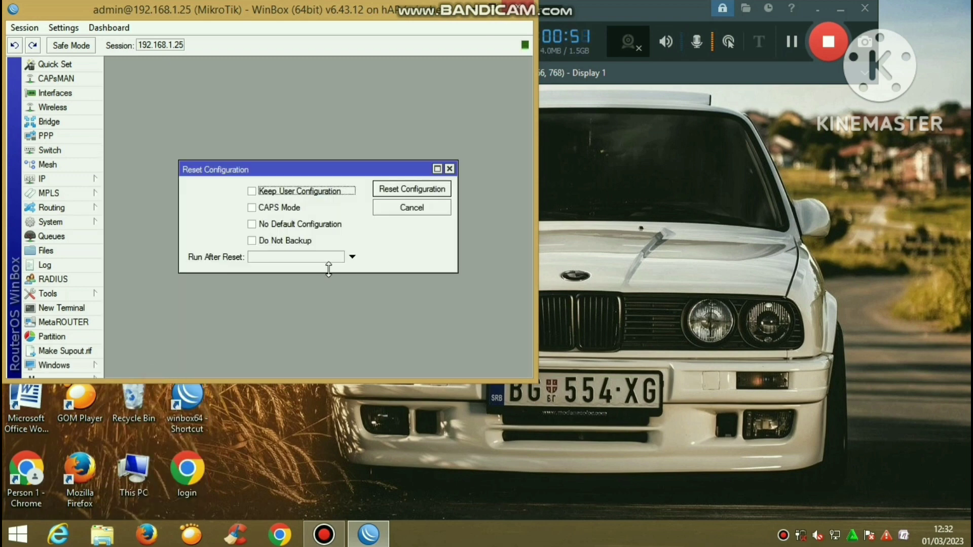
{"action": "left_click", "coordinate": [276, 222]}
{"action": "left_click", "coordinate": [277, 241]}
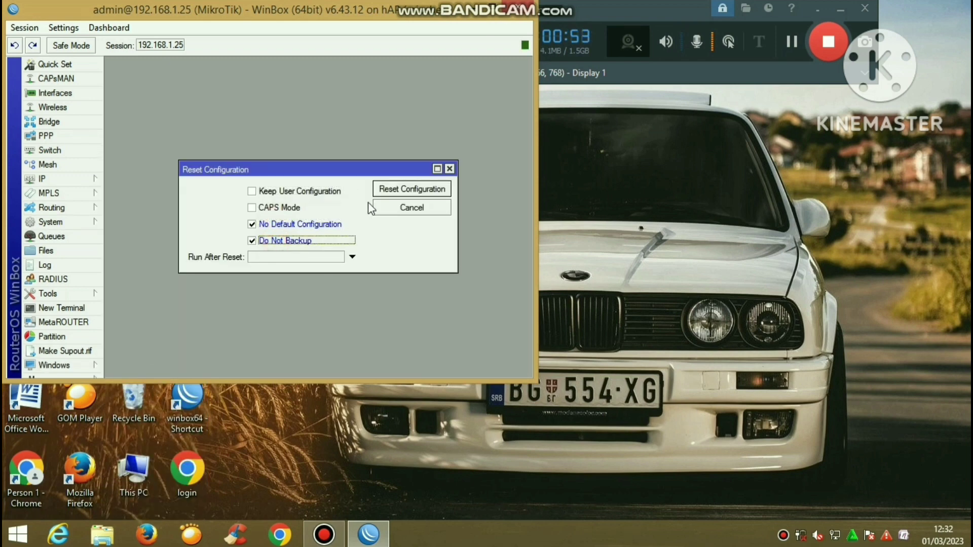
{"action": "left_click", "coordinate": [384, 191]}
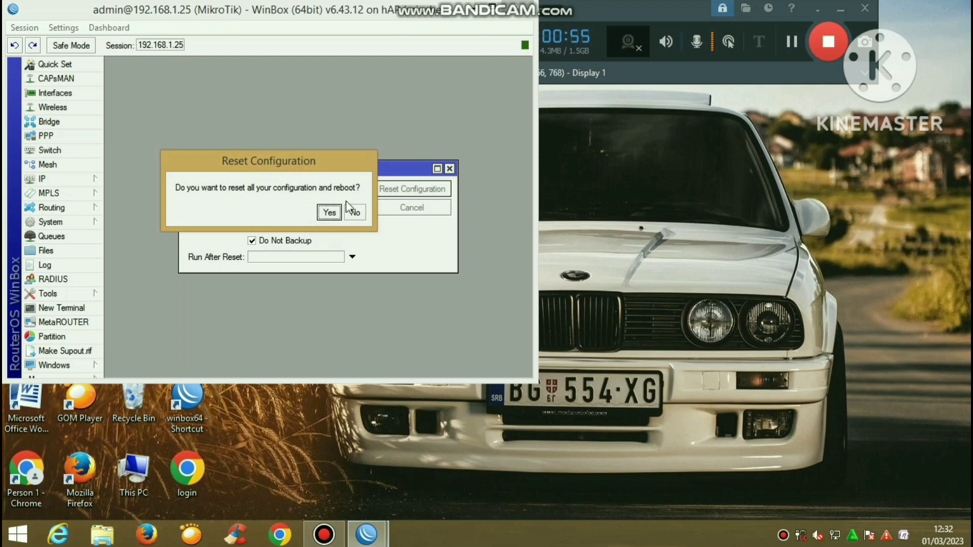
{"action": "left_click", "coordinate": [338, 211]}
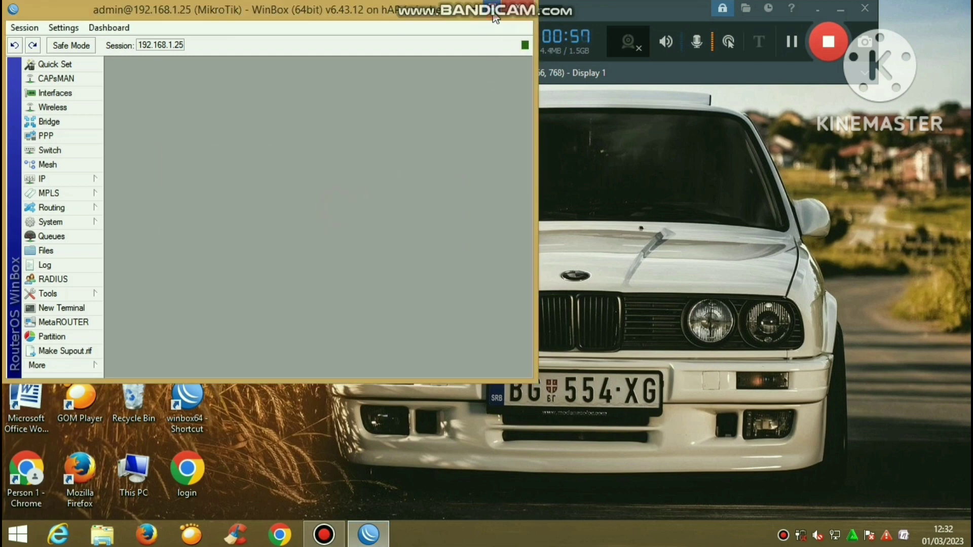
{"action": "double_click", "coordinate": [496, 17]}
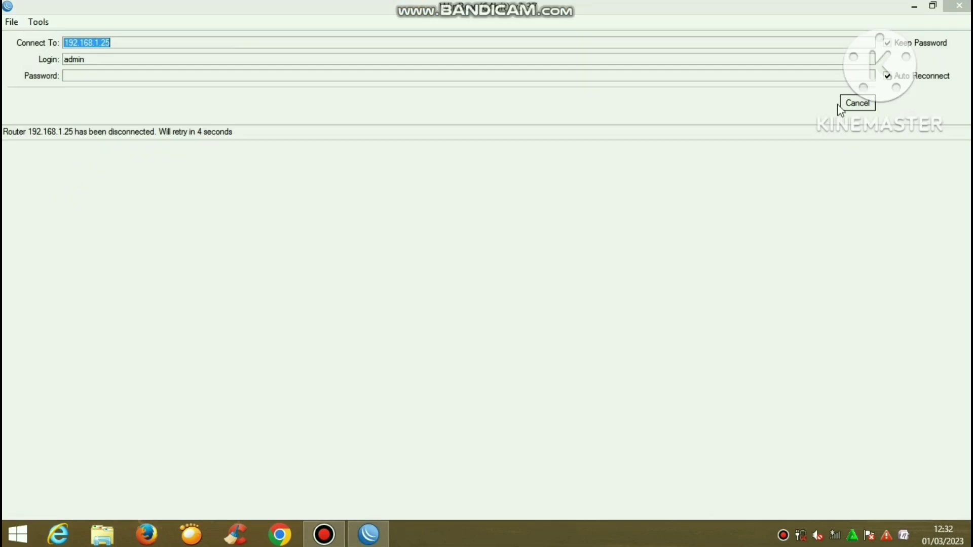
Rescan Neighbors and connect to the reset router via MAC 74:4D:28:63:DB:D8
{"action": "left_click", "coordinate": [854, 105]}
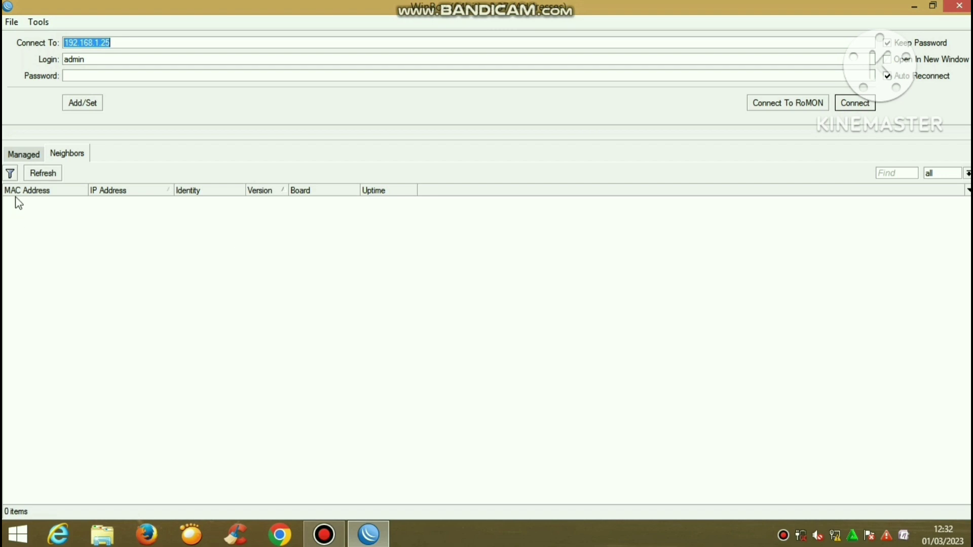
{"action": "left_click", "coordinate": [34, 175]}
{"action": "left_click", "coordinate": [43, 180]}
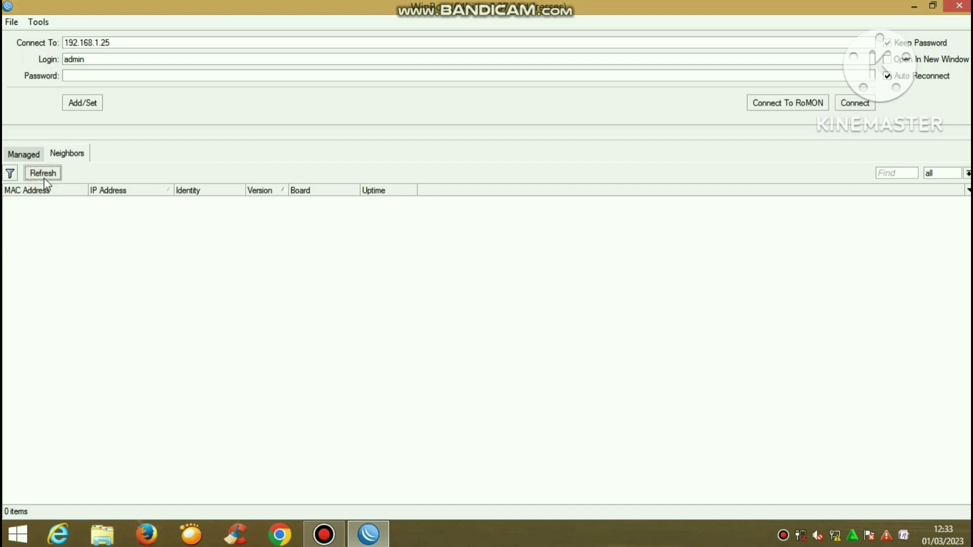
{"action": "left_click", "coordinate": [46, 180]}
{"action": "left_click", "coordinate": [44, 178]}
{"action": "left_click", "coordinate": [56, 203]}
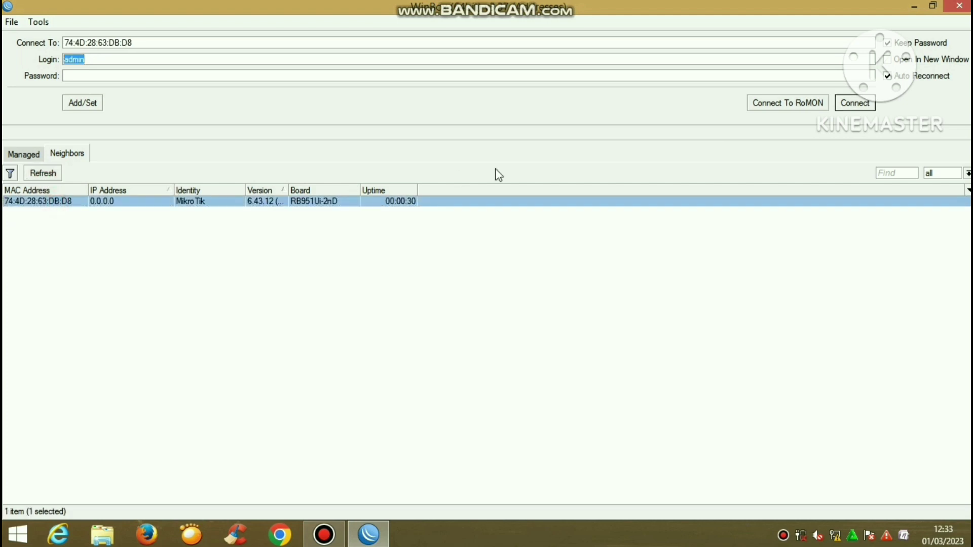
{"action": "left_click", "coordinate": [854, 107]}
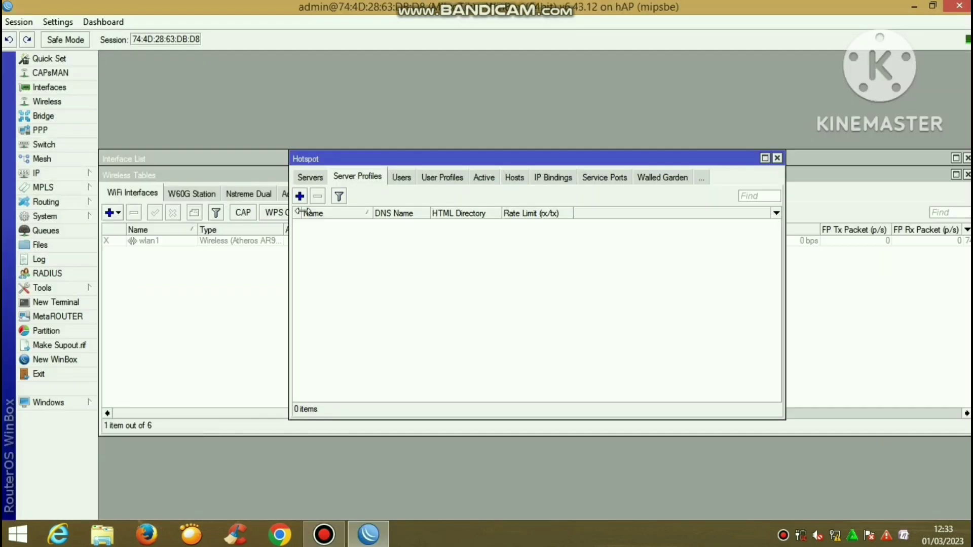
{"action": "left_click", "coordinate": [778, 159]}
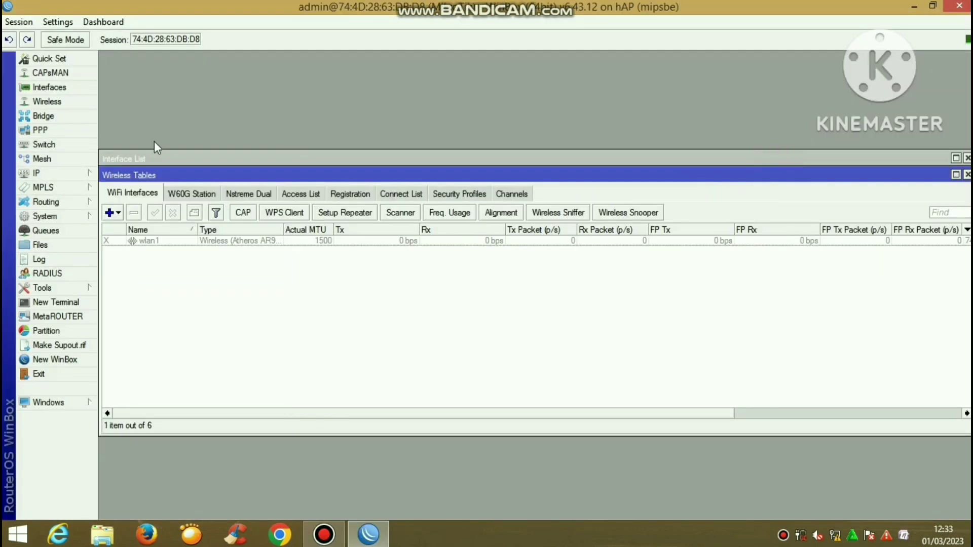
Append a personal name suffix to the MikroTik identity and apply it
{"action": "left_click", "coordinate": [60, 217]}
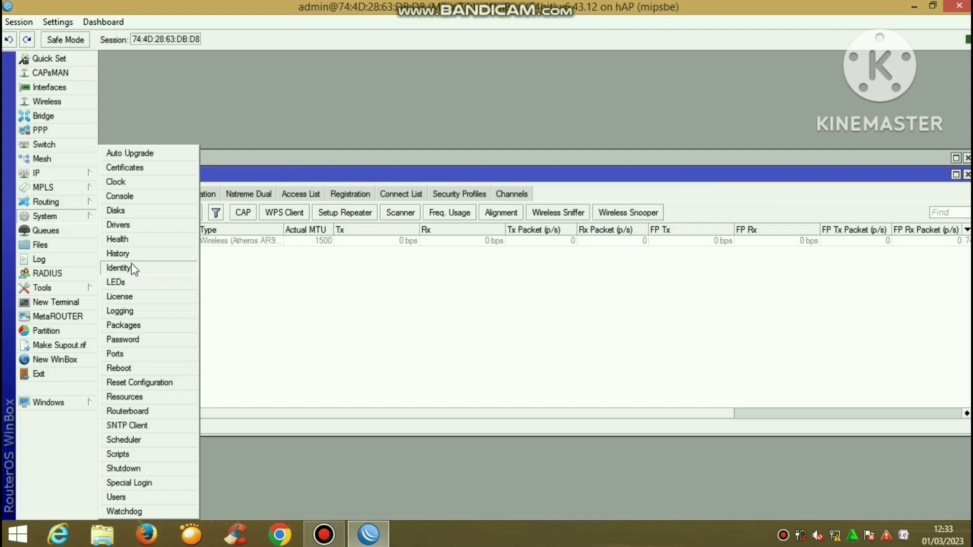
{"action": "left_click", "coordinate": [132, 263]}
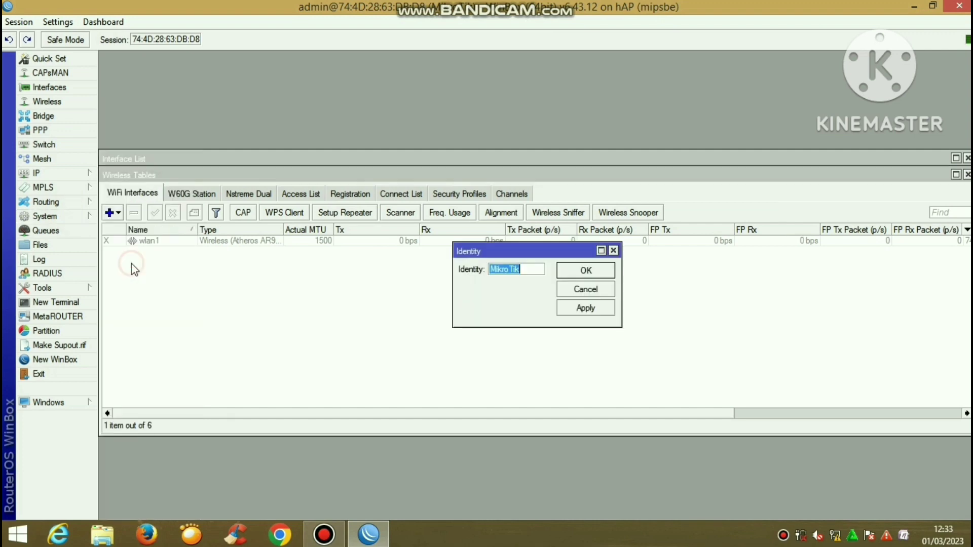
{"action": "left_click", "coordinate": [525, 268]}
{"action": "type", "text": "-hermansyah"}
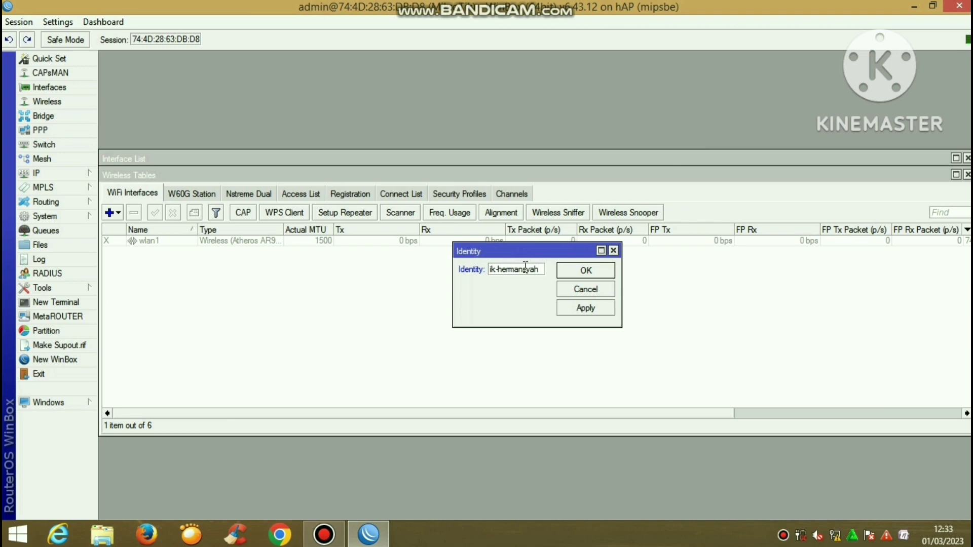
{"action": "type", "text": "1"}
{"action": "left_click", "coordinate": [583, 304]}
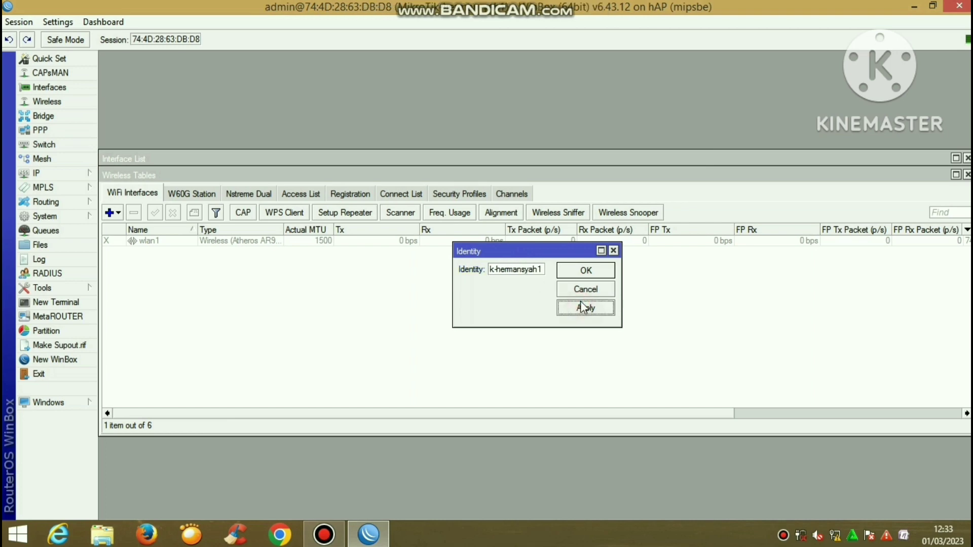
{"action": "left_click", "coordinate": [587, 273]}
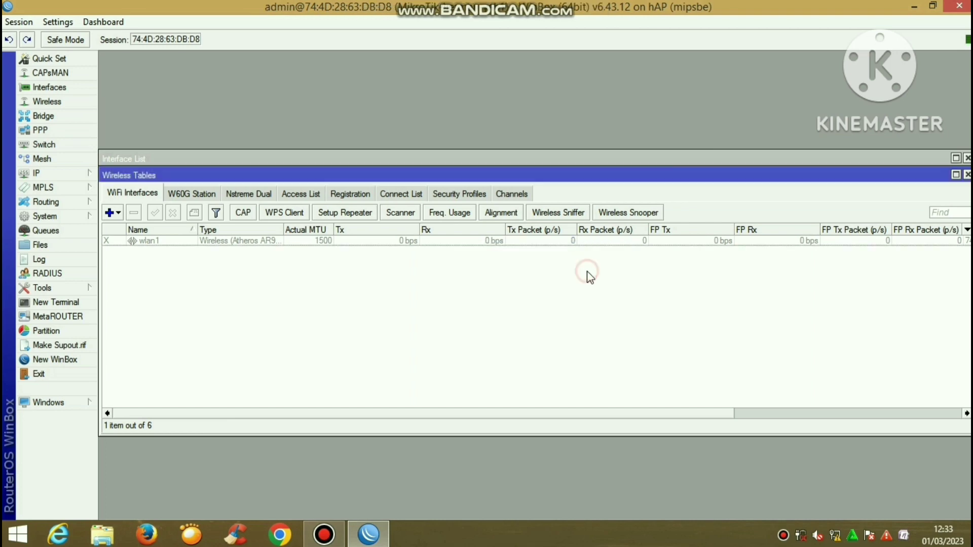
{"action": "left_click", "coordinate": [83, 214]}
Add a new router user in the full group with a password
{"action": "left_click", "coordinate": [156, 498]}
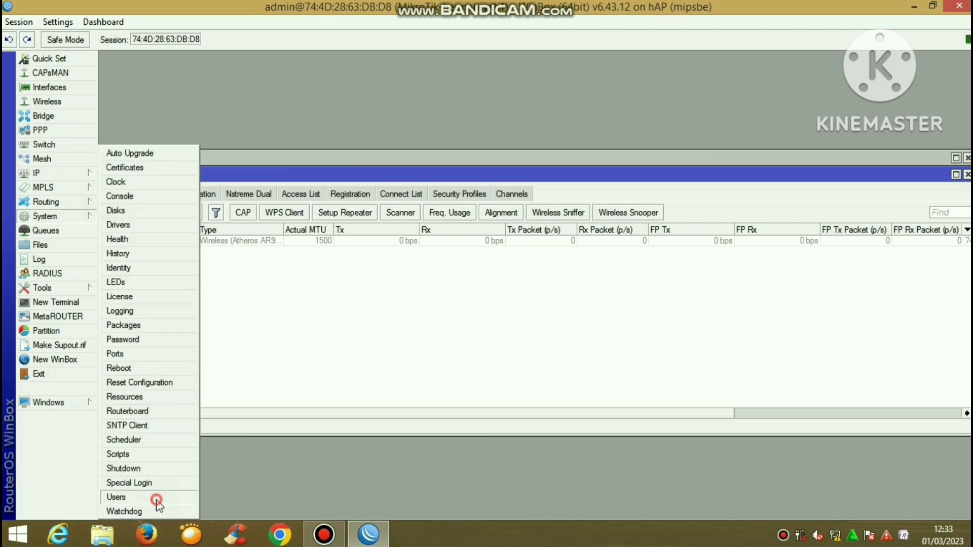
{"action": "left_click", "coordinate": [334, 196]}
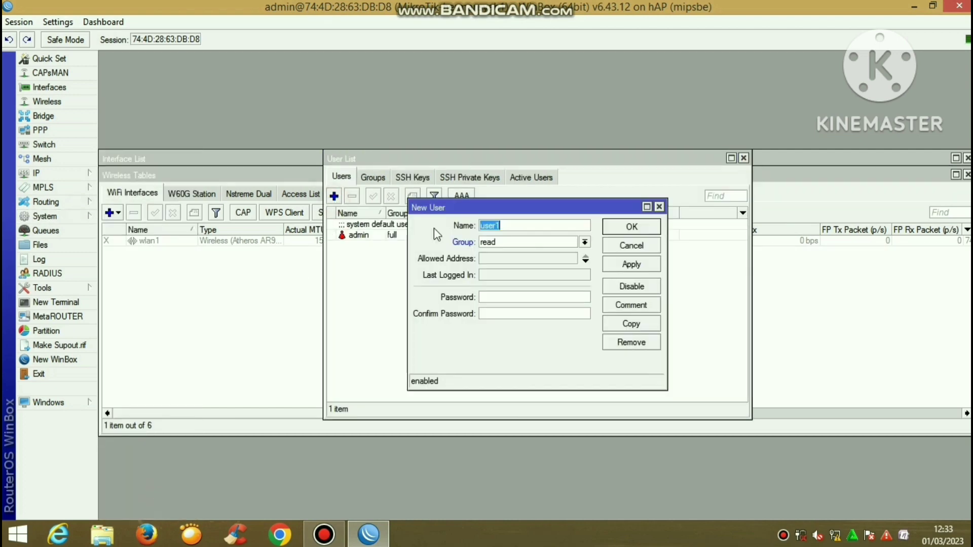
{"action": "type", "text": "herman22"}
{"action": "left_click", "coordinate": [519, 242]}
{"action": "left_click", "coordinate": [513, 253]}
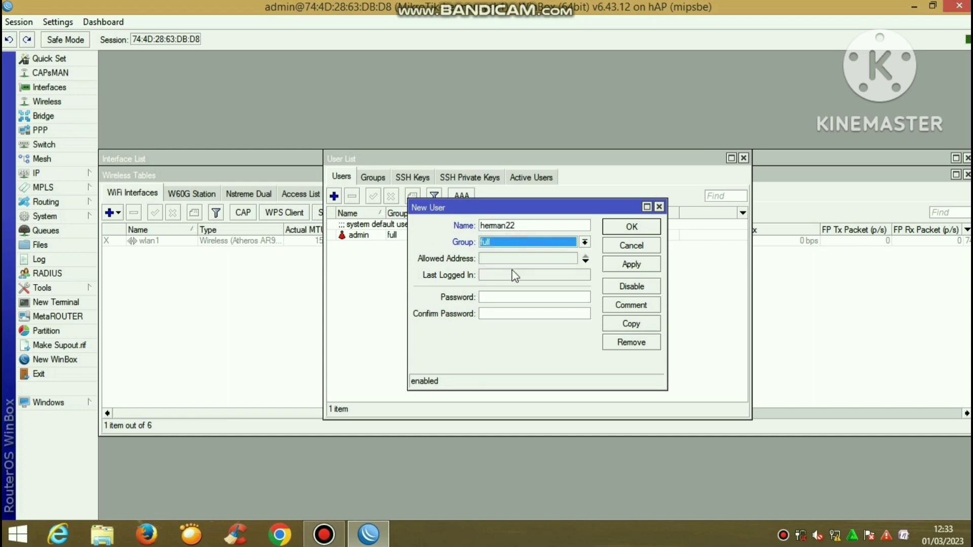
{"action": "left_click", "coordinate": [505, 297]}
{"action": "type", "text": "*"}
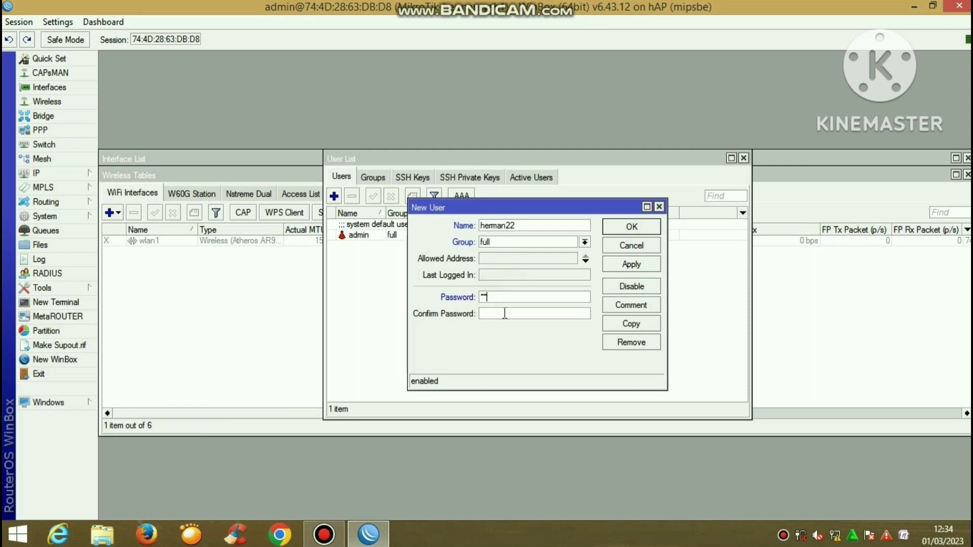
{"action": "type", "text": "**"}
{"action": "left_click", "coordinate": [644, 269]}
{"action": "left_click", "coordinate": [632, 227]}
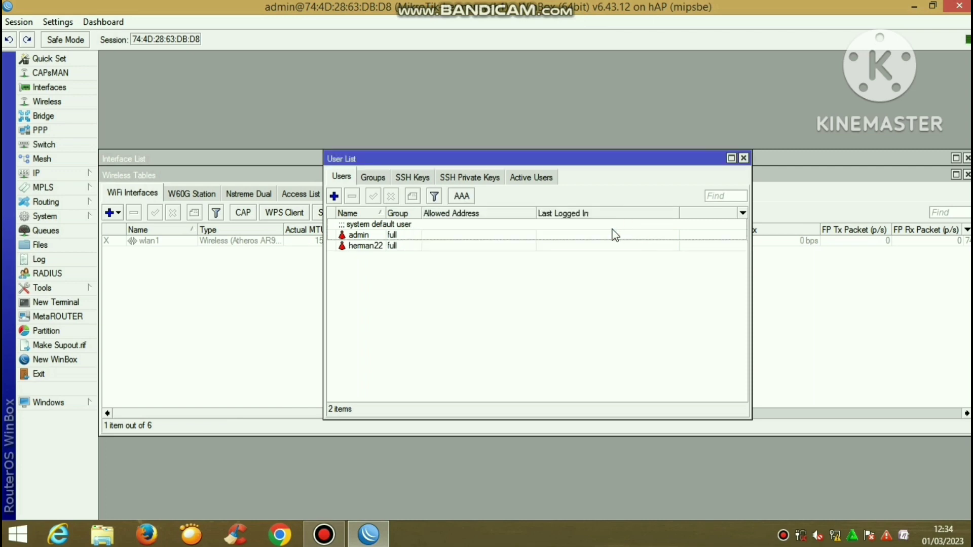
Disable the default admin account, close the User List and quit WinBox
{"action": "left_click", "coordinate": [613, 235]}
{"action": "left_click", "coordinate": [391, 196]}
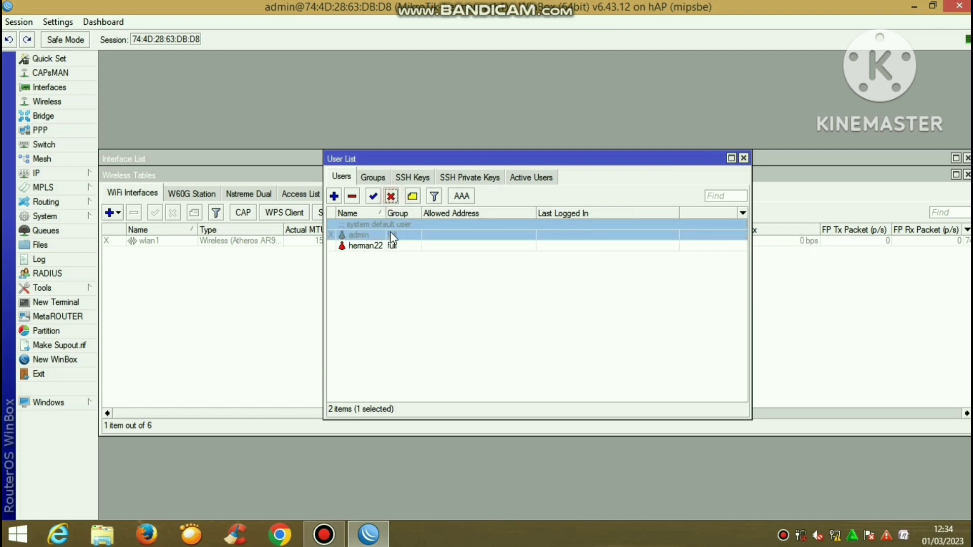
{"action": "left_click", "coordinate": [393, 246]}
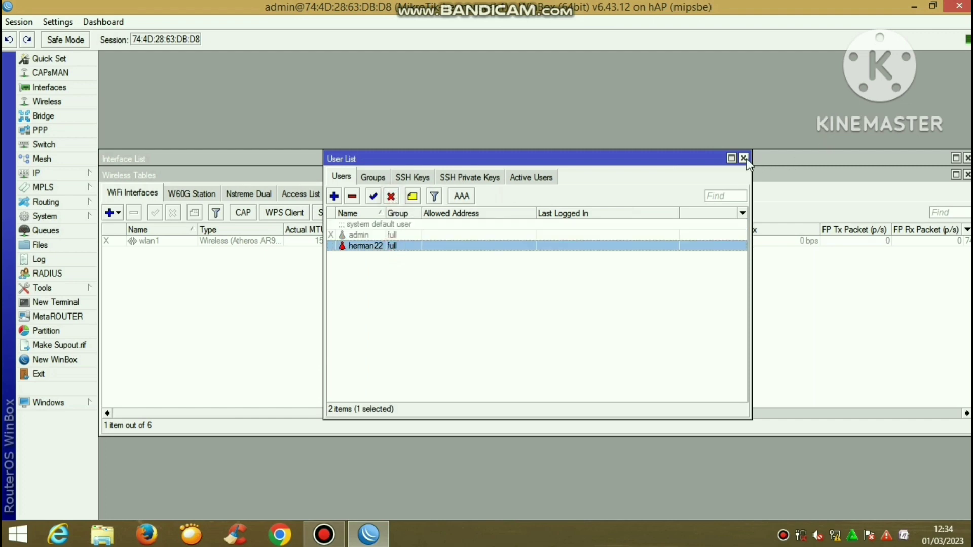
{"action": "left_click", "coordinate": [743, 158]}
{"action": "left_click", "coordinate": [955, 6]}
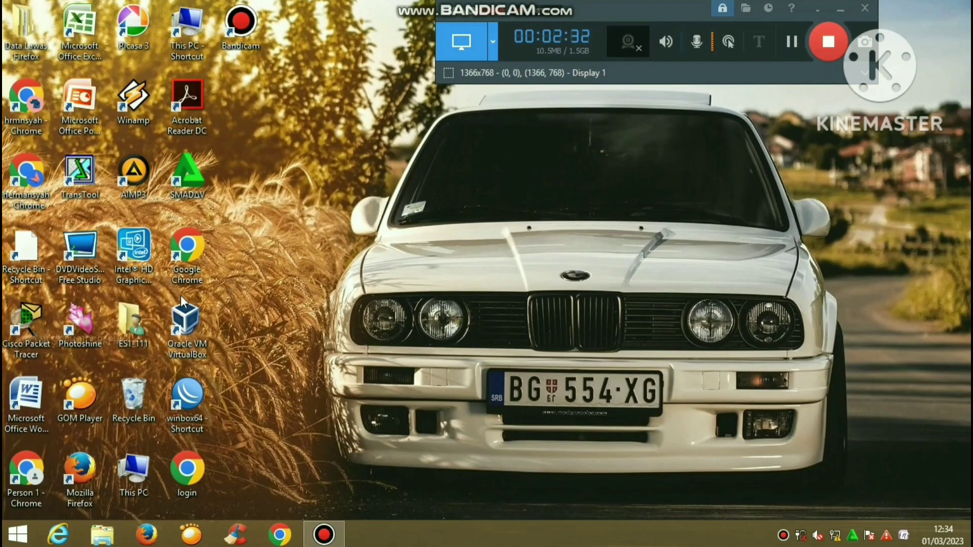
Relaunch WinBox and connect to the router's MAC address with the new user's login
{"action": "double_click", "coordinate": [187, 409]}
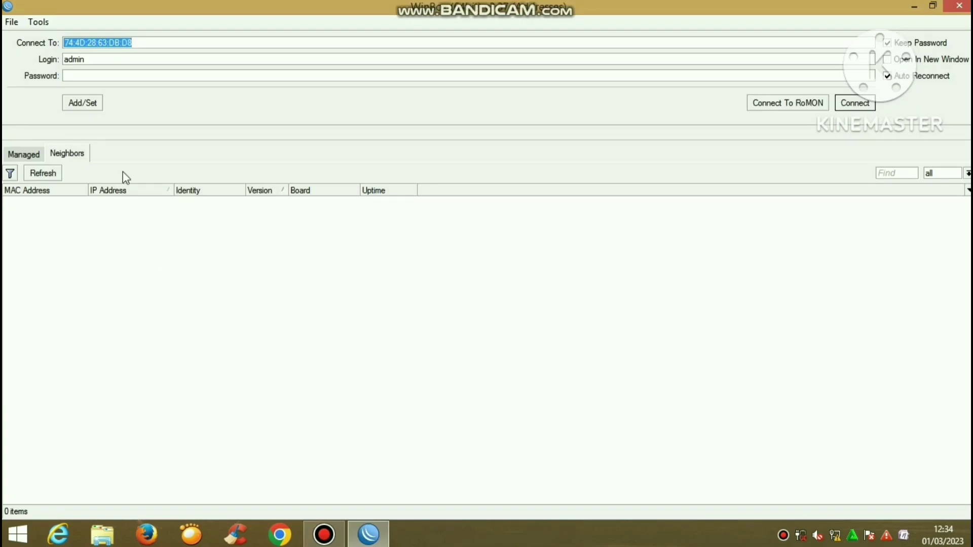
{"action": "left_click", "coordinate": [71, 202]}
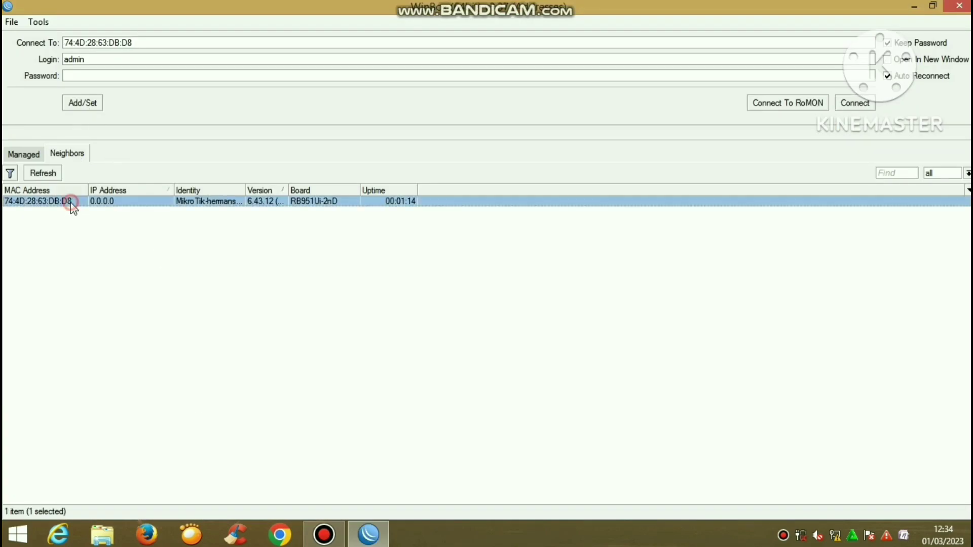
{"action": "left_click", "coordinate": [116, 61]}
{"action": "left_click", "coordinate": [856, 103]}
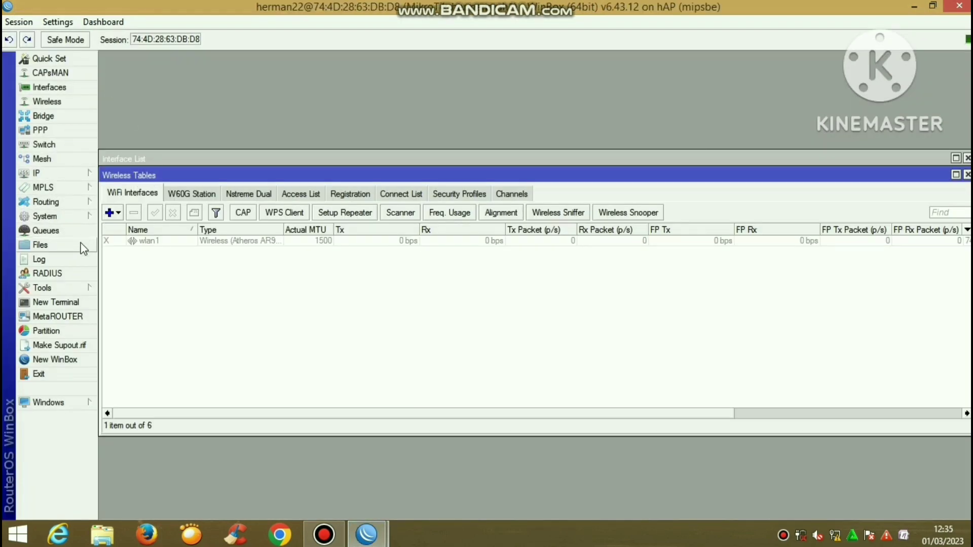
Rename interface ether1 to ether1-internet
{"action": "left_click", "coordinate": [72, 90]}
{"action": "double_click", "coordinate": [178, 226]}
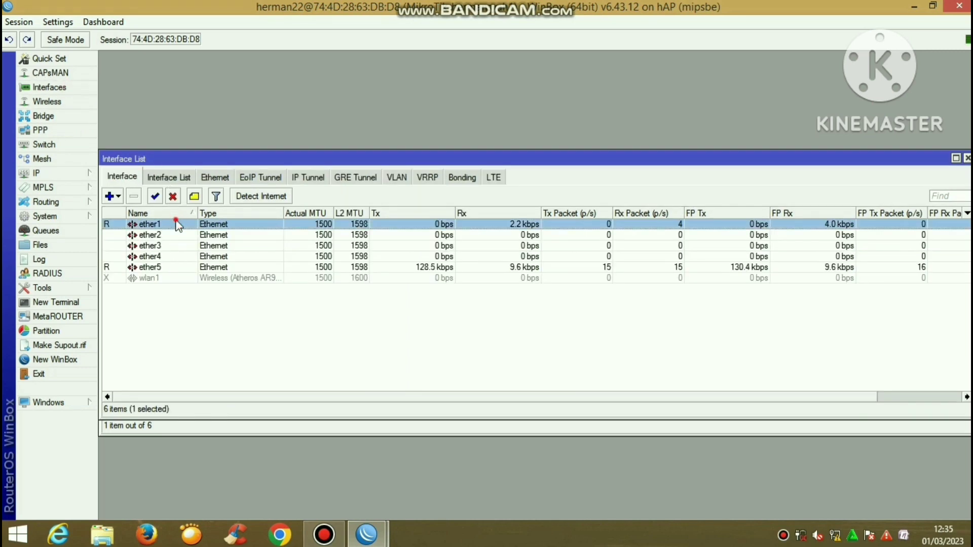
{"action": "left_click", "coordinate": [494, 171]}
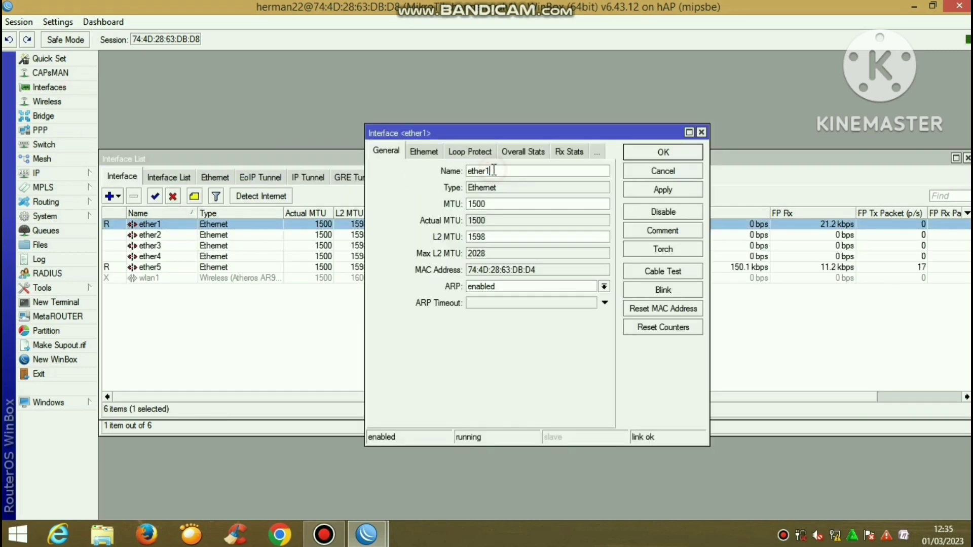
{"action": "type", "text": "-internet"}
{"action": "left_click", "coordinate": [653, 195]}
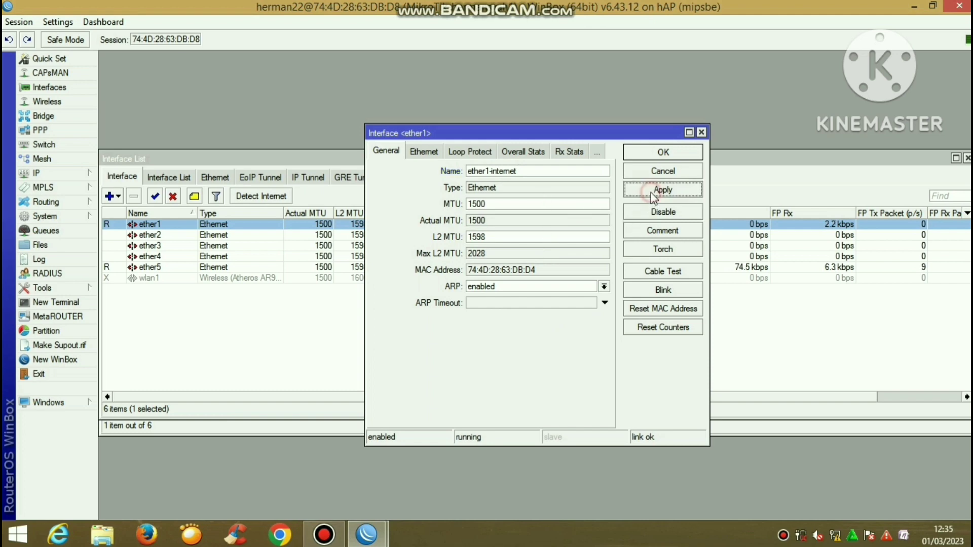
{"action": "left_click", "coordinate": [658, 153]}
Enable the wlan1 wireless interface and rename it wlan1-wireles
{"action": "left_click", "coordinate": [407, 279]}
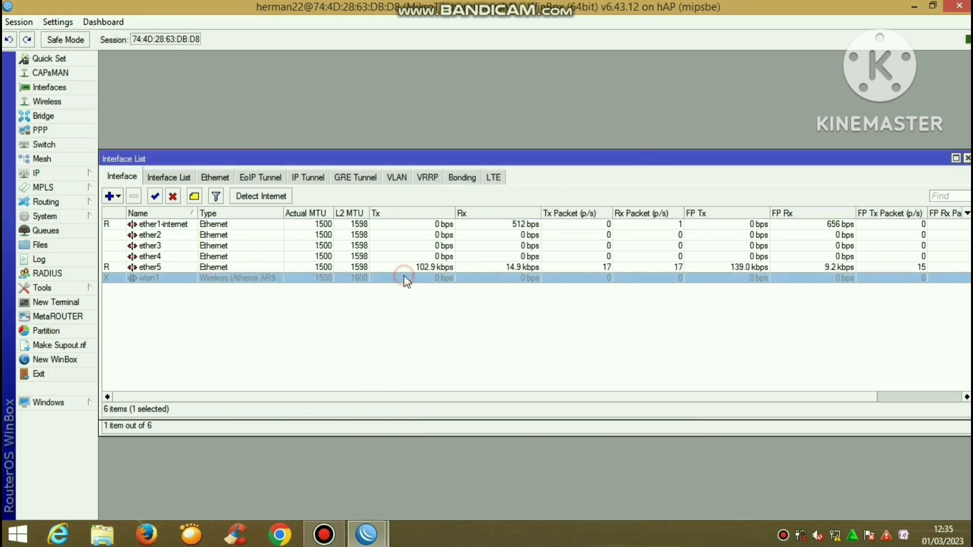
{"action": "left_click", "coordinate": [154, 197]}
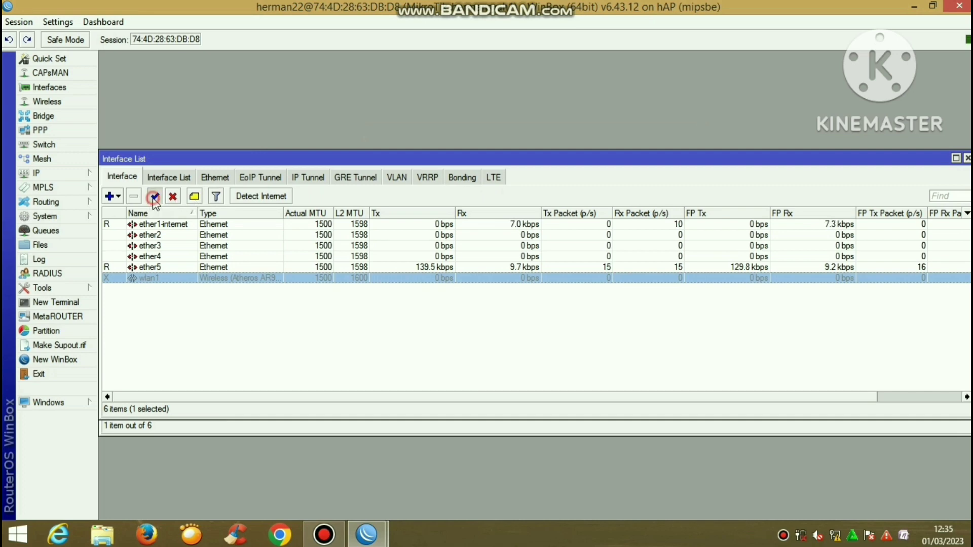
{"action": "left_click", "coordinate": [341, 335]}
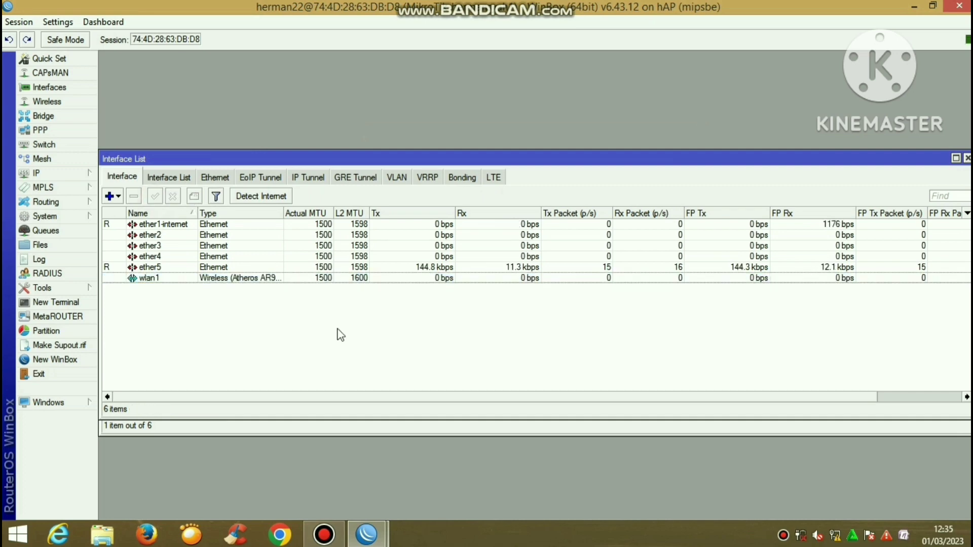
{"action": "double_click", "coordinate": [317, 278]}
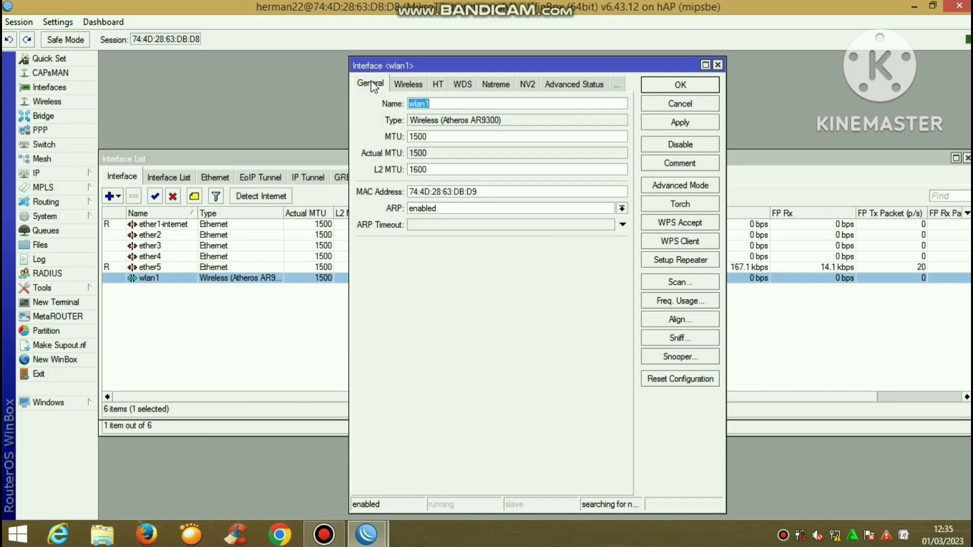
{"action": "left_click", "coordinate": [431, 103]}
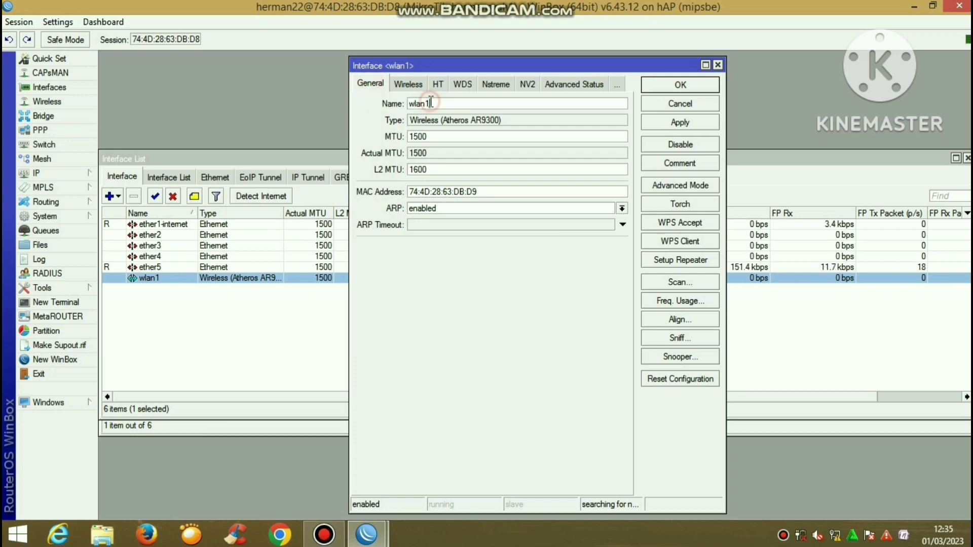
{"action": "type", "text": "wireles"}
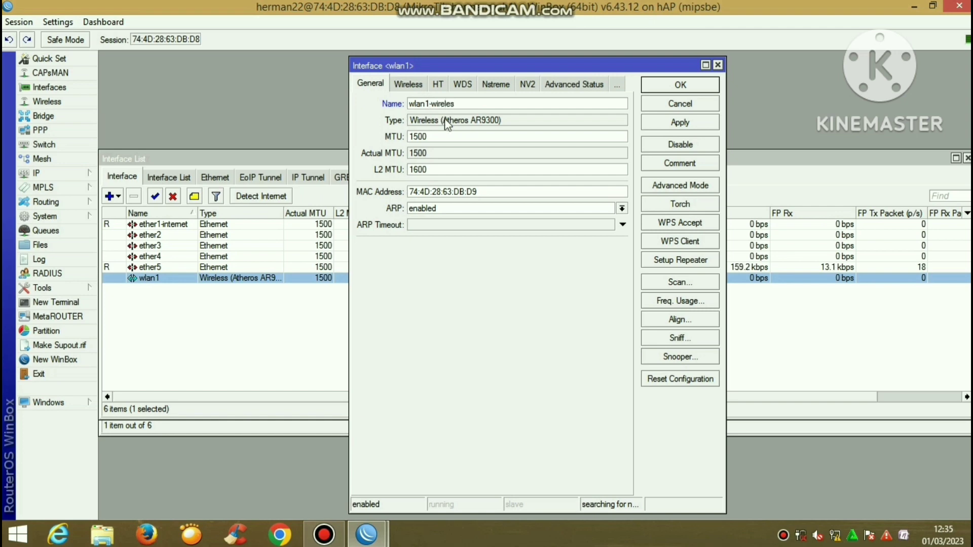
{"action": "left_click", "coordinate": [679, 124]}
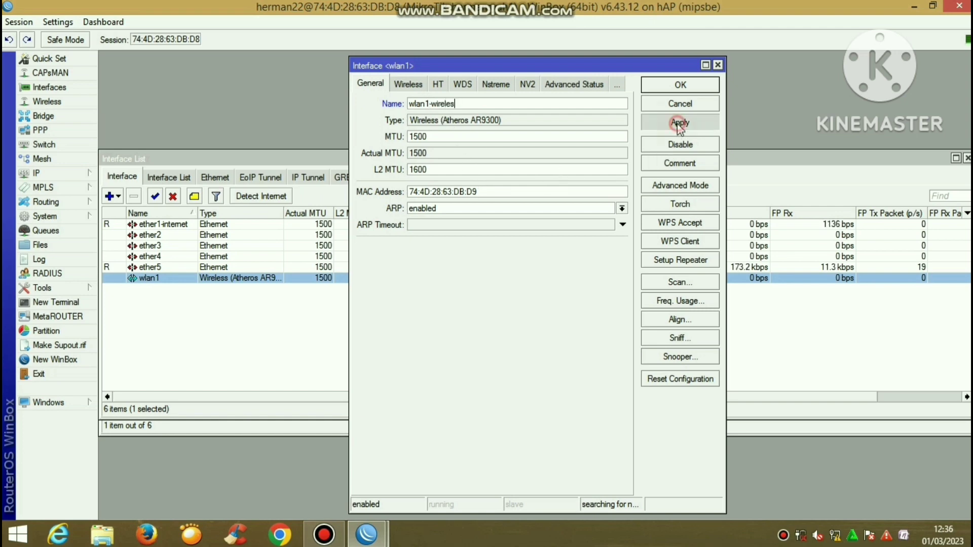
{"action": "left_click", "coordinate": [682, 86]}
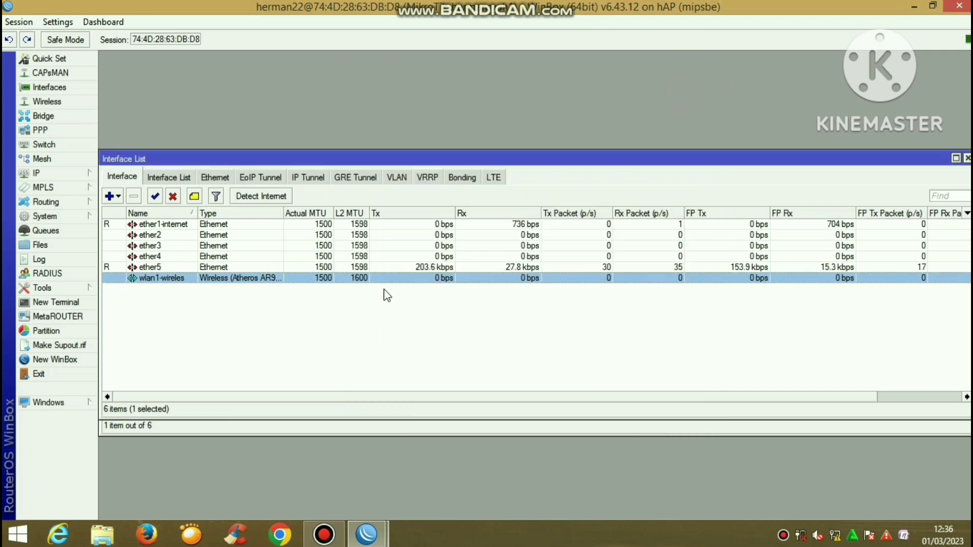
Add VLAN vlan1-siswa with VLAN ID 10 on ether2
{"action": "left_click", "coordinate": [111, 196]}
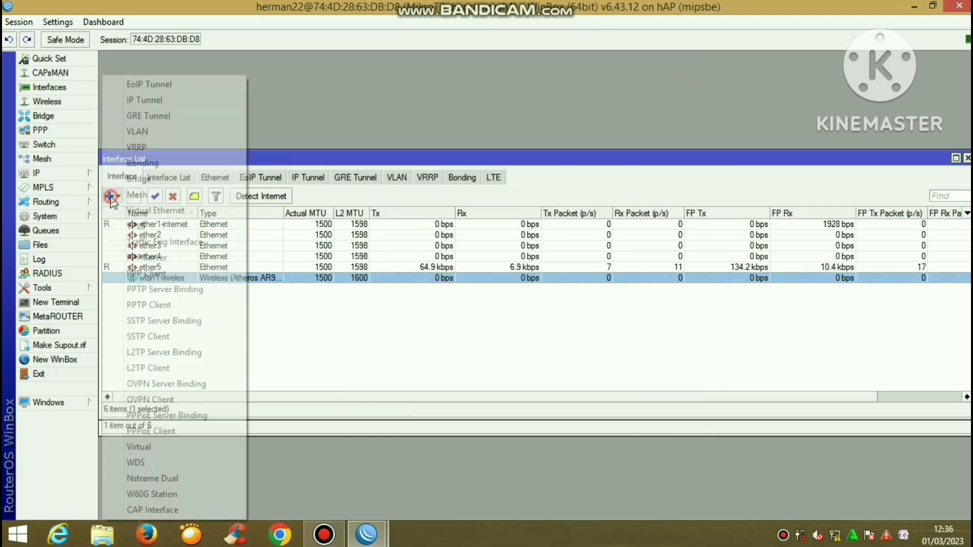
{"action": "left_click", "coordinate": [194, 130]}
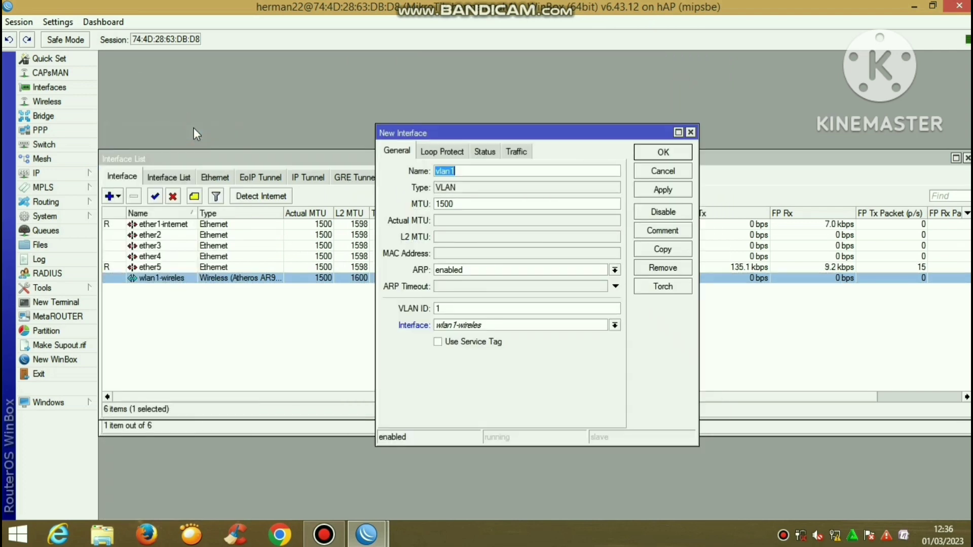
{"action": "left_click", "coordinate": [459, 173]}
{"action": "type", "text": "siswa"}
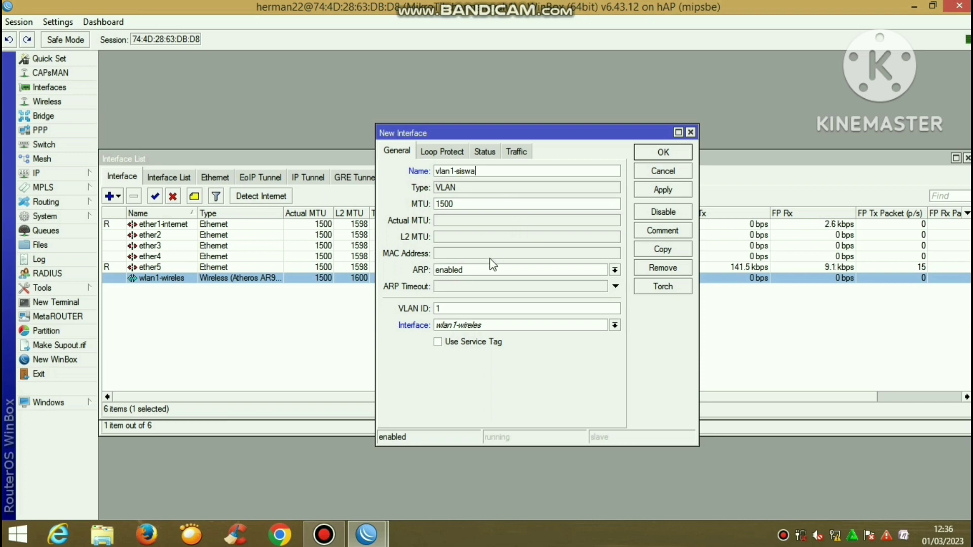
{"action": "left_click", "coordinate": [466, 308]}
{"action": "type", "text": "0"}
{"action": "left_click", "coordinate": [479, 325]}
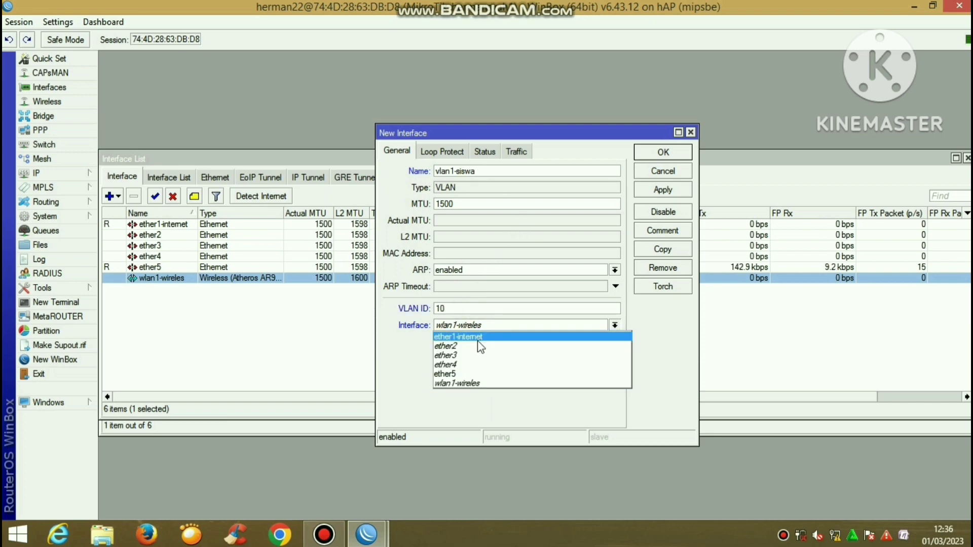
{"action": "left_click", "coordinate": [478, 345]}
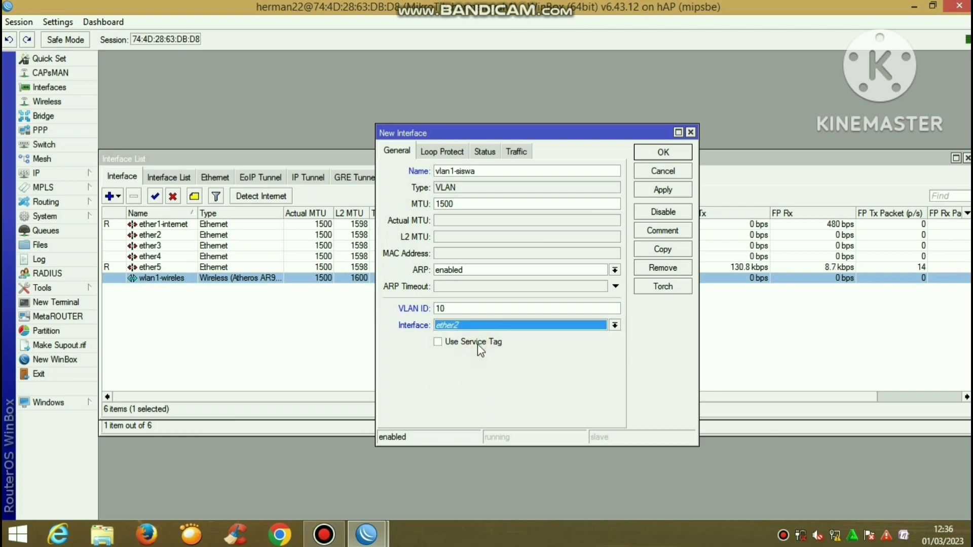
{"action": "left_click", "coordinate": [664, 193]}
{"action": "left_click", "coordinate": [663, 153]}
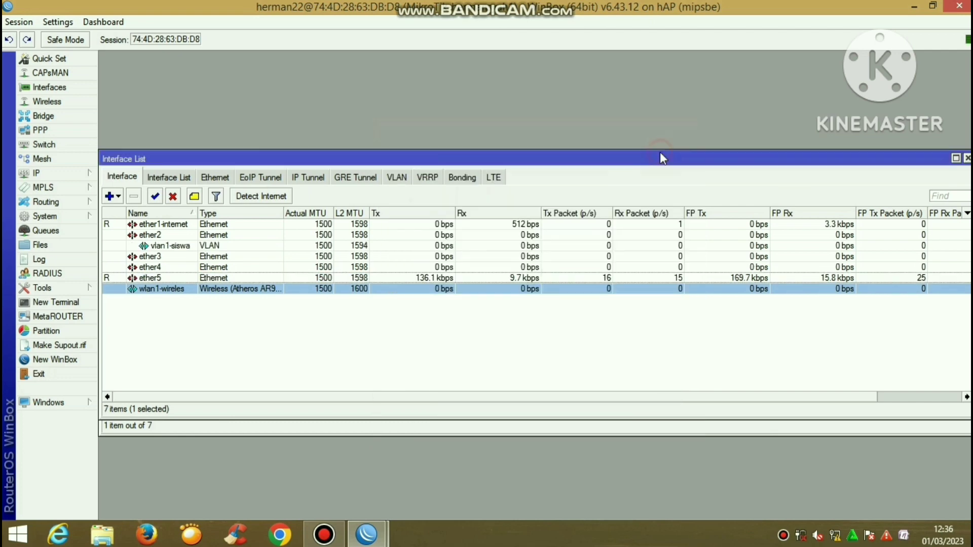
Add VLAN vlan2-guru with VLAN ID 20 on ether2
{"action": "left_click", "coordinate": [113, 197]}
{"action": "left_click", "coordinate": [178, 129]}
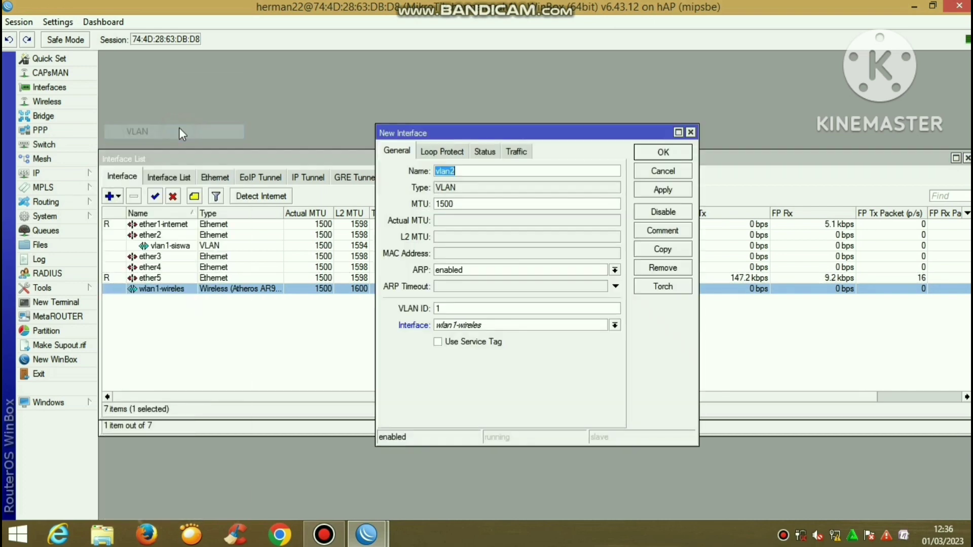
{"action": "left_click", "coordinate": [458, 171]}
{"action": "type", "text": "-"}
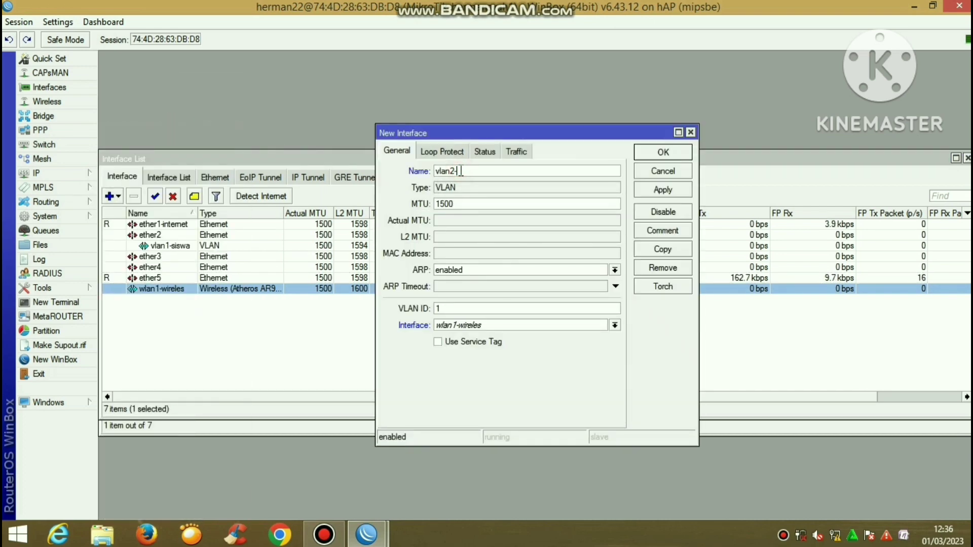
{"action": "type", "text": "guru"}
{"action": "left_click", "coordinate": [445, 304]}
{"action": "key", "text": "BackSpace"}
{"action": "left_click", "coordinate": [458, 325]}
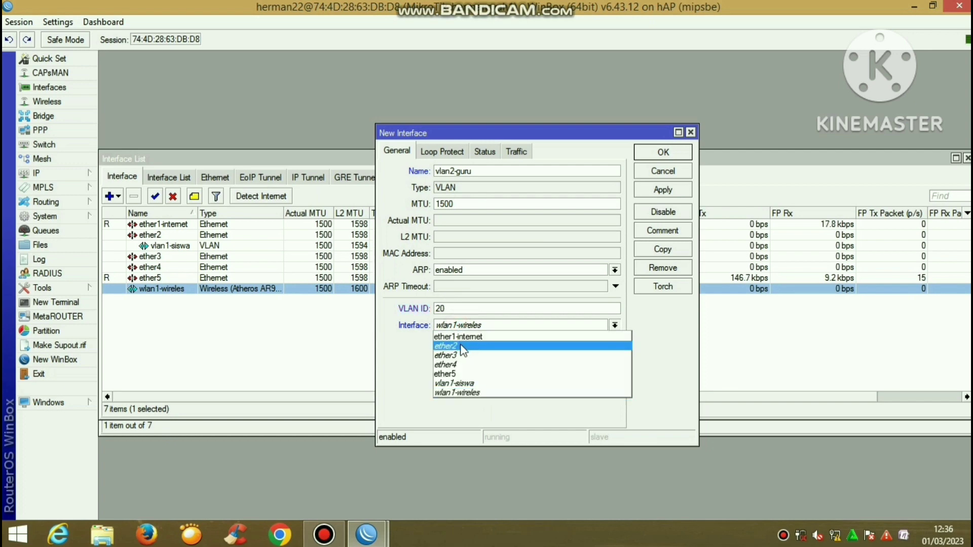
{"action": "left_click", "coordinate": [462, 347]}
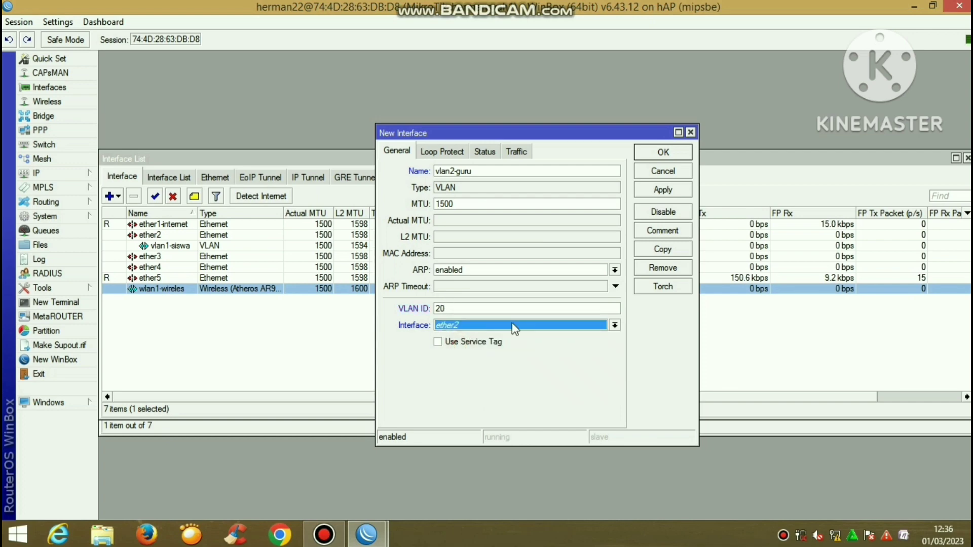
{"action": "left_click", "coordinate": [662, 193]}
{"action": "left_click", "coordinate": [664, 153]}
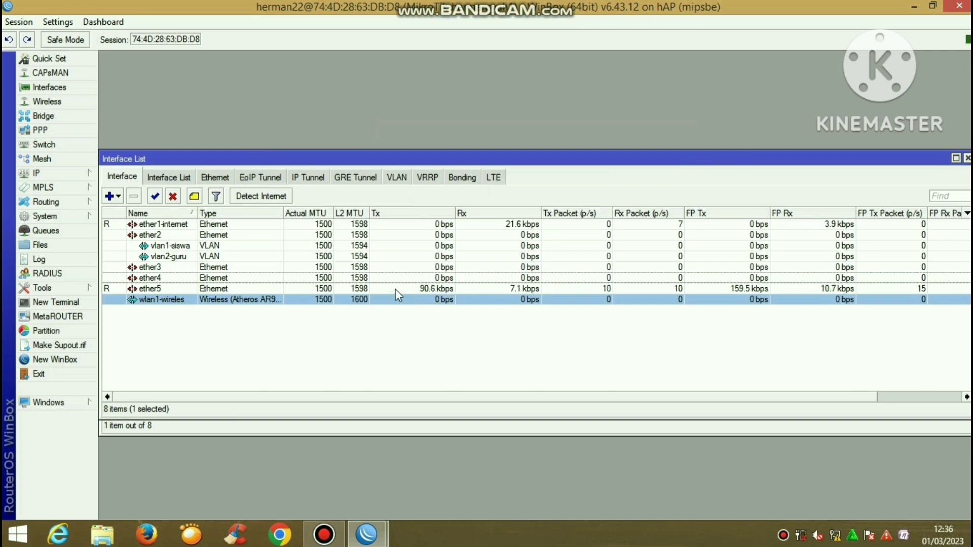
Inspect the vlan1-siswa and vlan2-guru properties, then bring up the IP menu
{"action": "double_click", "coordinate": [296, 245]}
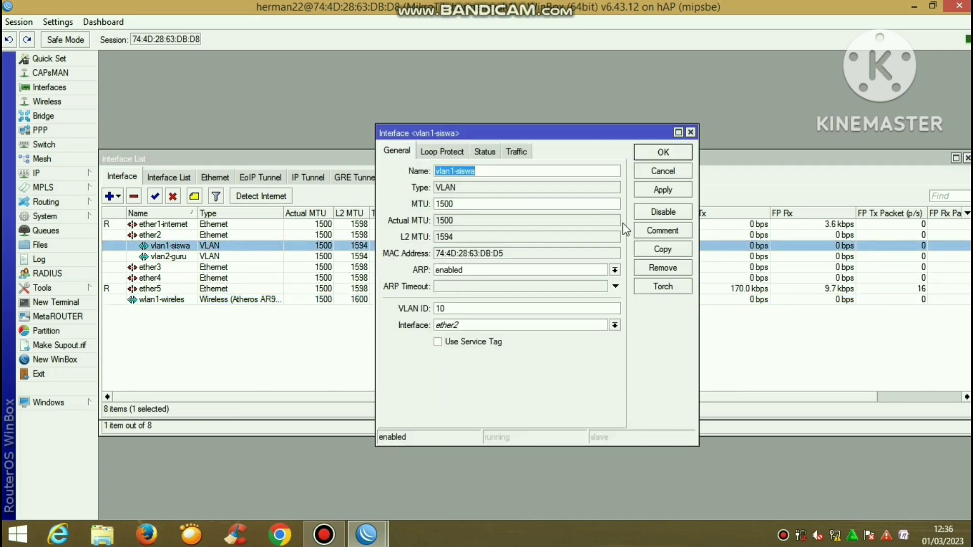
{"action": "left_click", "coordinate": [676, 152]}
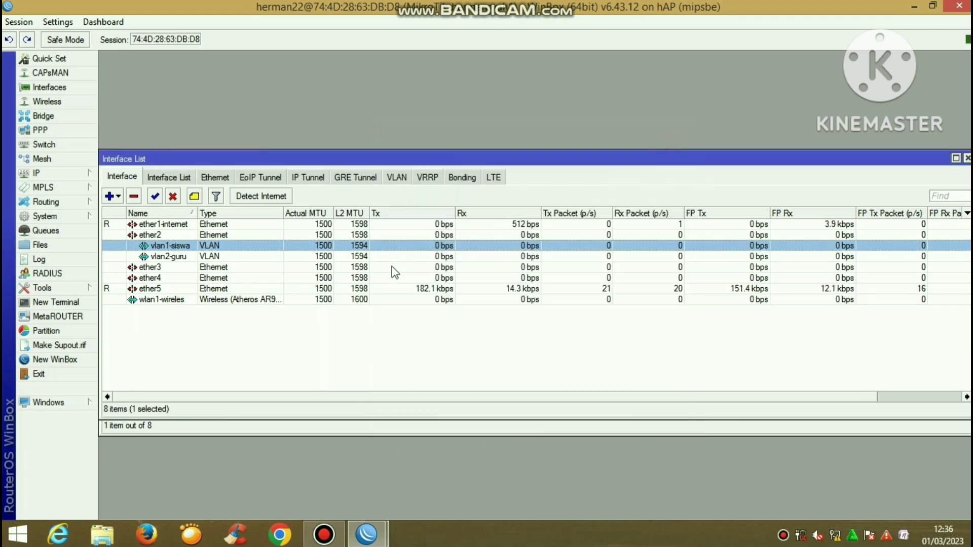
{"action": "double_click", "coordinate": [392, 257]}
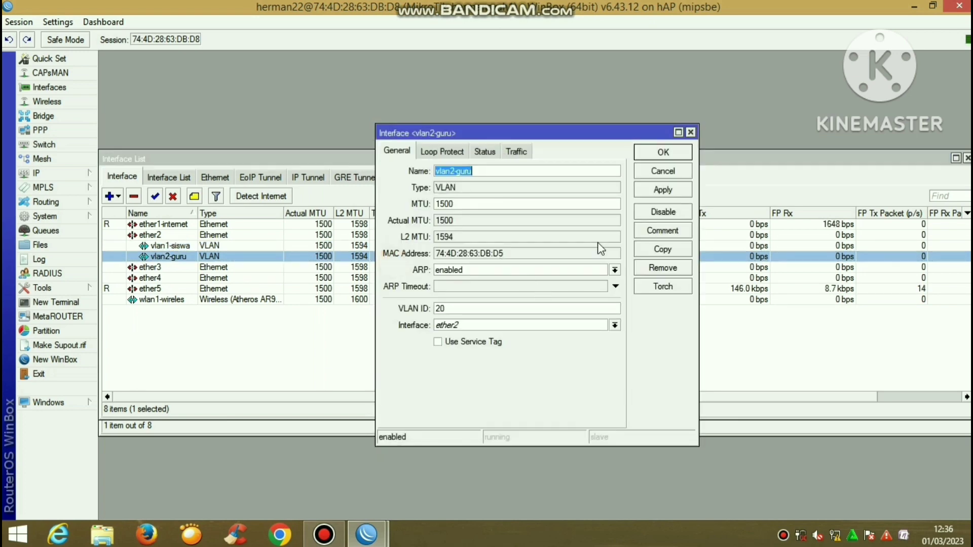
{"action": "left_click", "coordinate": [674, 153]}
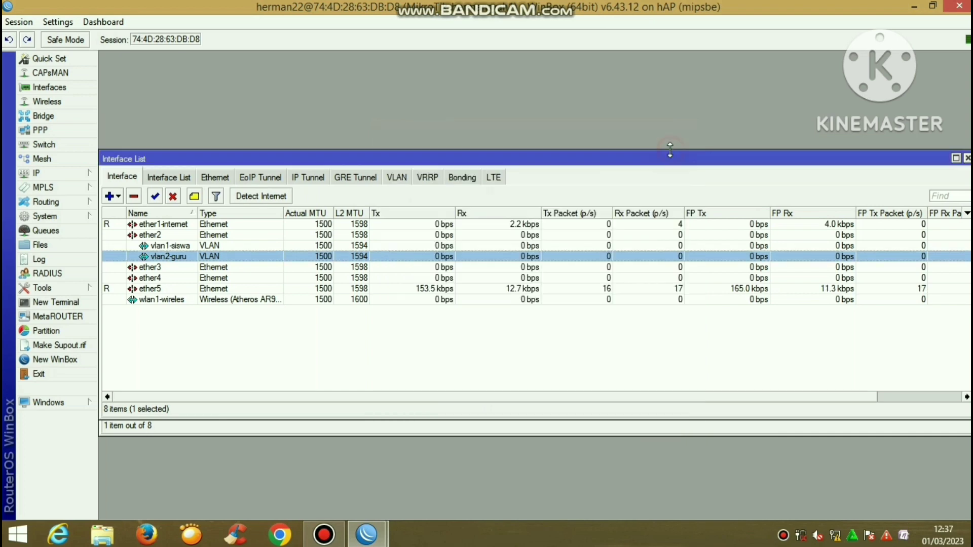
{"action": "left_click", "coordinate": [63, 173]}
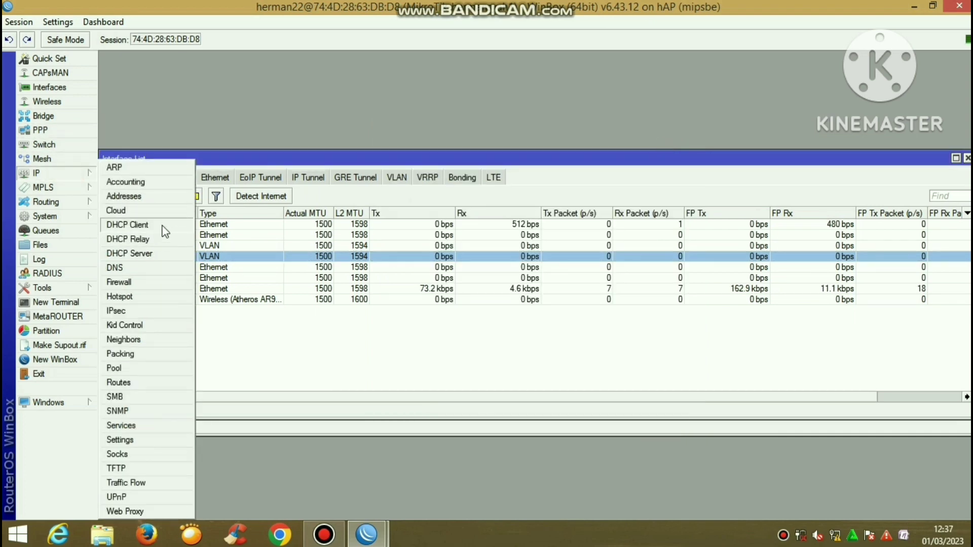
Add a DHCP client on ether1-internet and close the DHCP Client list
{"action": "left_click", "coordinate": [161, 225]}
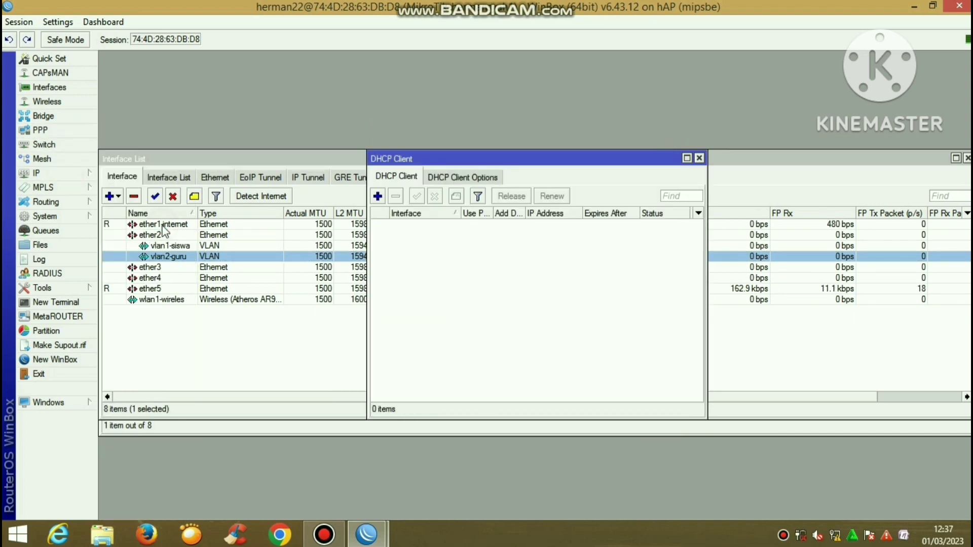
{"action": "left_click", "coordinate": [377, 196]}
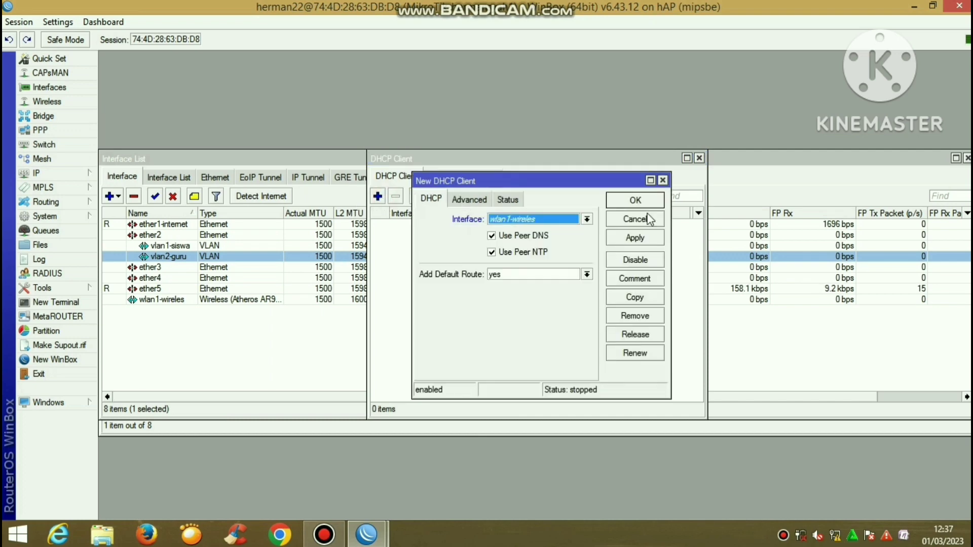
{"action": "left_click", "coordinate": [564, 221]}
{"action": "left_click", "coordinate": [562, 229]}
{"action": "left_click", "coordinate": [649, 236]}
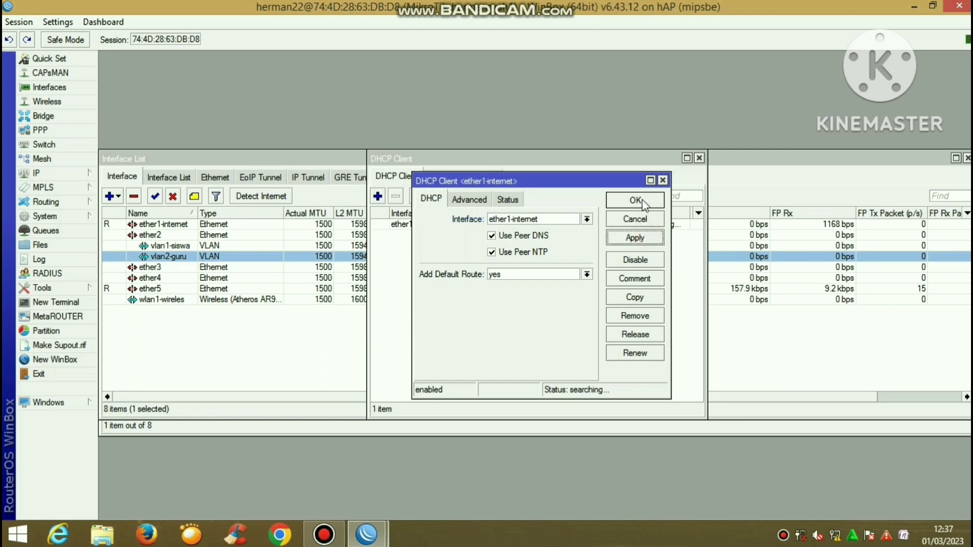
{"action": "left_click", "coordinate": [642, 200]}
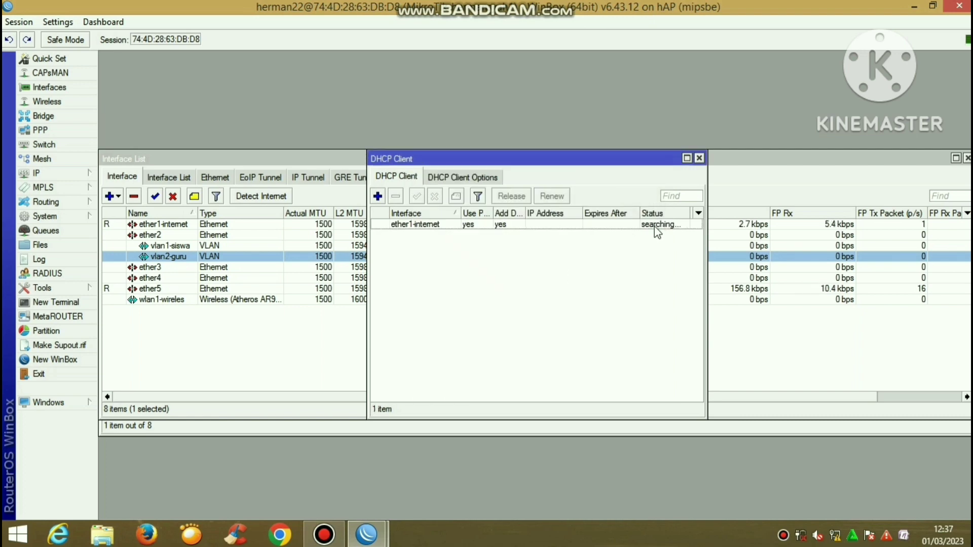
{"action": "left_click", "coordinate": [699, 158]}
{"action": "left_click", "coordinate": [324, 535]}
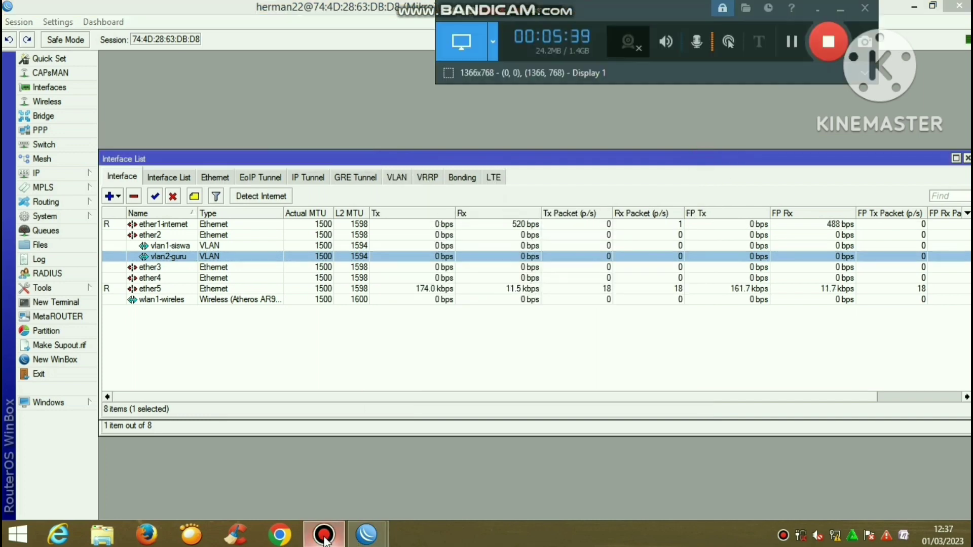
Add the address 192.168.40.1/24 on the vlan1-siswa interface
{"action": "left_click", "coordinate": [58, 174]}
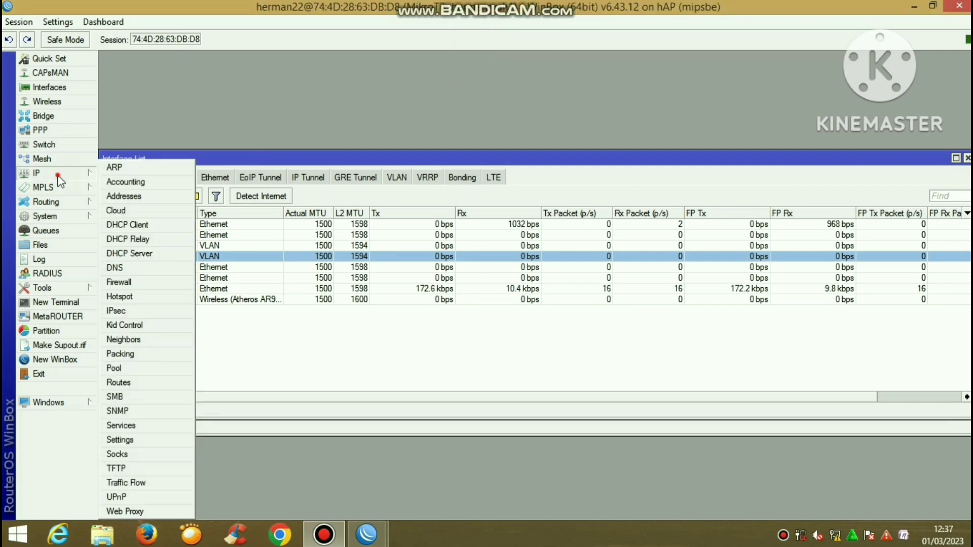
{"action": "left_click", "coordinate": [138, 197]}
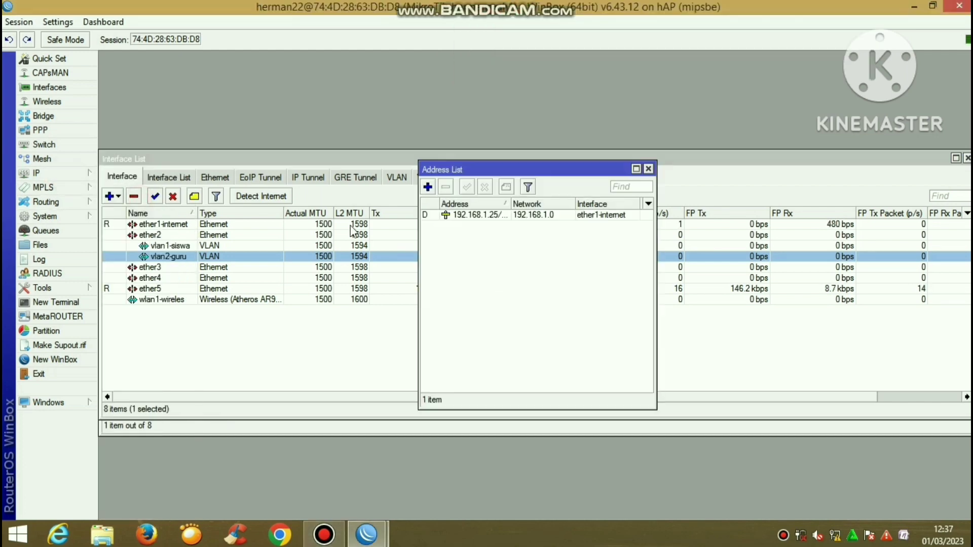
{"action": "left_click", "coordinate": [427, 187]}
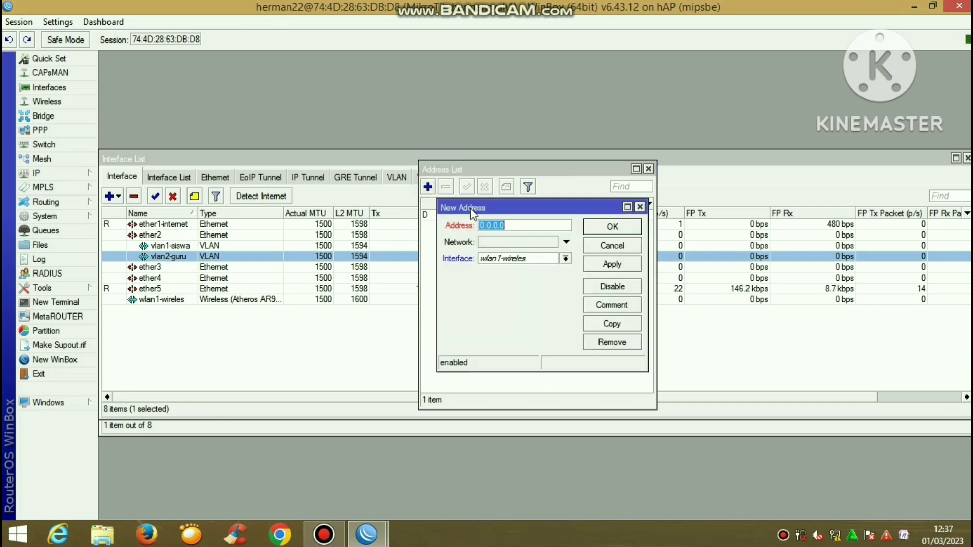
{"action": "type", "text": "192.168"}
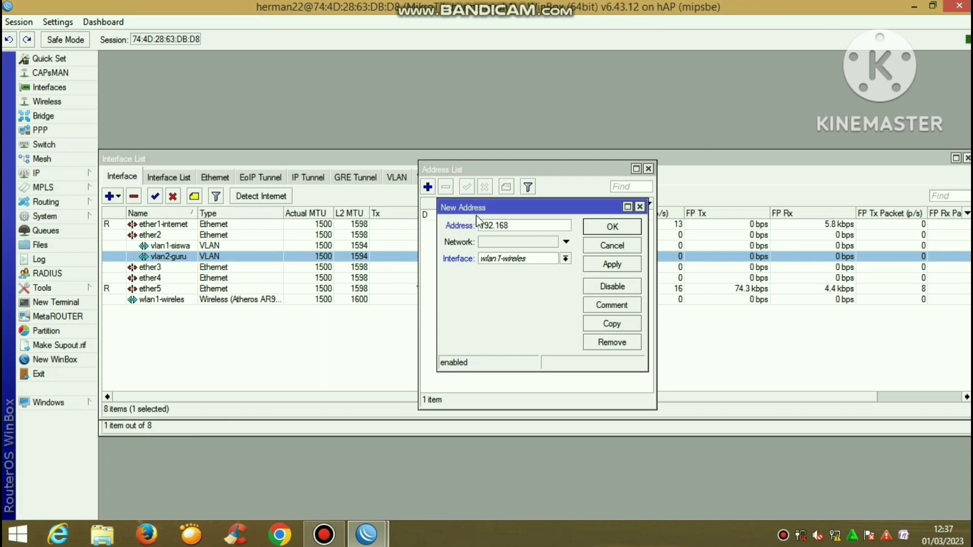
{"action": "type", "text": ".40.1/24"}
{"action": "left_click", "coordinate": [565, 259]}
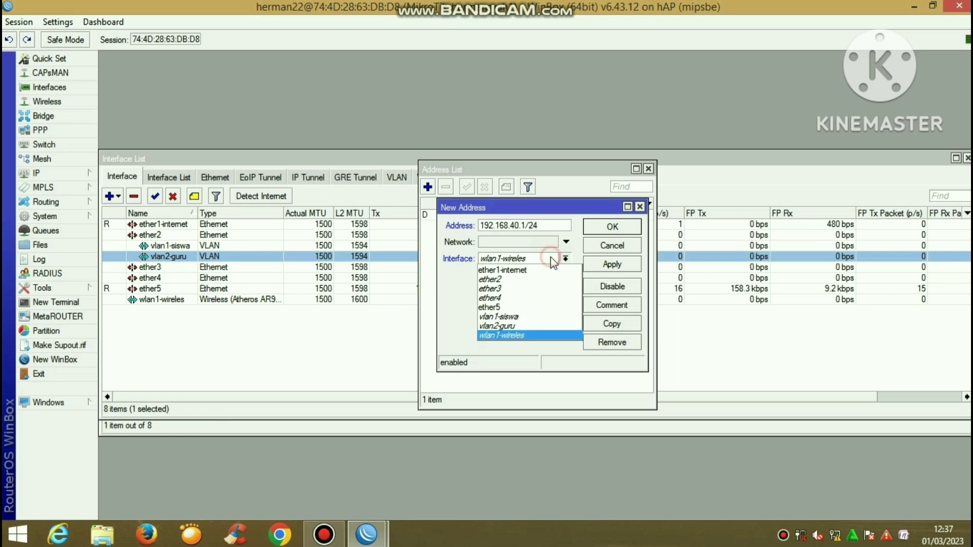
{"action": "left_click", "coordinate": [538, 317]}
{"action": "left_click", "coordinate": [619, 266]}
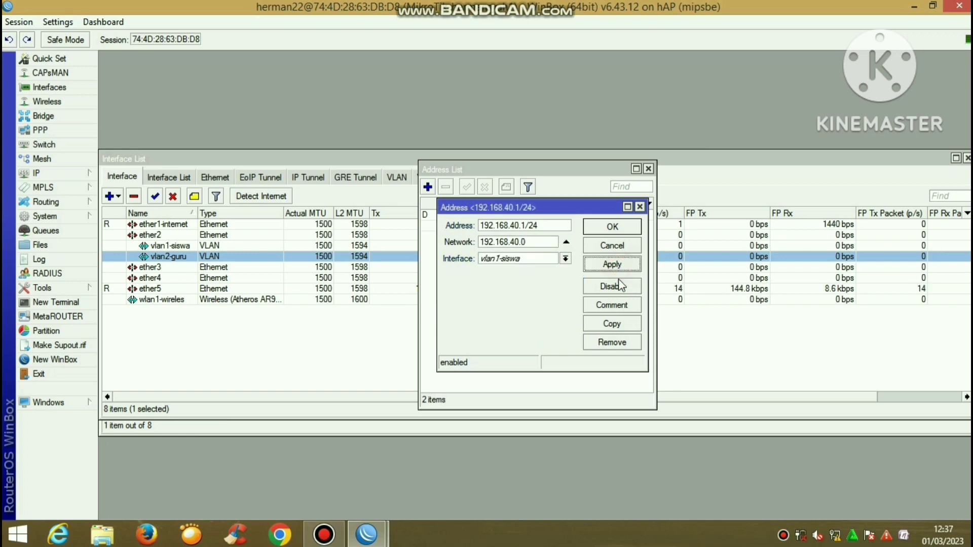
Copy that entry as 192.168.60.1/24 and put it on vlan2-guru
{"action": "left_click", "coordinate": [620, 324]}
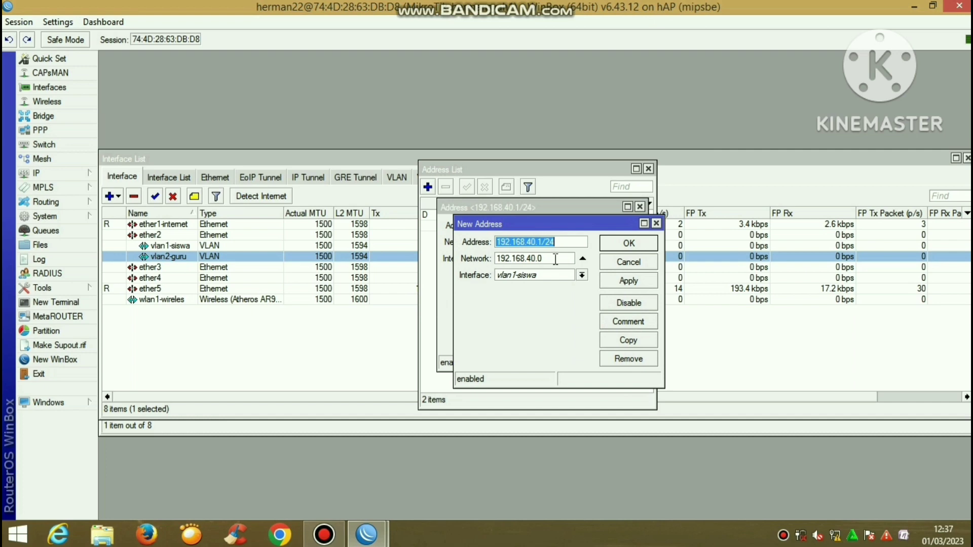
{"action": "left_click", "coordinate": [536, 242]}
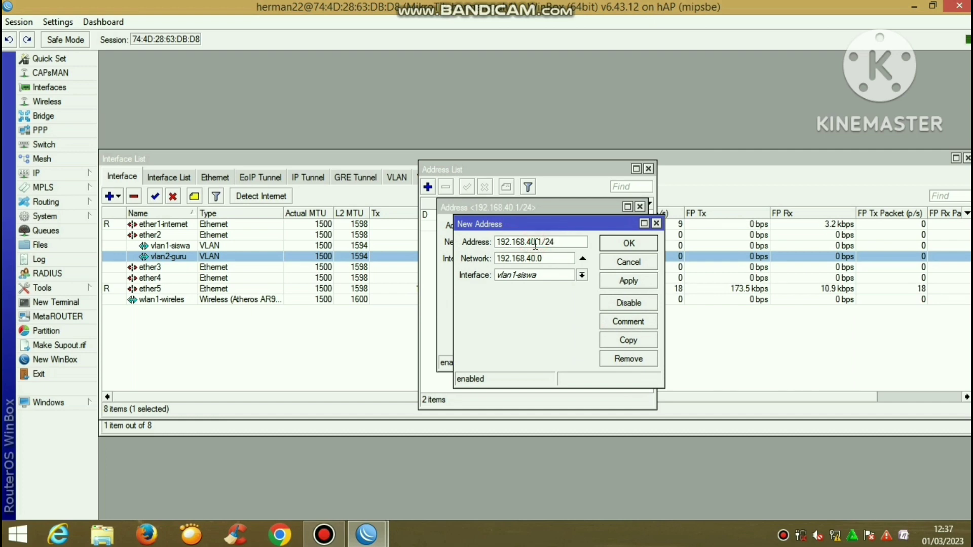
{"action": "key", "text": "BackSpace"}
{"action": "key", "text": "BackSpace"}
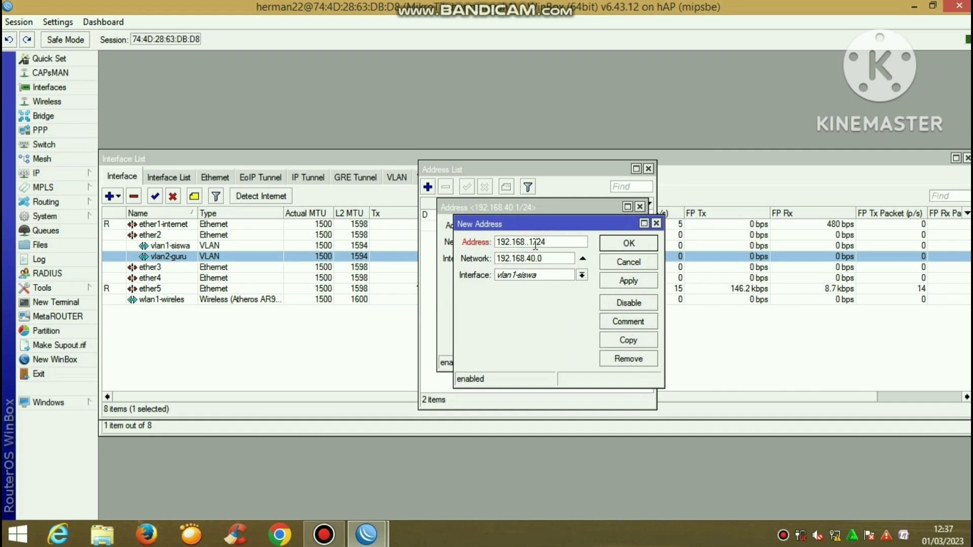
{"action": "type", "text": "60"}
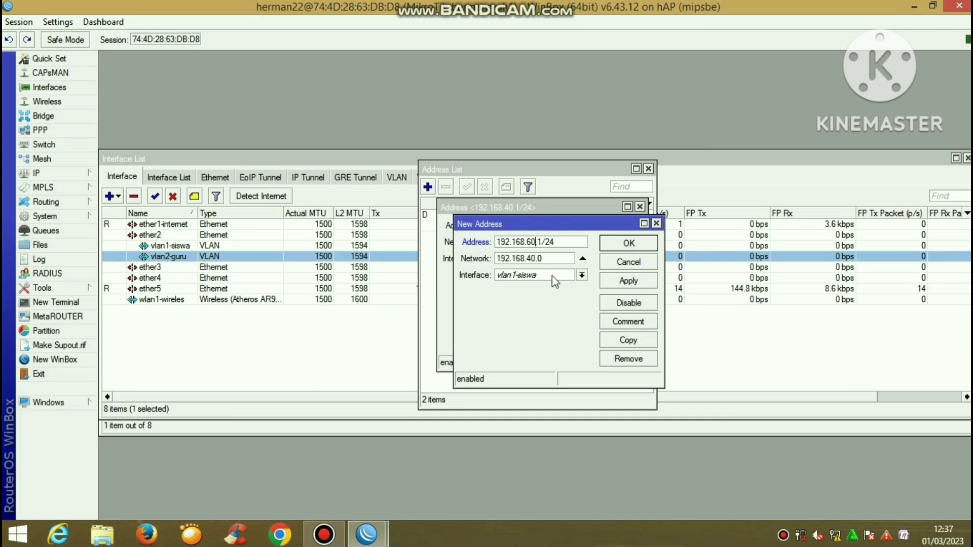
{"action": "left_click", "coordinate": [554, 282]}
{"action": "left_click", "coordinate": [551, 340]}
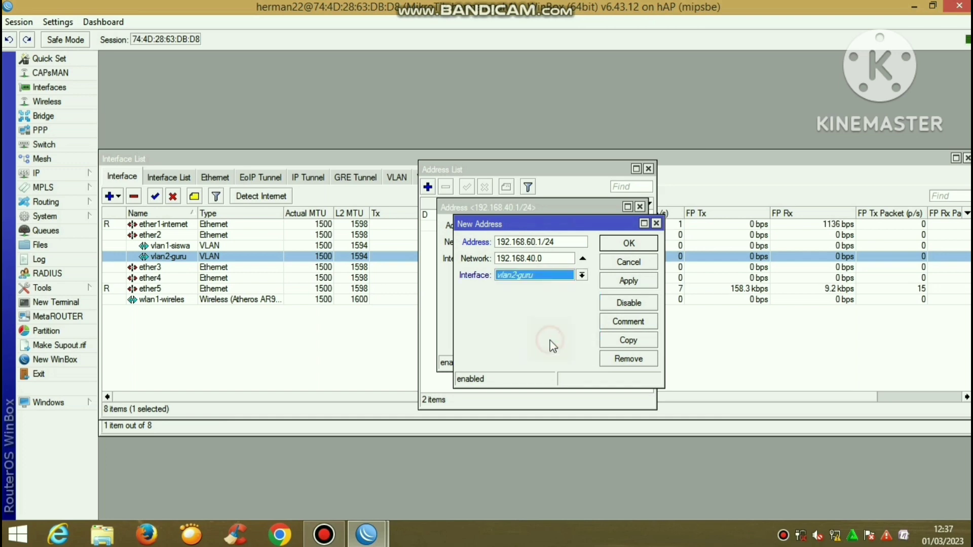
{"action": "left_click", "coordinate": [625, 281]}
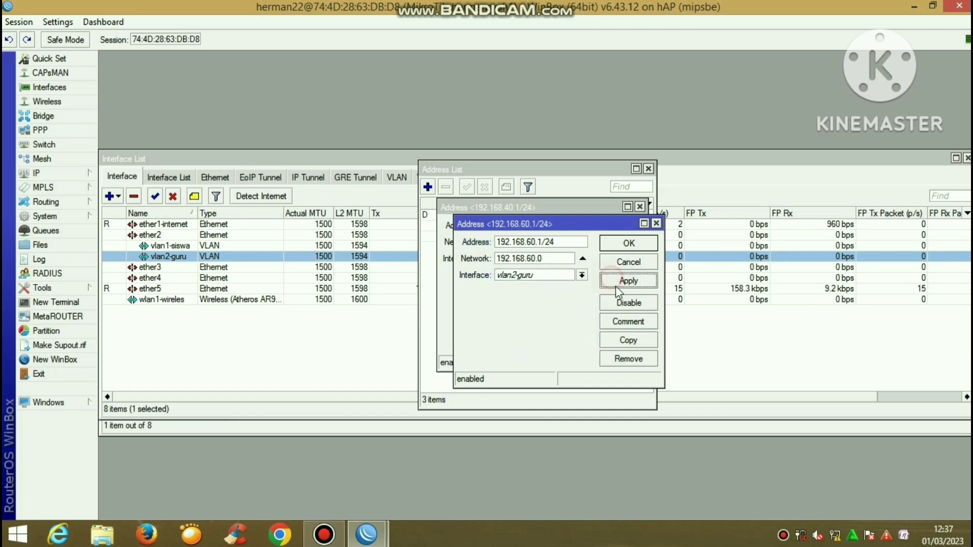
Copy again as 192.168.20.1/24 on wlan1-wireles, then close all address windows
{"action": "left_click", "coordinate": [637, 341]}
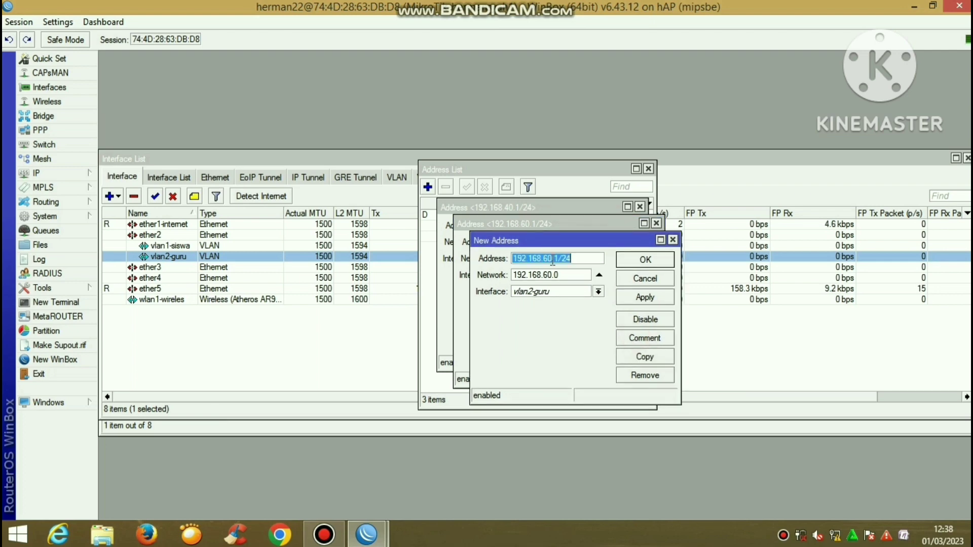
{"action": "left_click", "coordinate": [553, 258]}
{"action": "key", "text": "BackSpace"}
{"action": "key", "text": "BackSpace"}
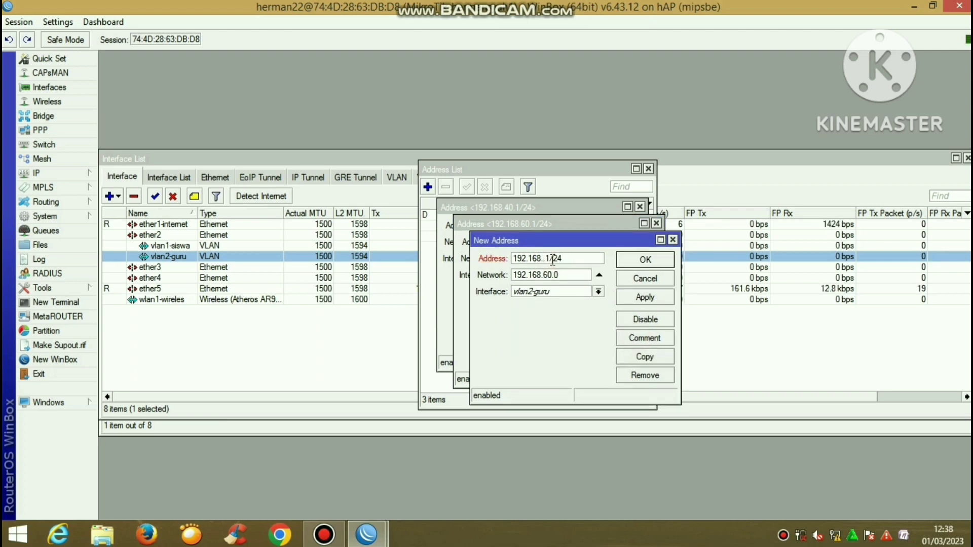
{"action": "type", "text": "20"}
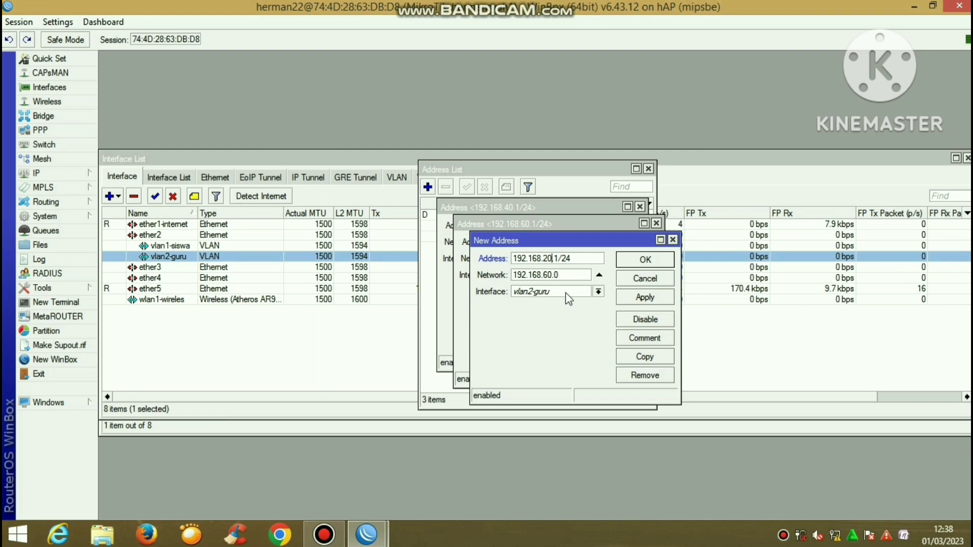
{"action": "left_click", "coordinate": [565, 292]}
{"action": "left_click", "coordinate": [547, 374]}
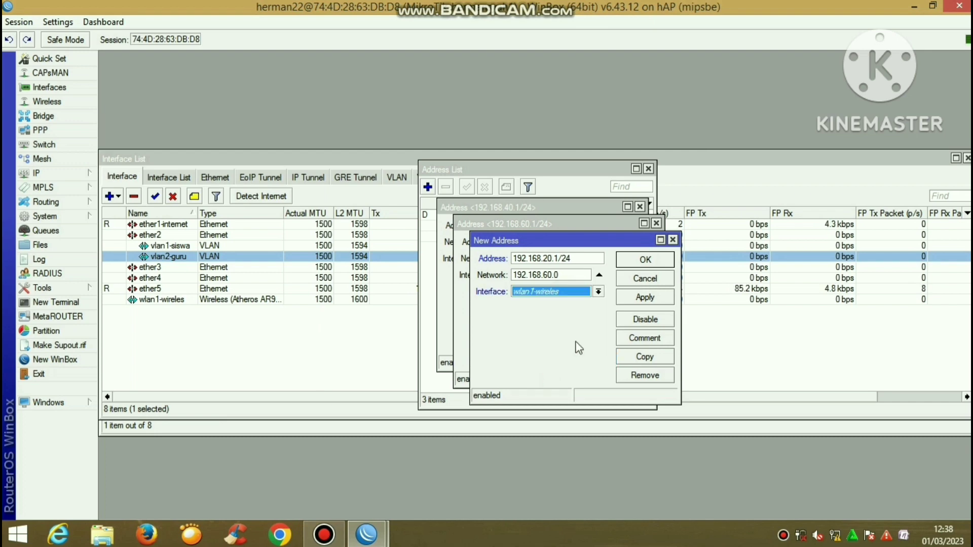
{"action": "left_click", "coordinate": [658, 298]}
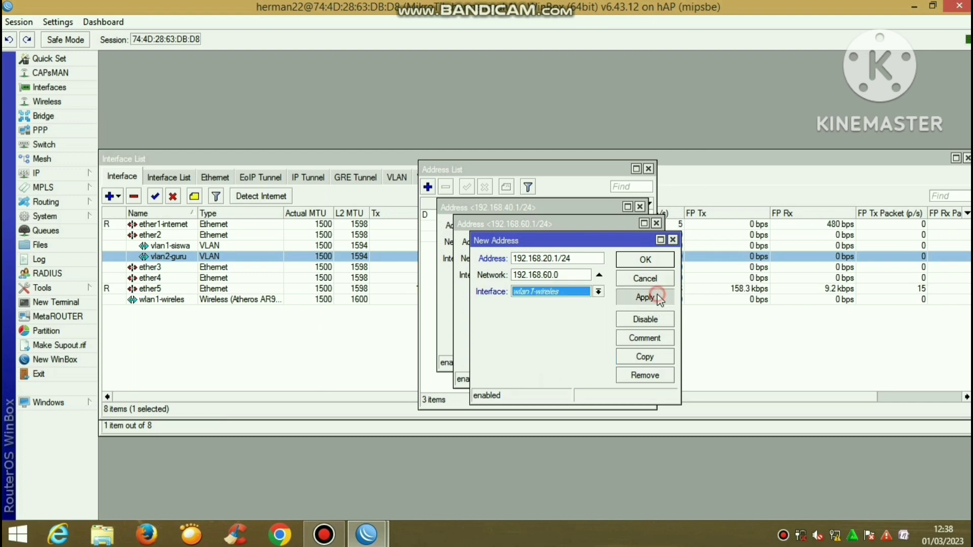
{"action": "left_click", "coordinate": [645, 260]}
{"action": "left_click", "coordinate": [639, 246]}
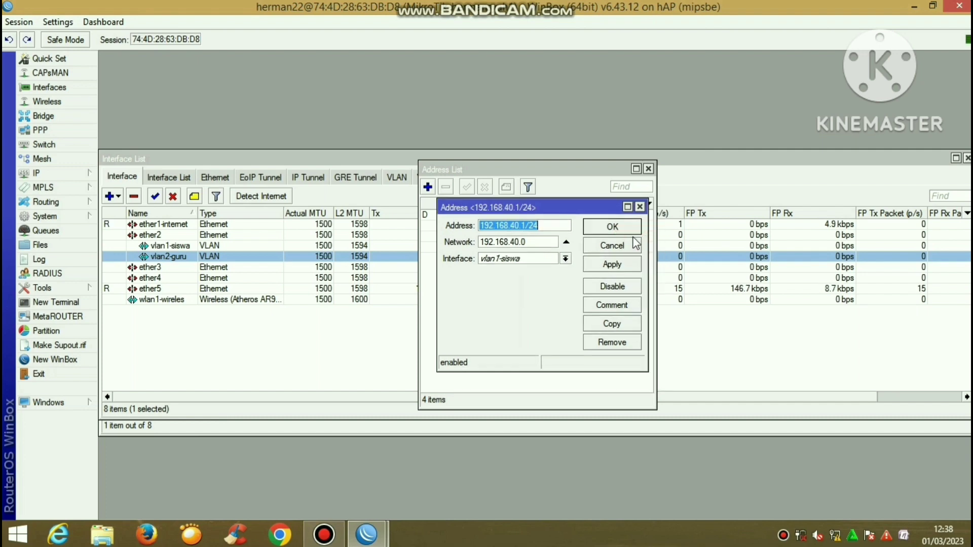
{"action": "left_click", "coordinate": [631, 231]}
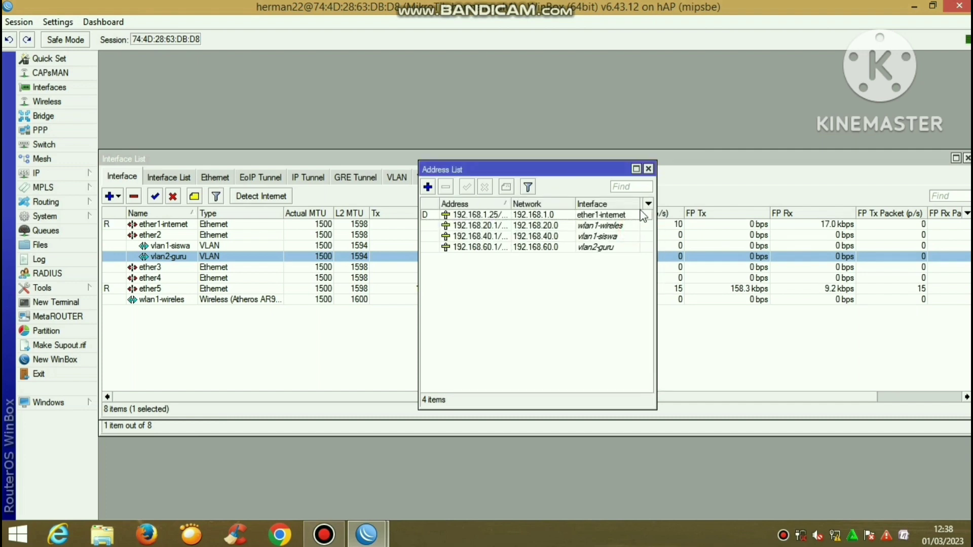
{"action": "left_click", "coordinate": [648, 169]}
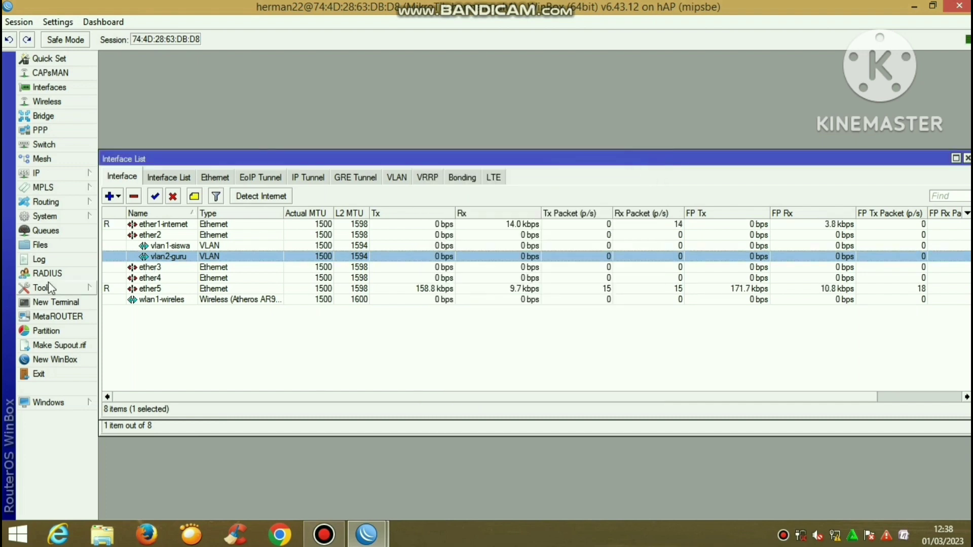
Start DHCP Setup on vlan1-siswa, accepting the address space and 192.168.40.1 gateway
{"action": "left_click", "coordinate": [80, 178]}
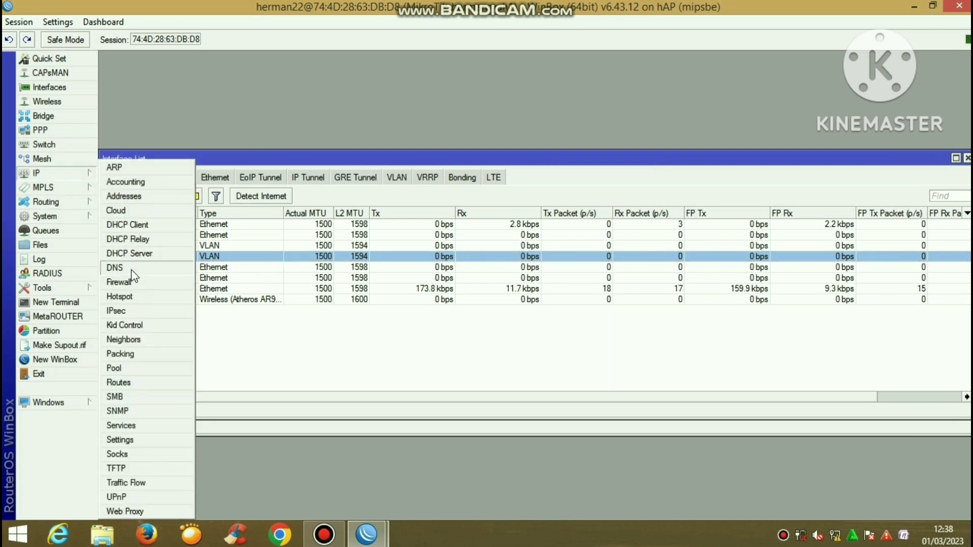
{"action": "left_click", "coordinate": [141, 254]}
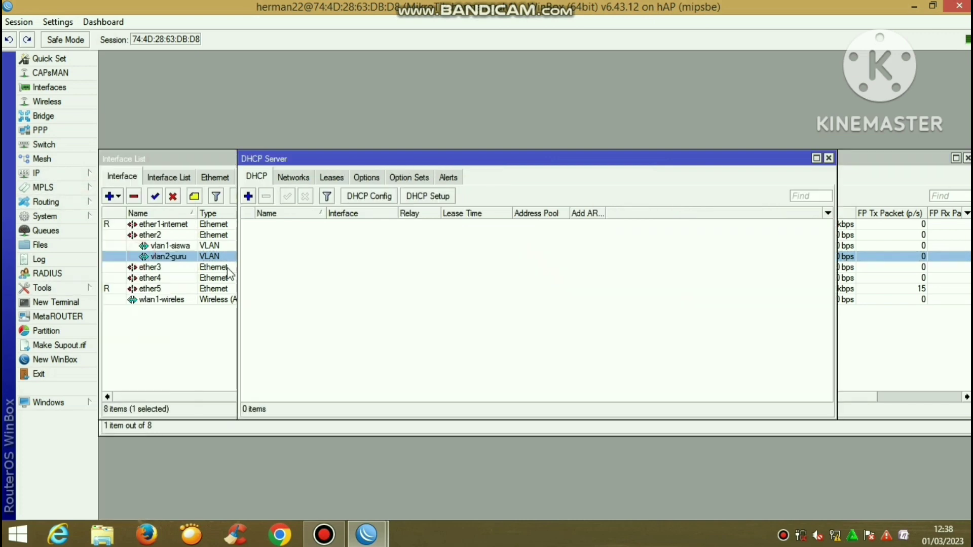
{"action": "left_click", "coordinate": [427, 196]}
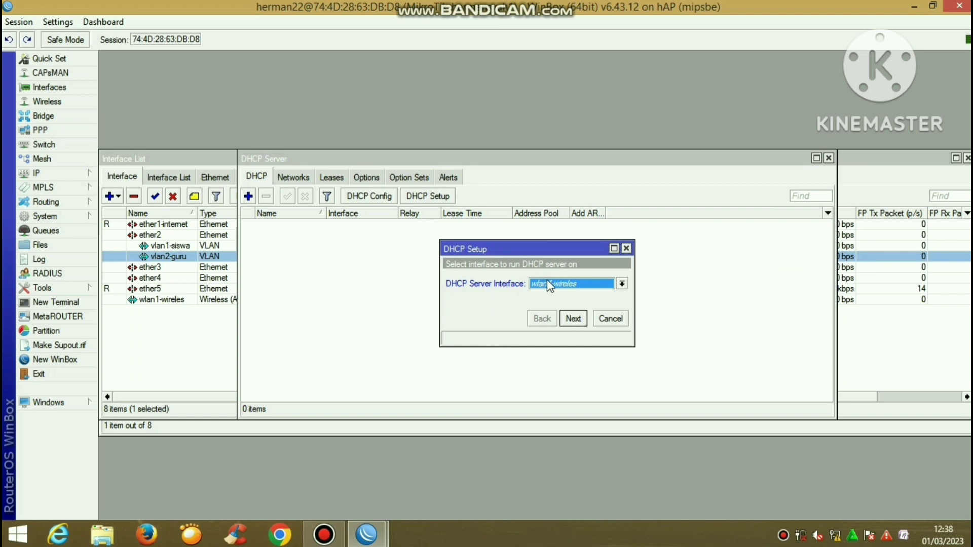
{"action": "left_click", "coordinate": [546, 282]}
{"action": "left_click", "coordinate": [566, 343]}
{"action": "left_click", "coordinate": [573, 318]}
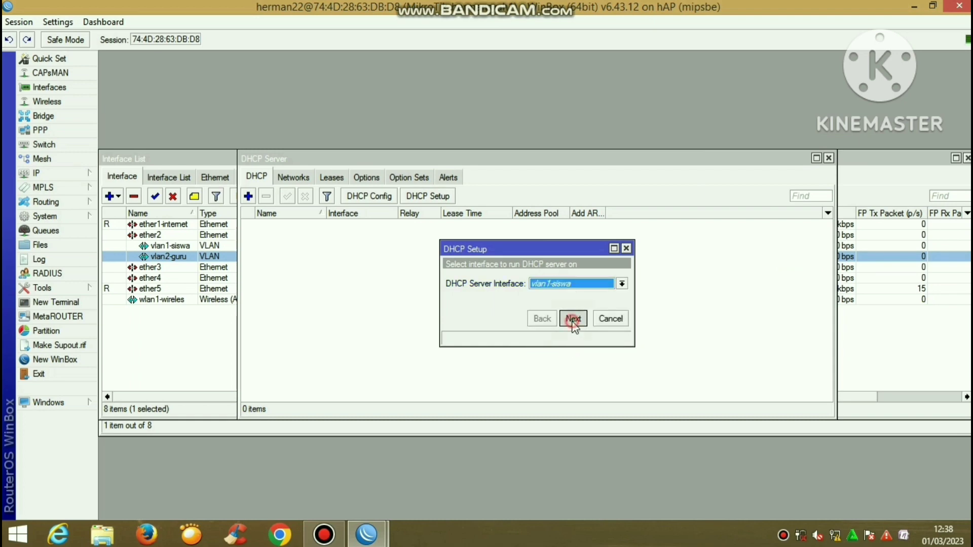
{"action": "left_click", "coordinate": [573, 319]}
{"action": "left_click", "coordinate": [573, 318]}
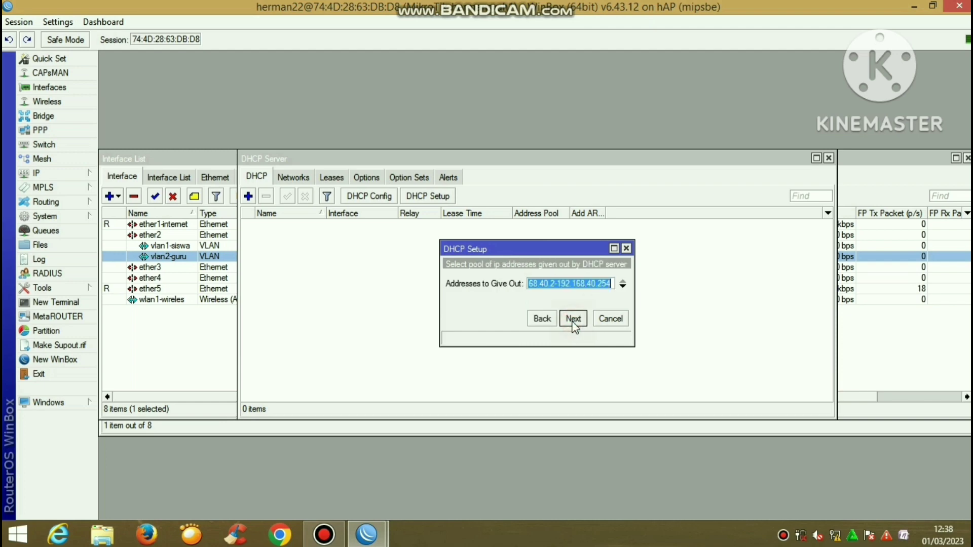
Narrow the pool to 192.168.40.10-192.168.40.50 and finish with the suggested DNS and 00:10:00 lease
{"action": "left_click", "coordinate": [556, 285]}
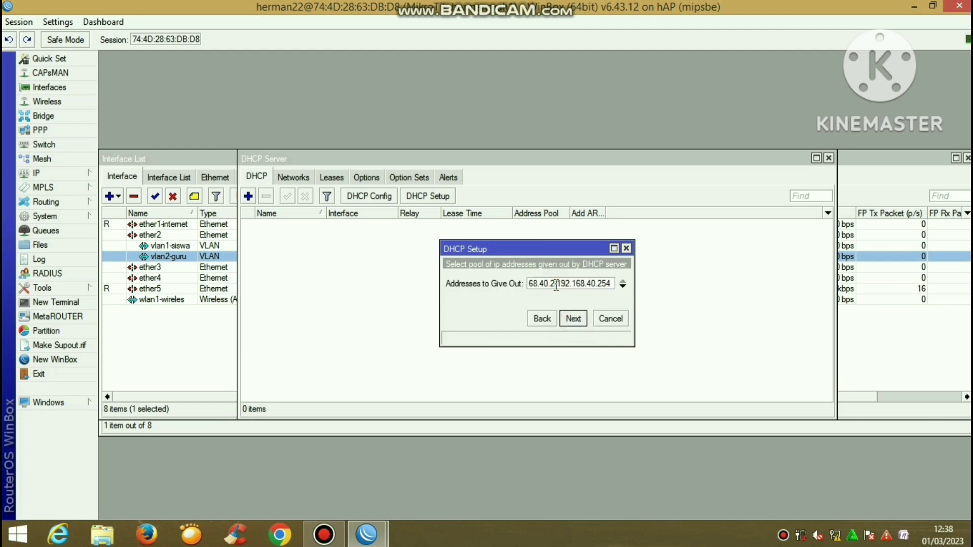
{"action": "key", "text": "BackSpace"}
{"action": "type", "text": "11"}
{"action": "left_click", "coordinate": [614, 282]}
{"action": "type", "text": "50"}
{"action": "left_click", "coordinate": [577, 317]}
{"action": "left_click", "coordinate": [576, 317]}
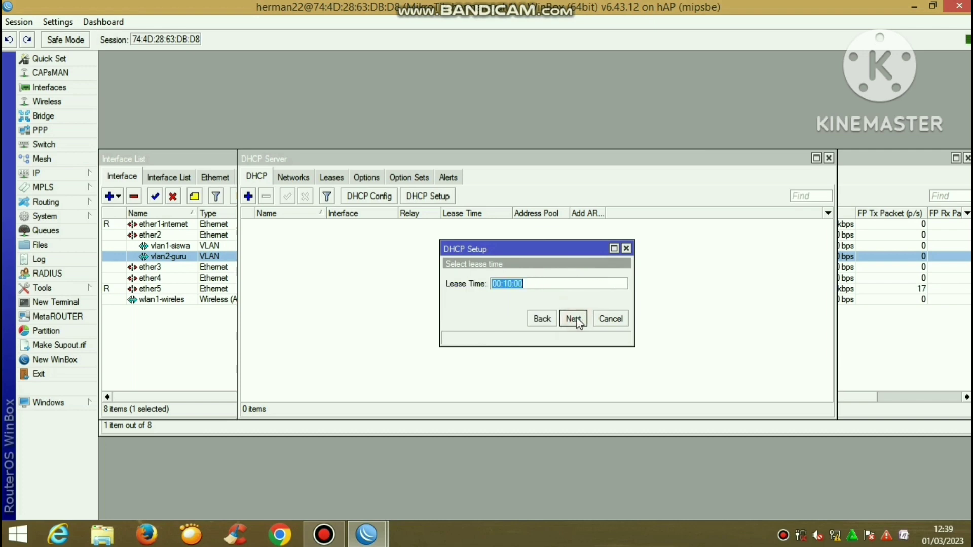
{"action": "left_click", "coordinate": [577, 317]}
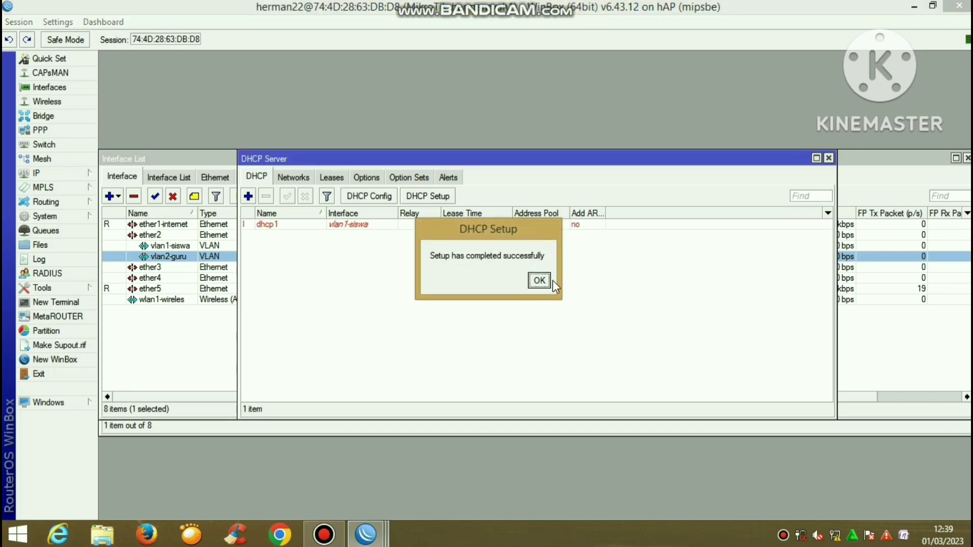
Start another DHCP Setup on vlan2-guru, accepting the address space and suggested gateway
{"action": "left_click", "coordinate": [539, 281]}
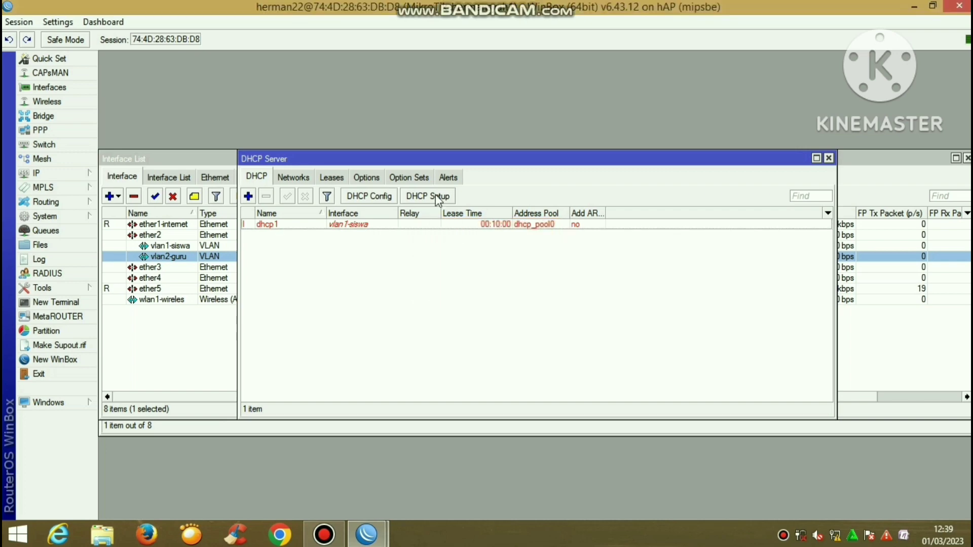
{"action": "left_click", "coordinate": [439, 201]}
{"action": "left_click", "coordinate": [542, 283]}
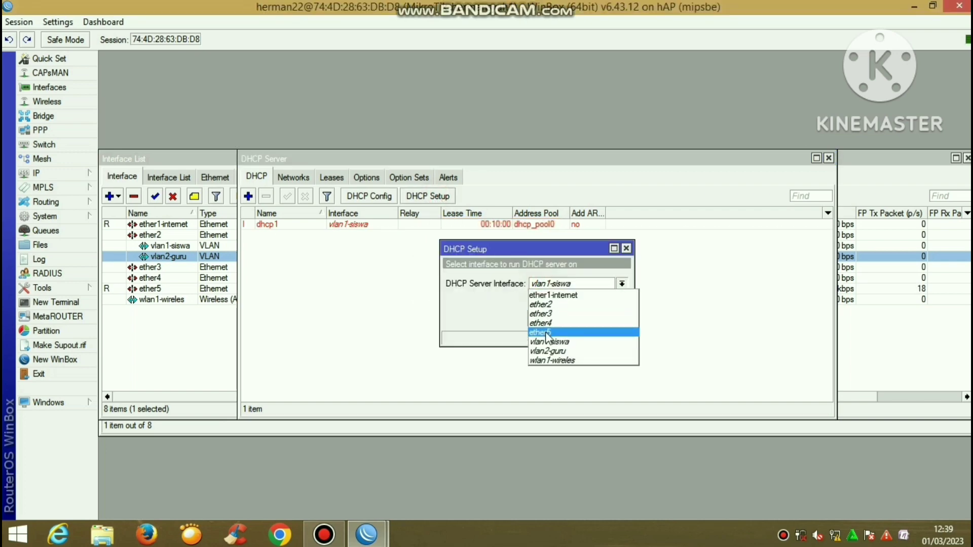
{"action": "left_click", "coordinate": [550, 352]}
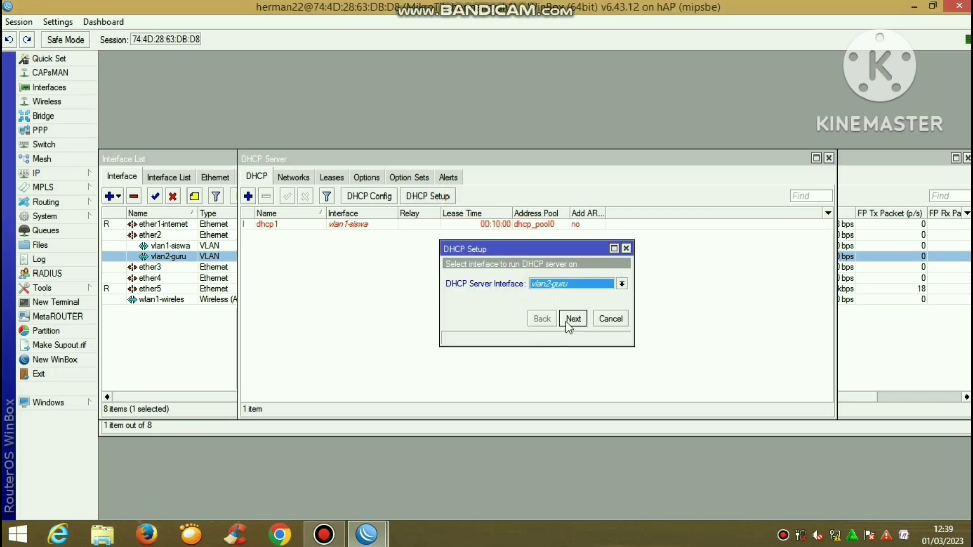
{"action": "left_click", "coordinate": [567, 323]}
{"action": "left_click", "coordinate": [567, 323]}
{"action": "left_click", "coordinate": [567, 323]}
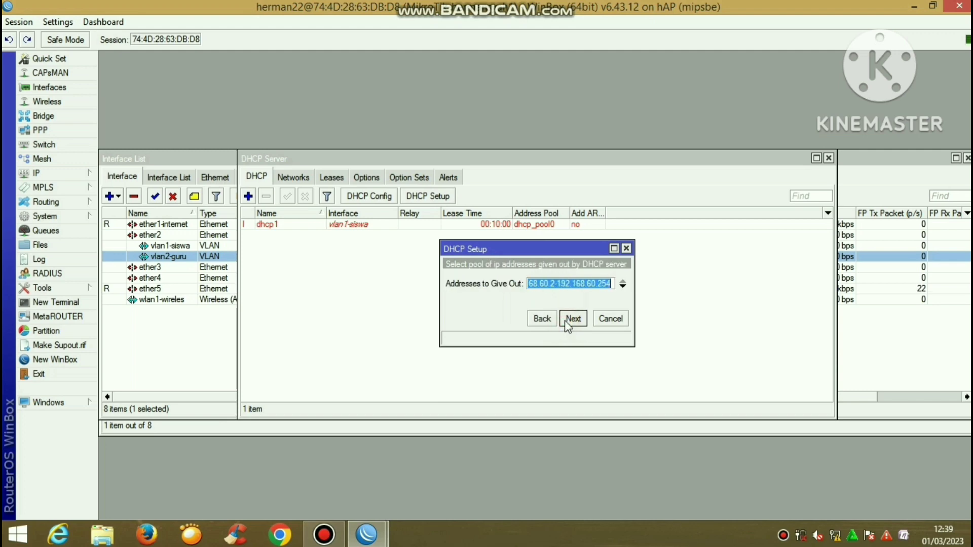
Set the pool to 192.168.60.10-192.168.60.50 and finish the dhcp2 setup
{"action": "left_click", "coordinate": [554, 283]}
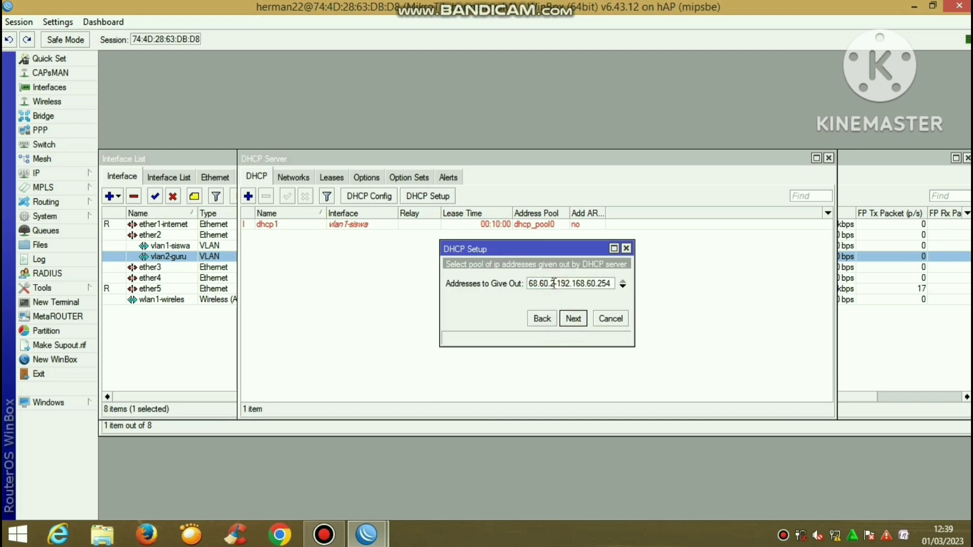
{"action": "key", "text": "BackSpace"}
{"action": "key", "text": "BackSpace"}
{"action": "key", "text": "BackSpace"}
{"action": "type", "text": "10-1"}
{"action": "left_click", "coordinate": [614, 283]}
{"action": "key", "text": "BackSpace"}
{"action": "type", "text": "0"}
{"action": "left_click", "coordinate": [573, 319]}
{"action": "left_click", "coordinate": [574, 318]}
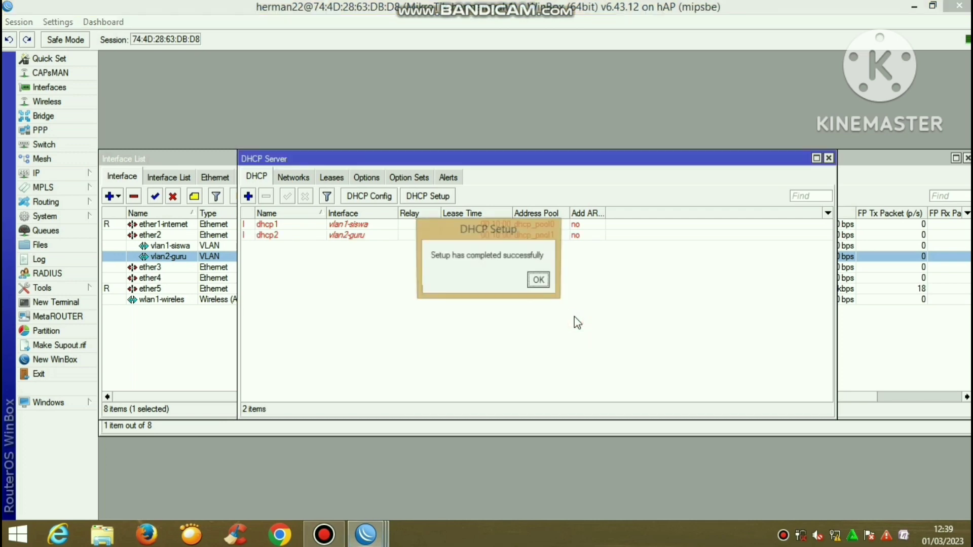
Start a third DHCP Setup on wlan1-wireles, accepting the 192.168.20.1 gateway
{"action": "left_click", "coordinate": [537, 278]}
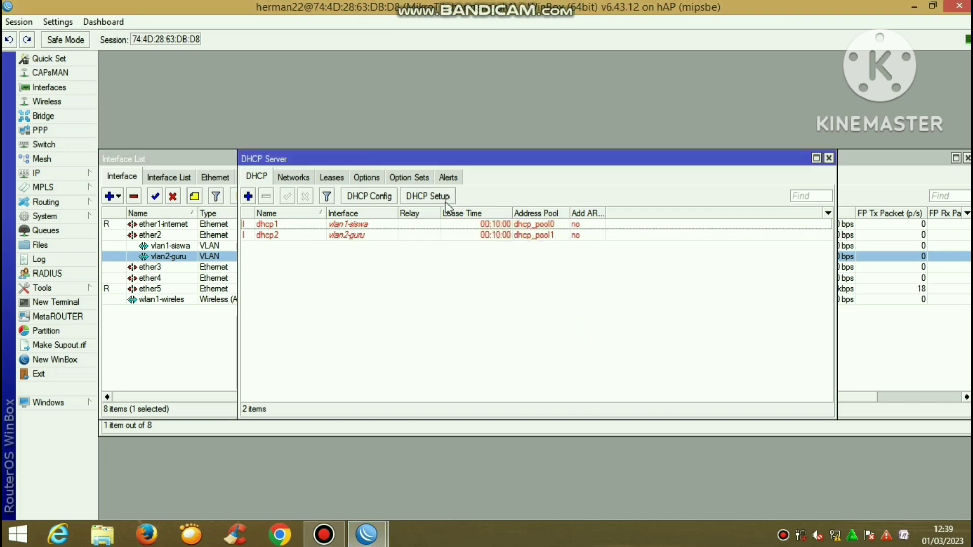
{"action": "left_click", "coordinate": [428, 196]}
{"action": "left_click", "coordinate": [571, 288]}
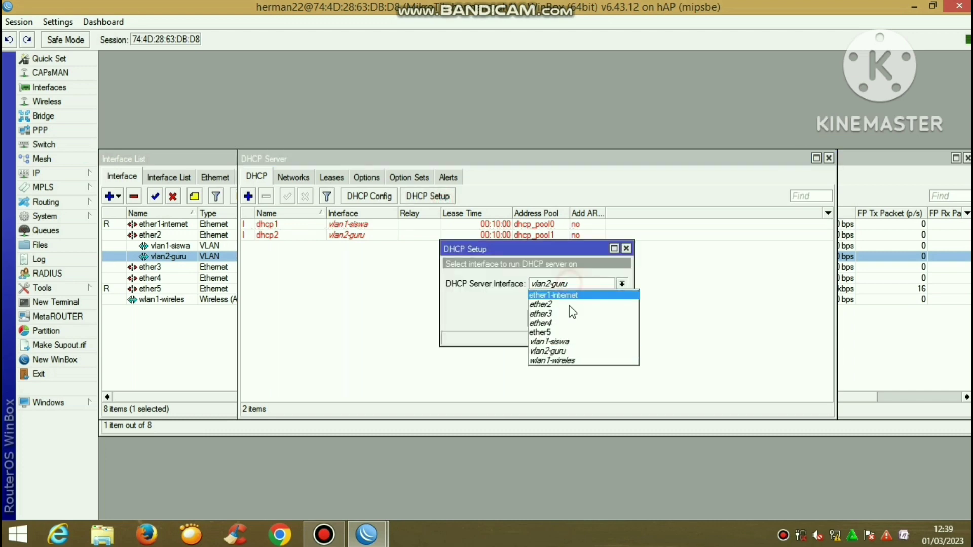
{"action": "left_click", "coordinate": [563, 358]}
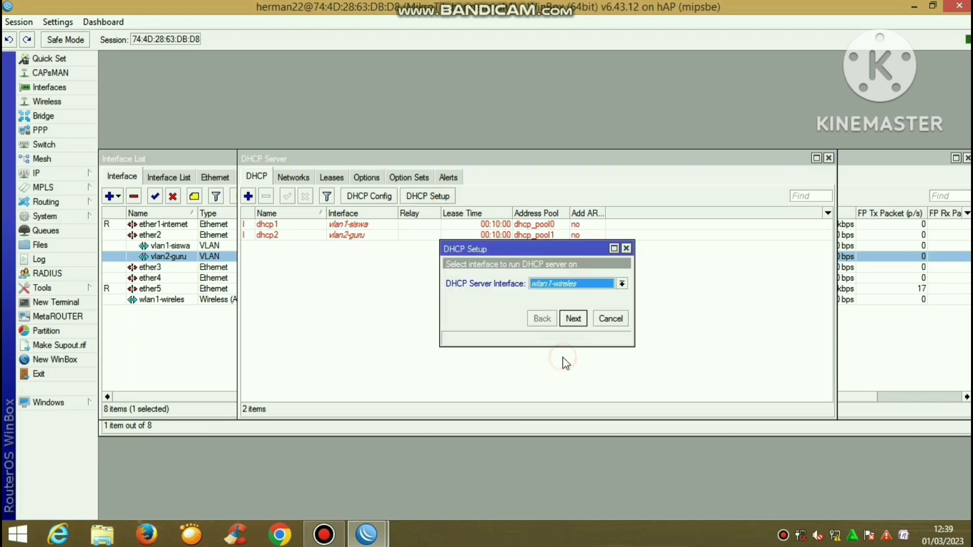
{"action": "left_click", "coordinate": [573, 319]}
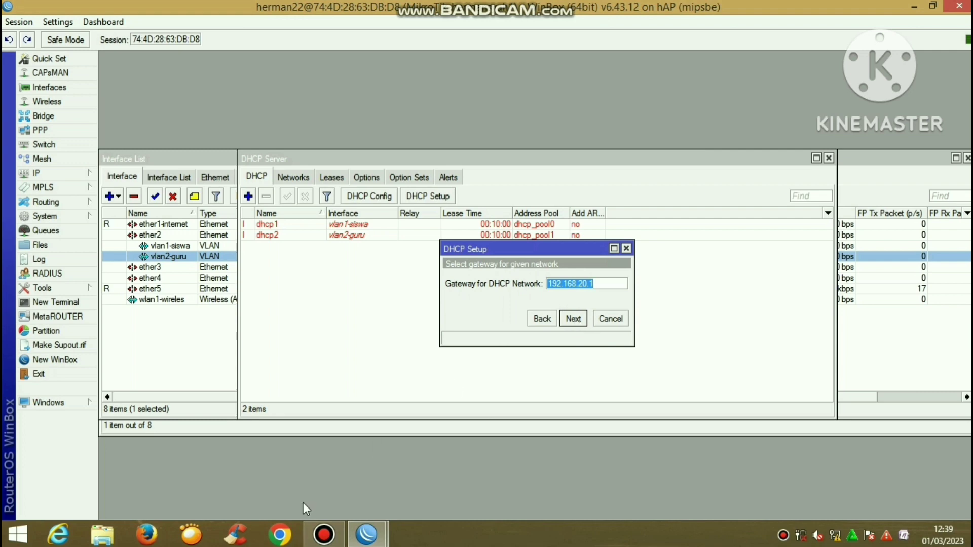
{"action": "left_click", "coordinate": [325, 536]}
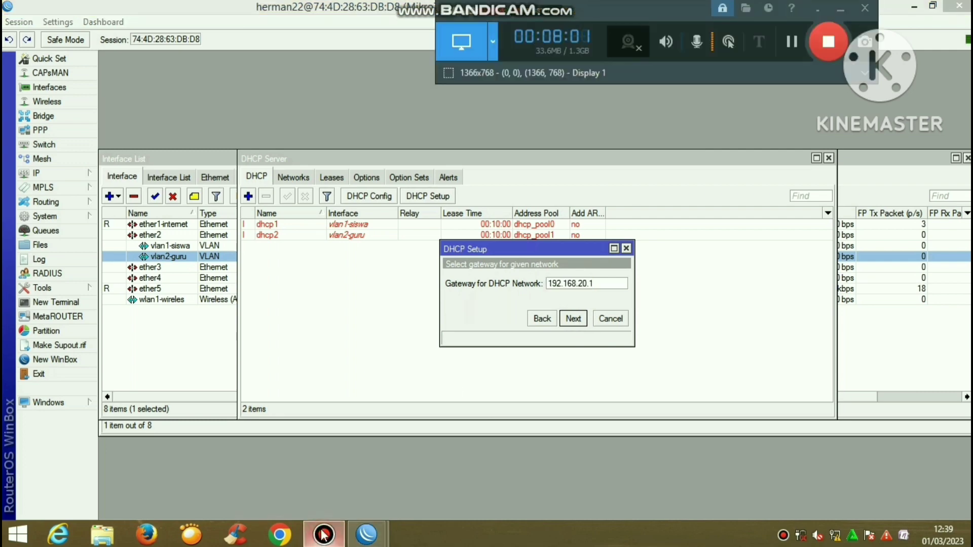
{"action": "left_click", "coordinate": [572, 325]}
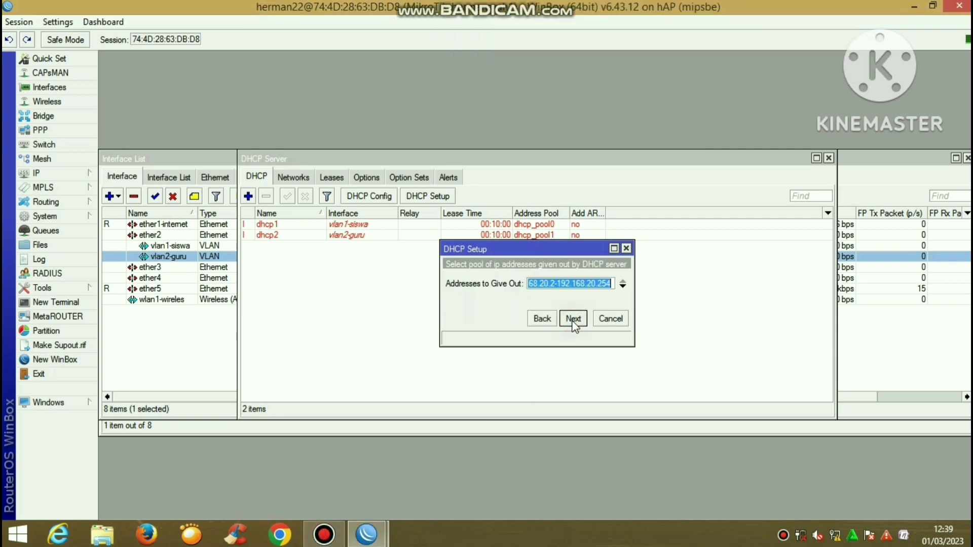
Set the pool to 192.168.20.10-192.168.20.50, keep DNS 192.168.1.1 and 00:10:00 lease, and finish
{"action": "left_click", "coordinate": [555, 283]}
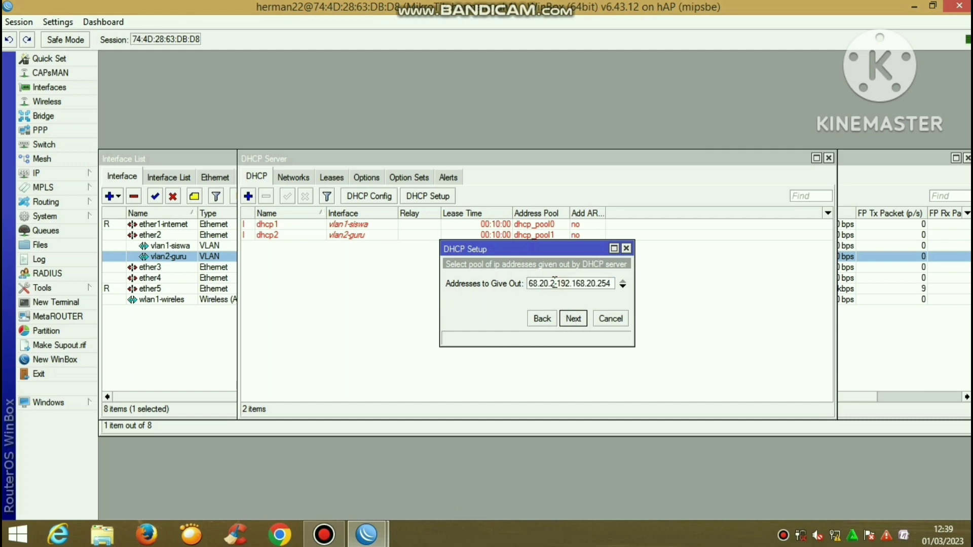
{"action": "key", "text": "BackSpace"}
{"action": "type", "text": "10"}
{"action": "double_click", "coordinate": [603, 284]}
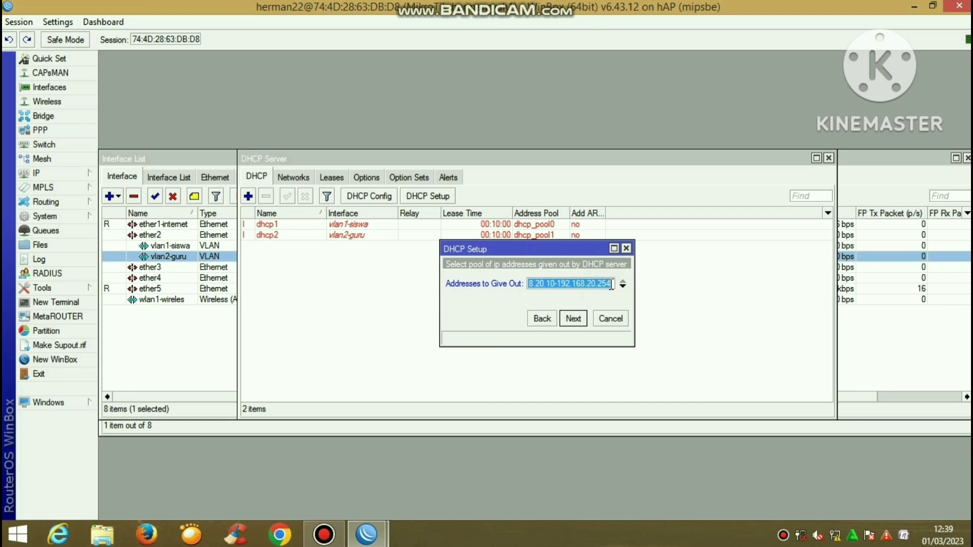
{"action": "left_click", "coordinate": [611, 284]}
{"action": "key", "text": "BackSpace"}
{"action": "key", "text": "BackSpace"}
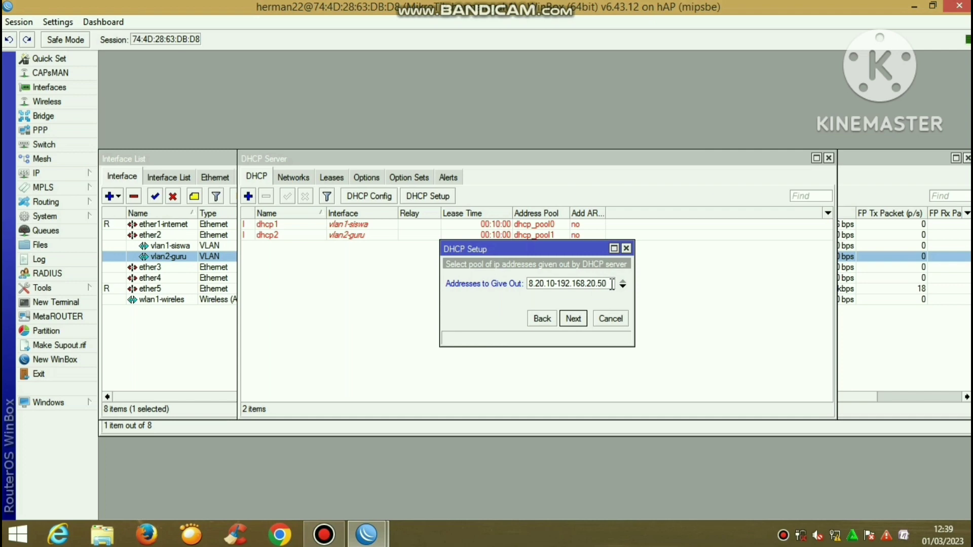
{"action": "left_click", "coordinate": [578, 319]}
{"action": "left_click", "coordinate": [578, 321]}
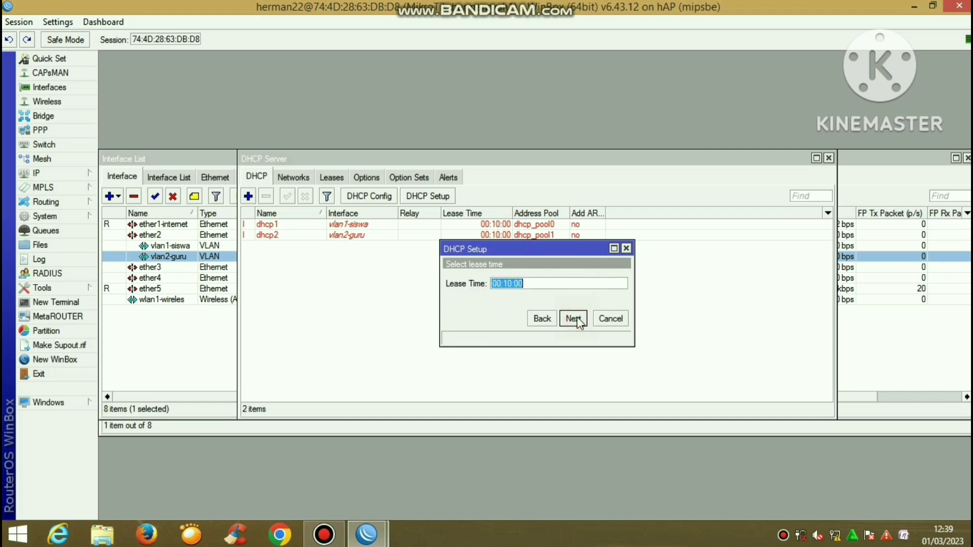
{"action": "left_click", "coordinate": [578, 320]}
{"action": "left_click", "coordinate": [539, 281]}
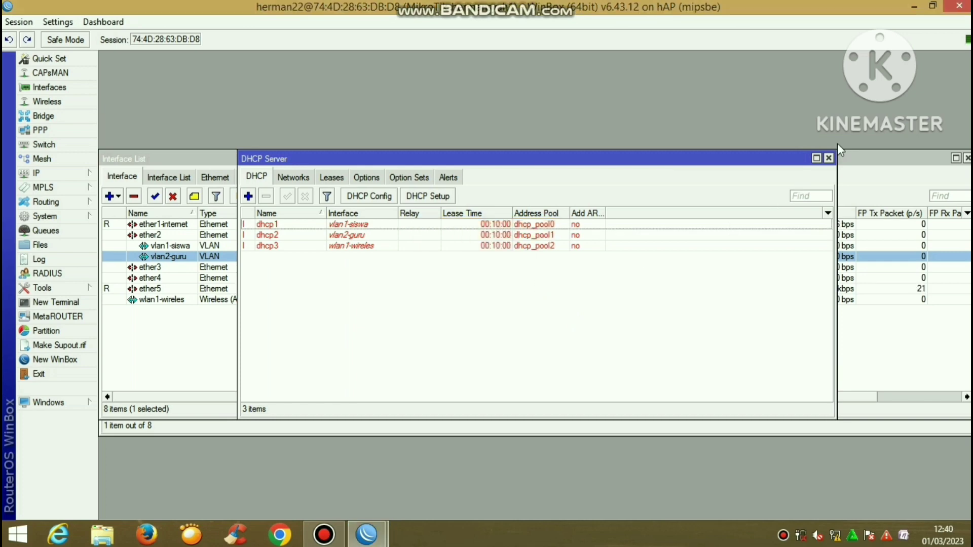
Set wlan1 to ap bridge mode, band 2GHz-B/G/N, channel width 20/40MHz Ce
{"action": "left_click", "coordinate": [829, 159]}
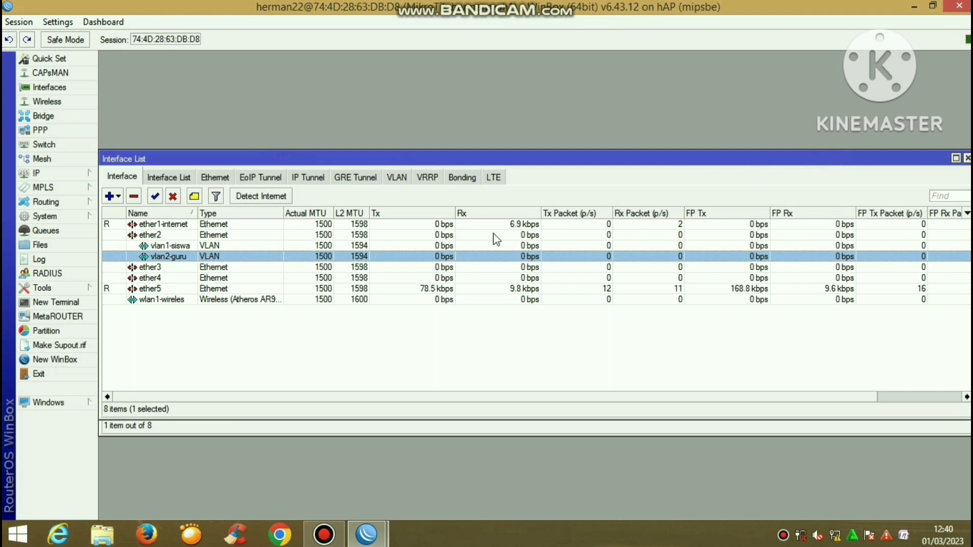
{"action": "left_click", "coordinate": [324, 534]}
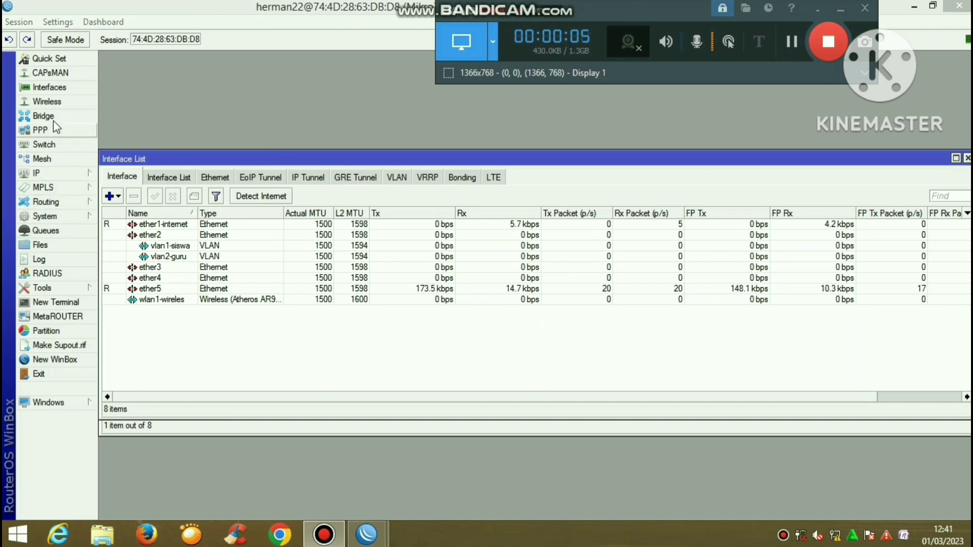
{"action": "left_click", "coordinate": [51, 101]}
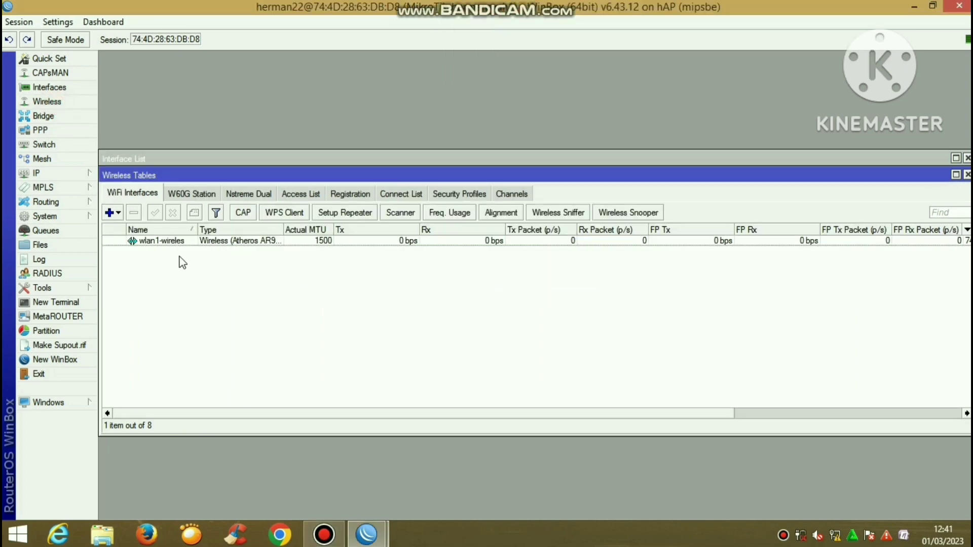
{"action": "double_click", "coordinate": [177, 242]}
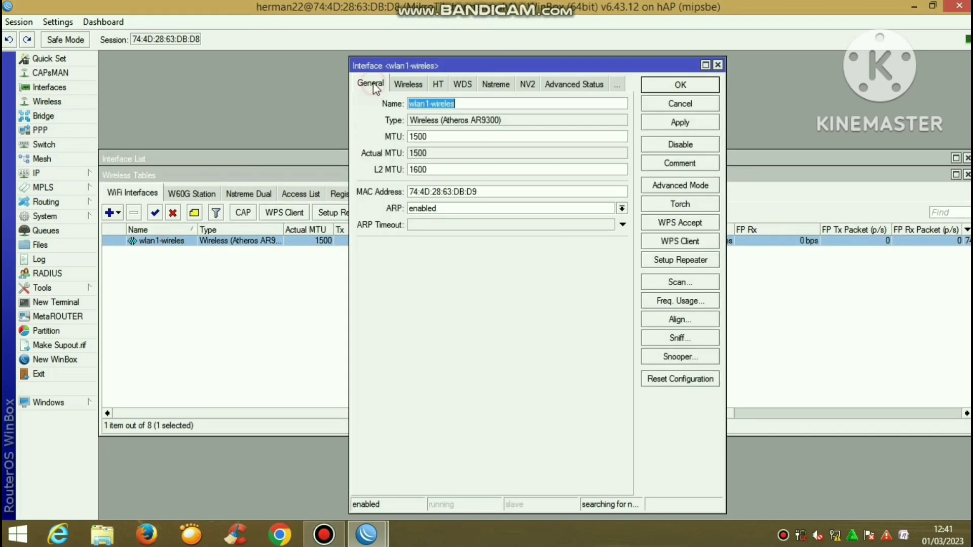
{"action": "left_click", "coordinate": [418, 87]}
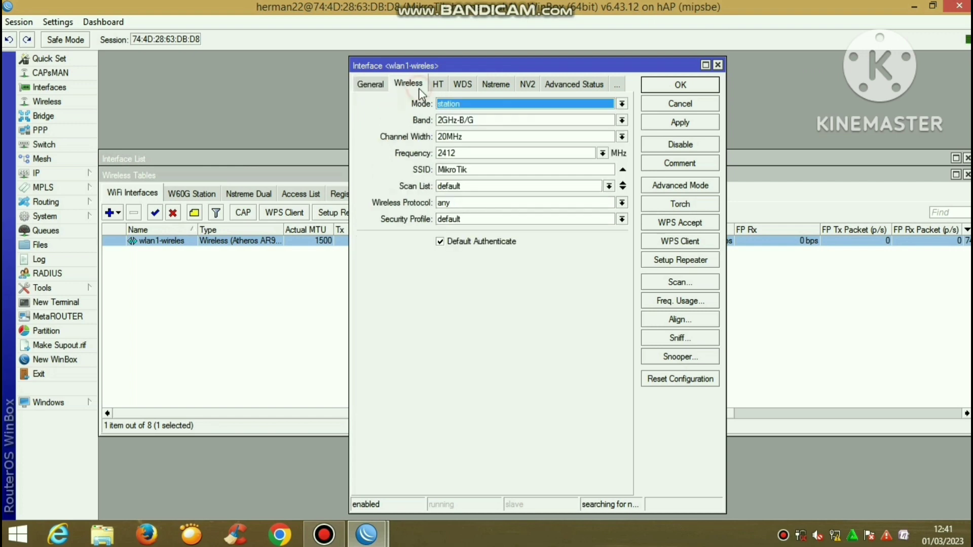
{"action": "left_click", "coordinate": [451, 107]}
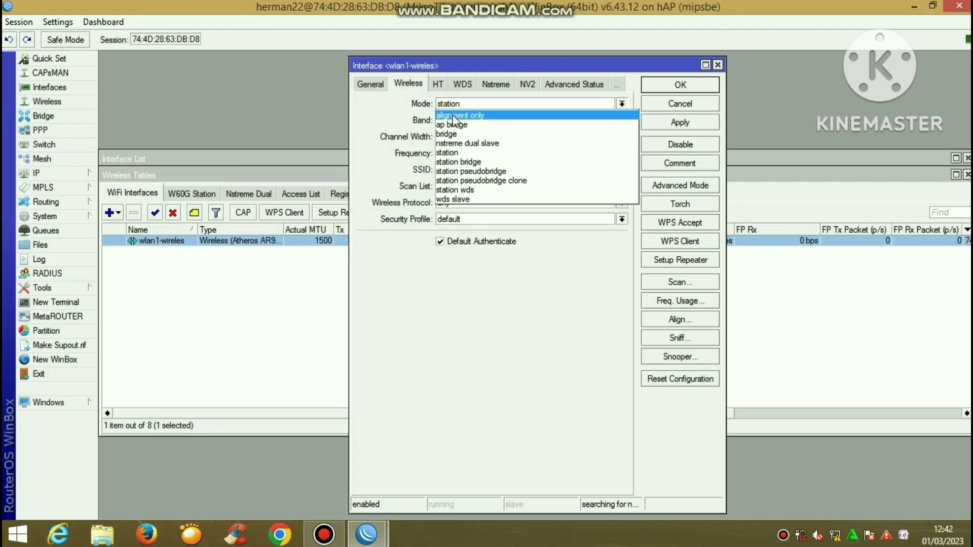
{"action": "left_click", "coordinate": [454, 123]}
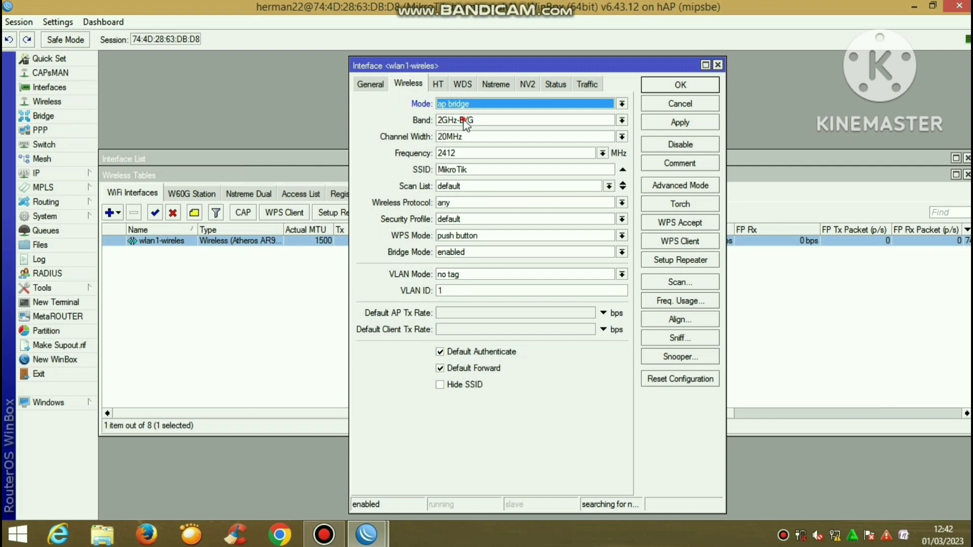
{"action": "left_click", "coordinate": [463, 120]}
{"action": "left_click", "coordinate": [465, 172]}
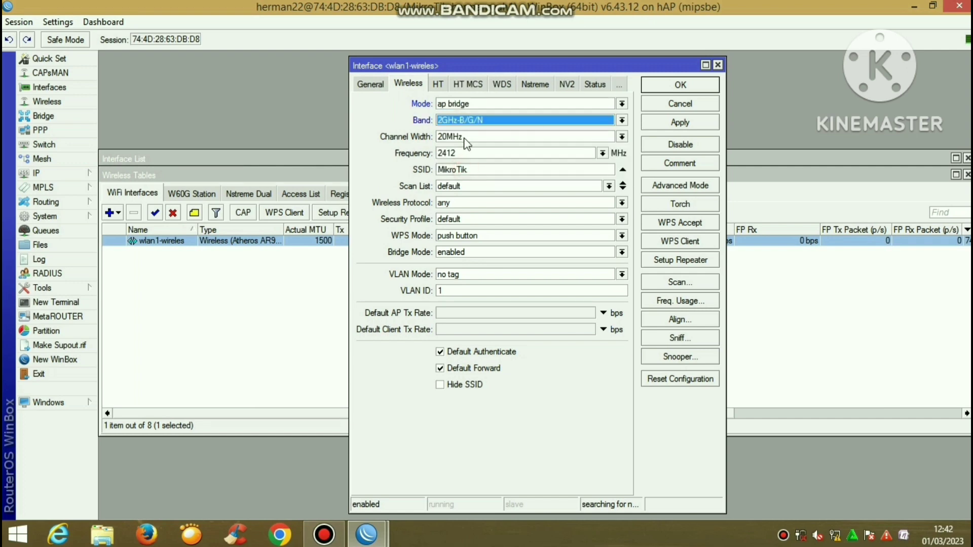
{"action": "left_click", "coordinate": [463, 137]}
{"action": "left_click", "coordinate": [474, 186]}
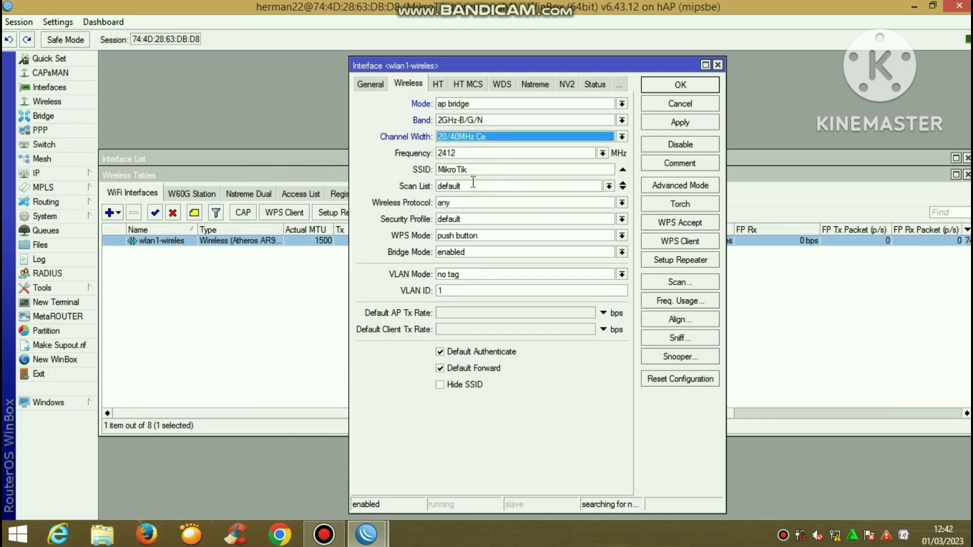
Replace the MikroTik SSID with the personalised UKK_11 network name and save the interface
{"action": "left_click", "coordinate": [477, 169]}
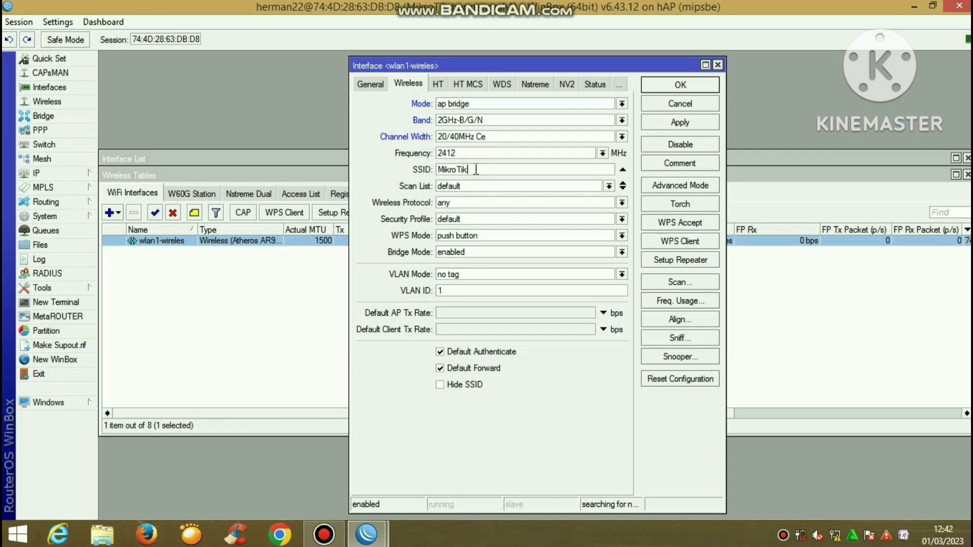
{"action": "key", "text": "BackSpace"}
{"action": "key", "text": "BackSpace"}
{"action": "key", "text": "BackSpace"}
{"action": "key", "text": "BackSpace"}
{"action": "key", "text": "BackSpace"}
{"action": "key", "text": "BackSpace"}
{"action": "key", "text": "BackSpace"}
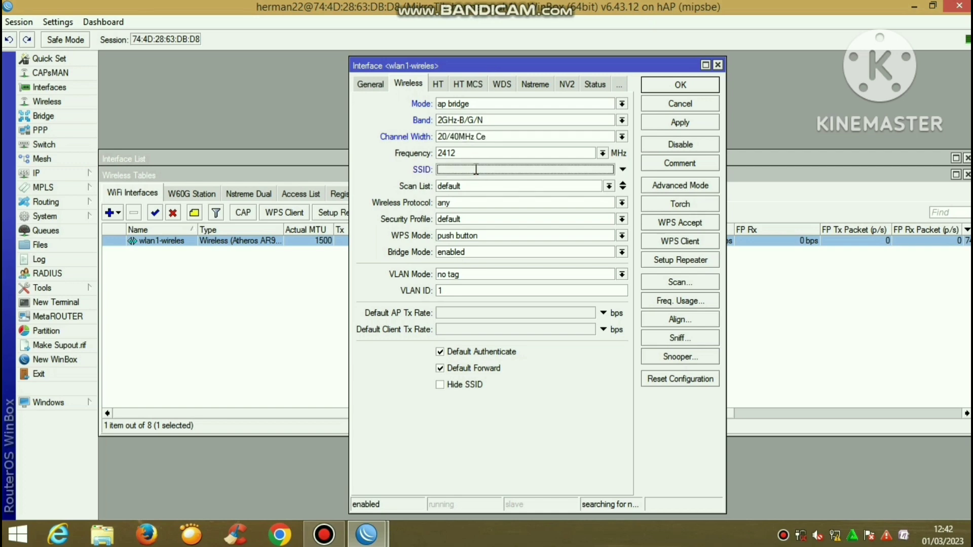
{"action": "type", "text": "UKK_11_HERMA"}
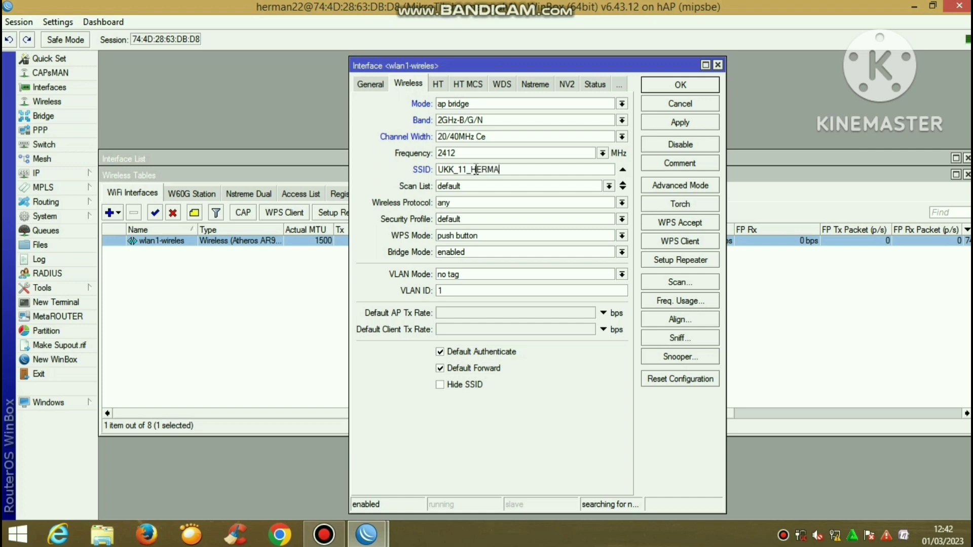
{"action": "type", "text": "SYAH"}
{"action": "left_click", "coordinate": [688, 124]}
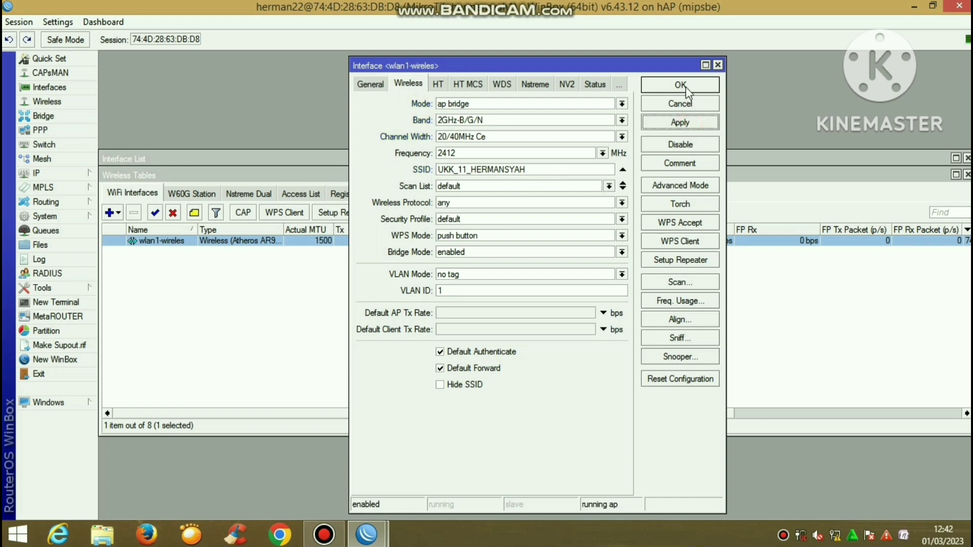
{"action": "left_click", "coordinate": [687, 86]}
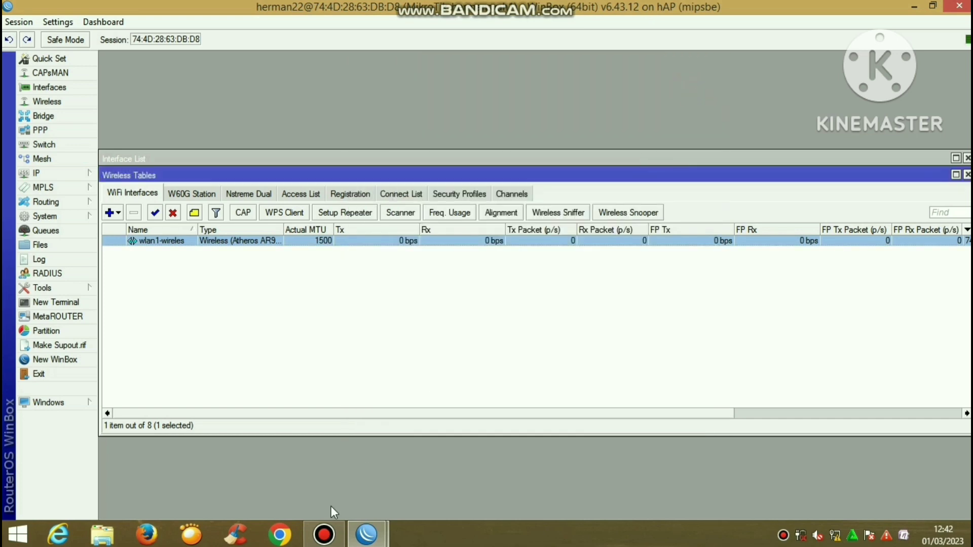
{"action": "left_click", "coordinate": [324, 535]}
Add a new wireless security profile named TKJ
{"action": "left_click", "coordinate": [827, 42]}
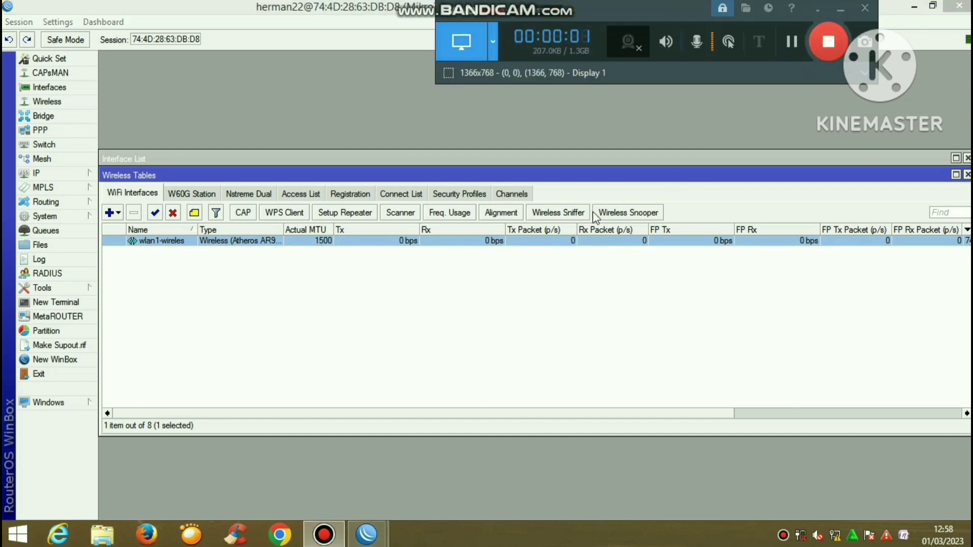
{"action": "left_click", "coordinate": [460, 195]}
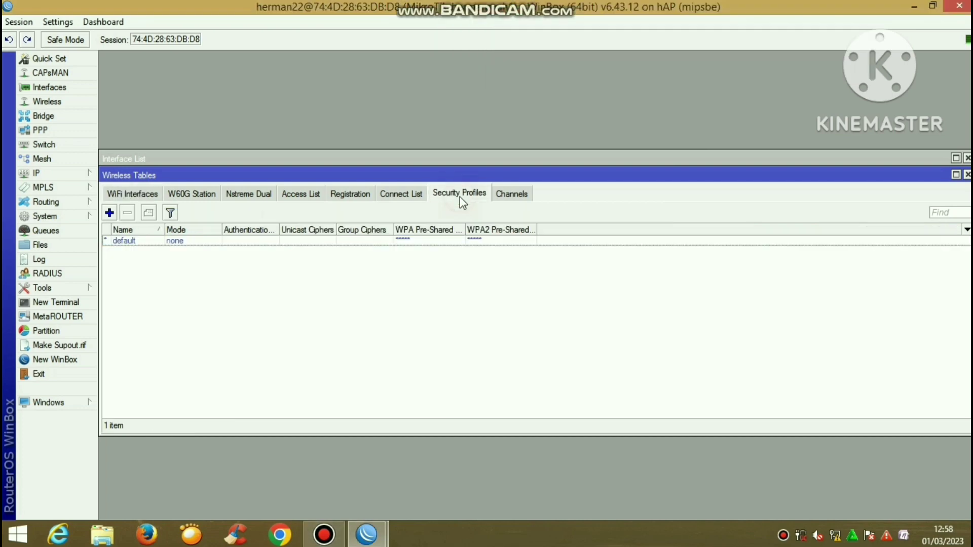
{"action": "left_click", "coordinate": [109, 213]}
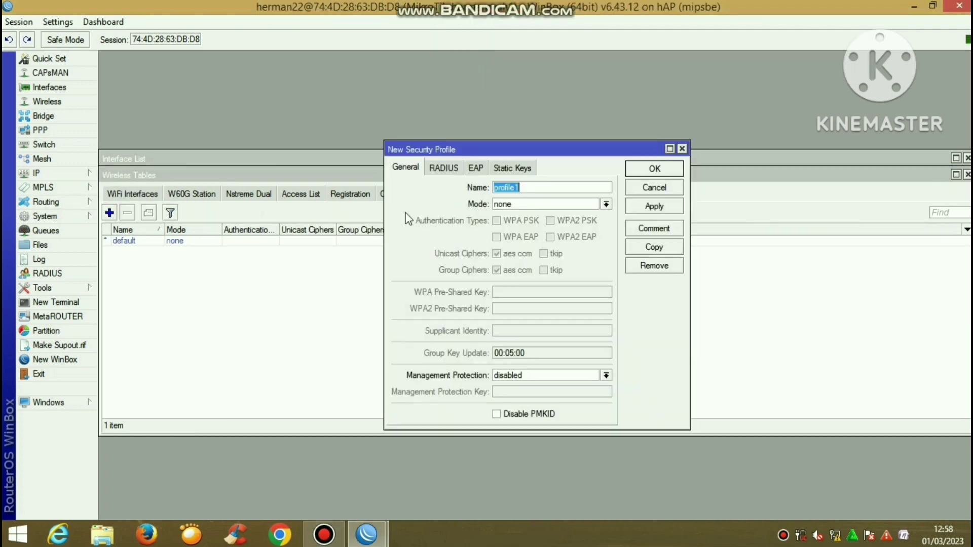
{"action": "left_click", "coordinate": [525, 187]}
{"action": "key", "text": "BackSpace"}
{"action": "key", "text": "BackSpace"}
{"action": "key", "text": "BackSpace"}
{"action": "key", "text": "BackSpace"}
{"action": "key", "text": "BackSpace"}
{"action": "key", "text": "BackSpace"}
{"action": "key", "text": "BackSpace"}
{"action": "type", "text": "TKJ"}
Give TKJ dynamic keys mode with WPA PSK and a pre-shared key, then save it
{"action": "left_click", "coordinate": [541, 205]}
{"action": "left_click", "coordinate": [541, 221]}
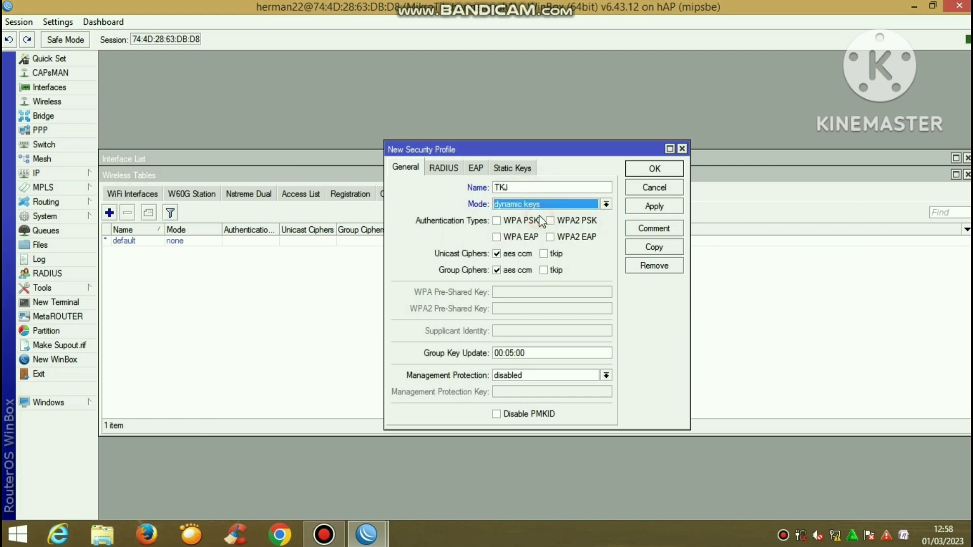
{"action": "left_click", "coordinate": [497, 221]}
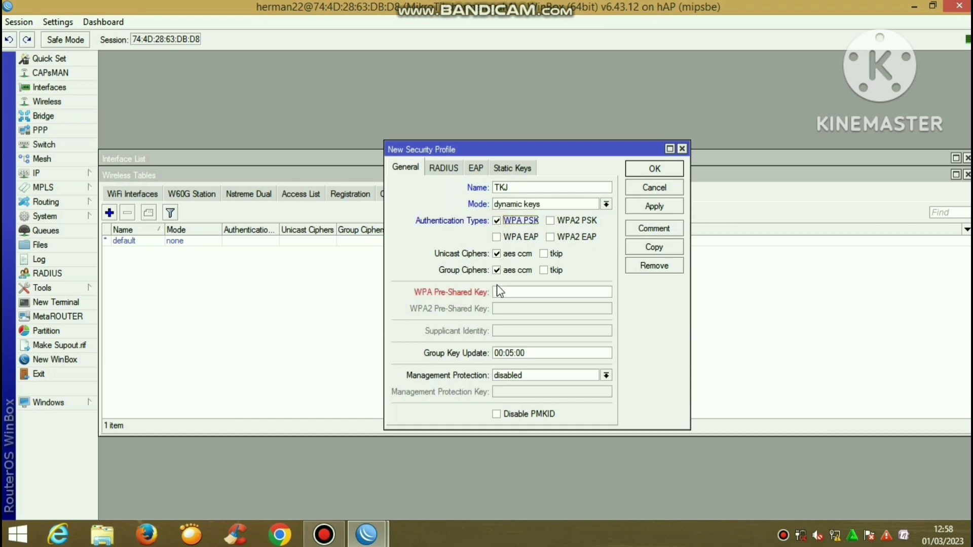
{"action": "left_click", "coordinate": [497, 293]}
{"action": "type", "text": "********"}
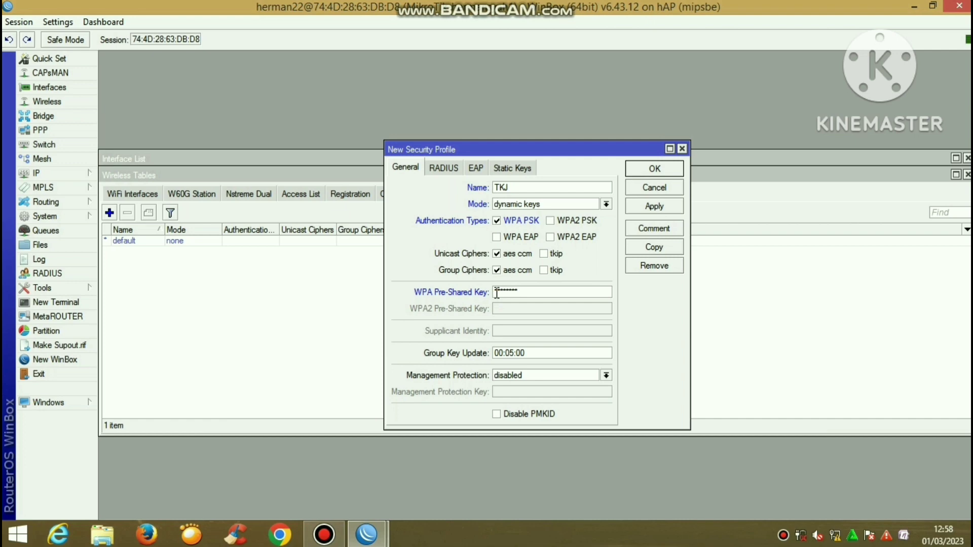
{"action": "left_click", "coordinate": [657, 207]}
{"action": "left_click", "coordinate": [654, 169]}
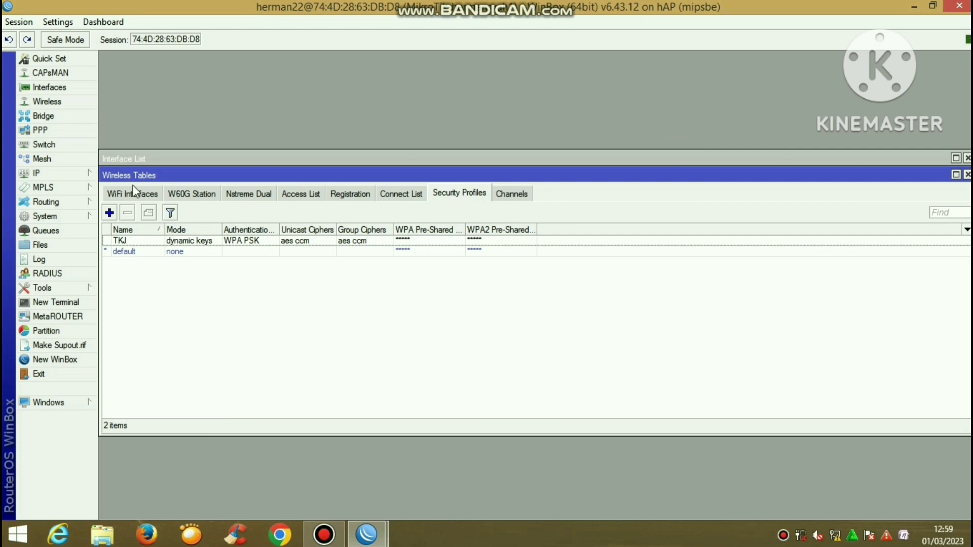
Switch wlan1-wireles's security profile from default to TKJ and save
{"action": "left_click", "coordinate": [255, 242]}
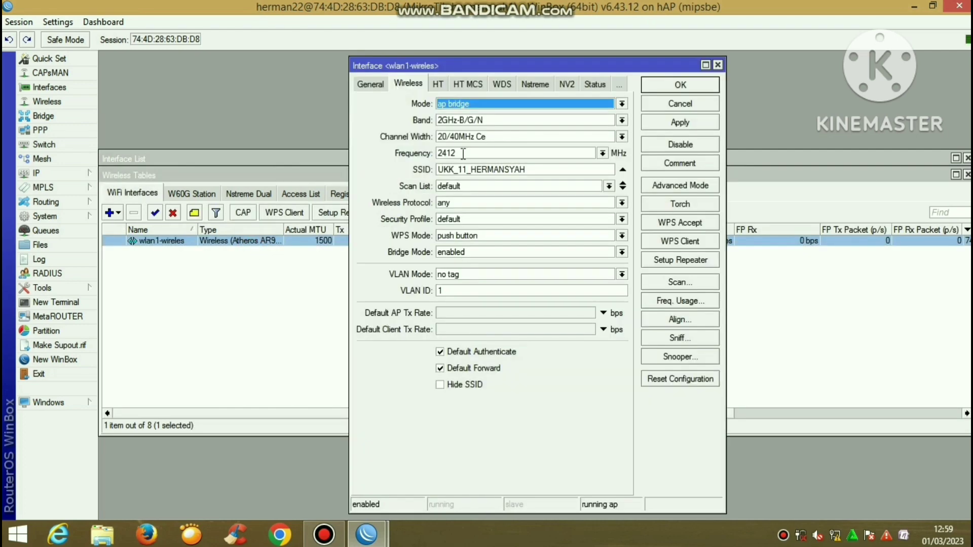
{"action": "left_click", "coordinate": [469, 220]}
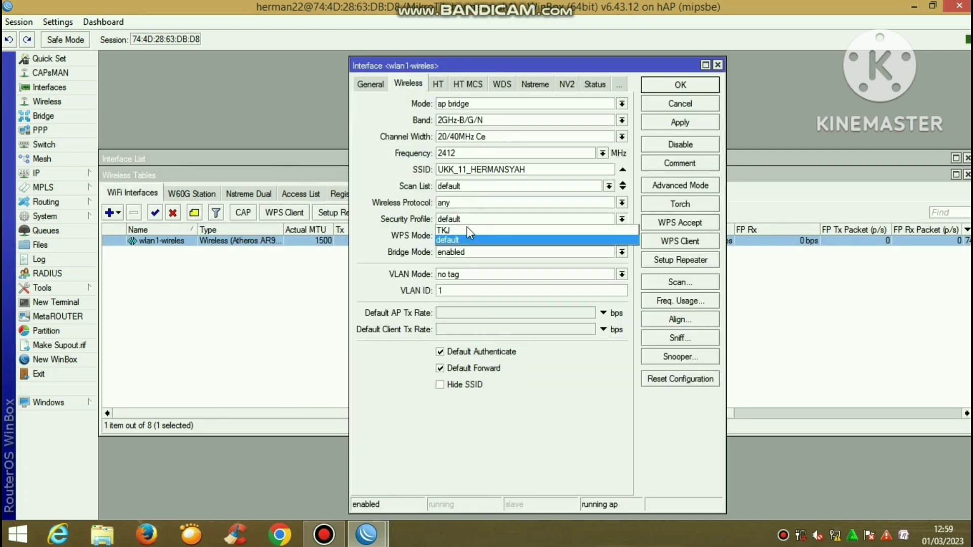
{"action": "left_click", "coordinate": [467, 229]}
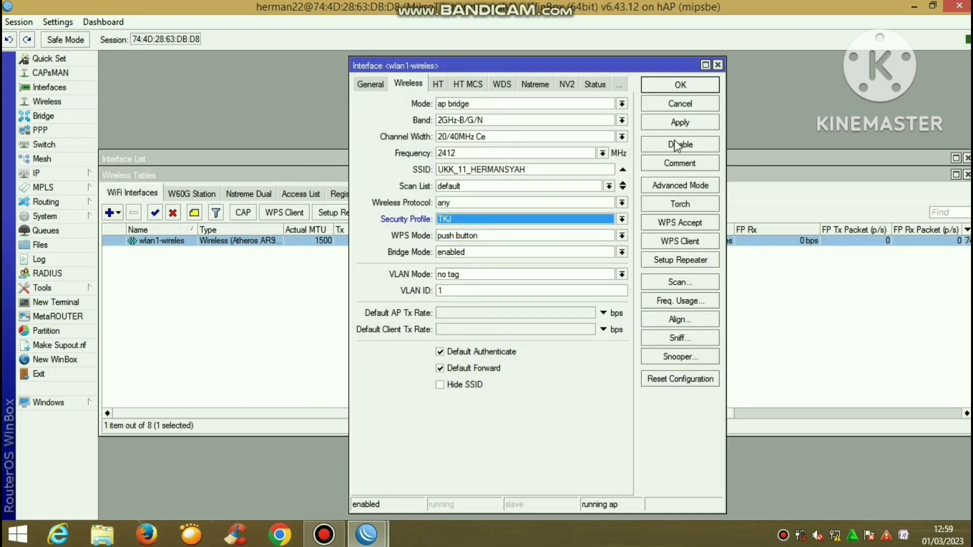
{"action": "left_click", "coordinate": [673, 124]}
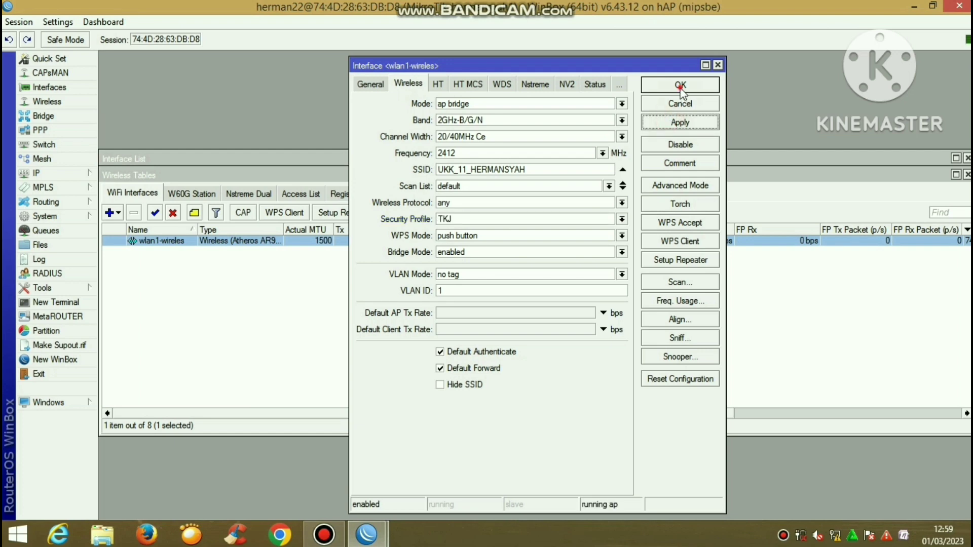
{"action": "left_click", "coordinate": [680, 86]}
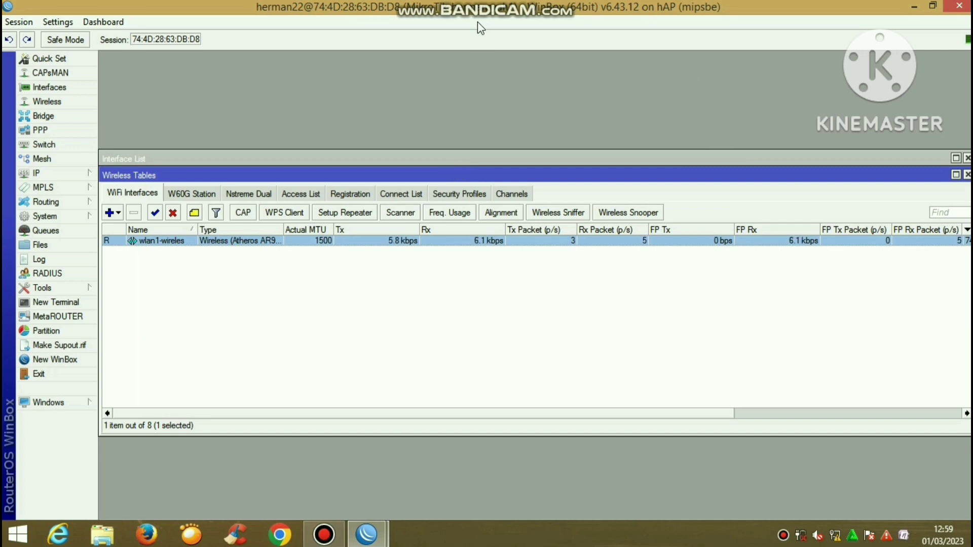
Run Hotspot Setup on wlan1 with 192.168.20.1/24, the suggested pool, no certificate, default SMTP and DNS servers
{"action": "left_click", "coordinate": [81, 172]}
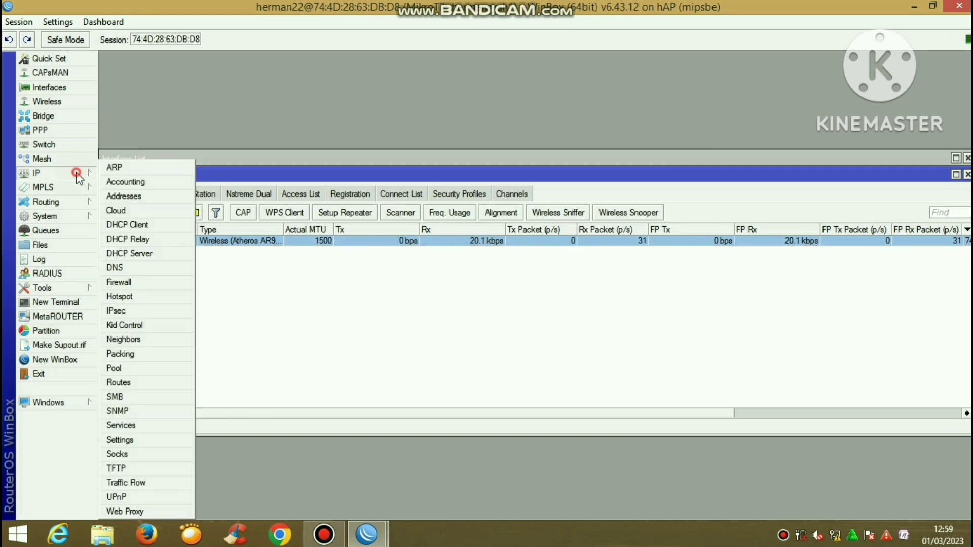
{"action": "left_click", "coordinate": [153, 296]}
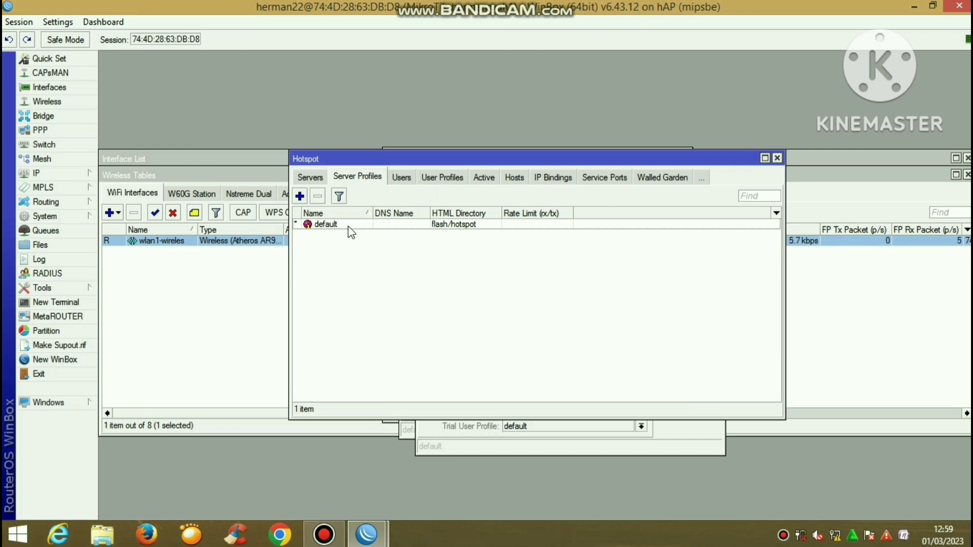
{"action": "left_click", "coordinate": [323, 182]}
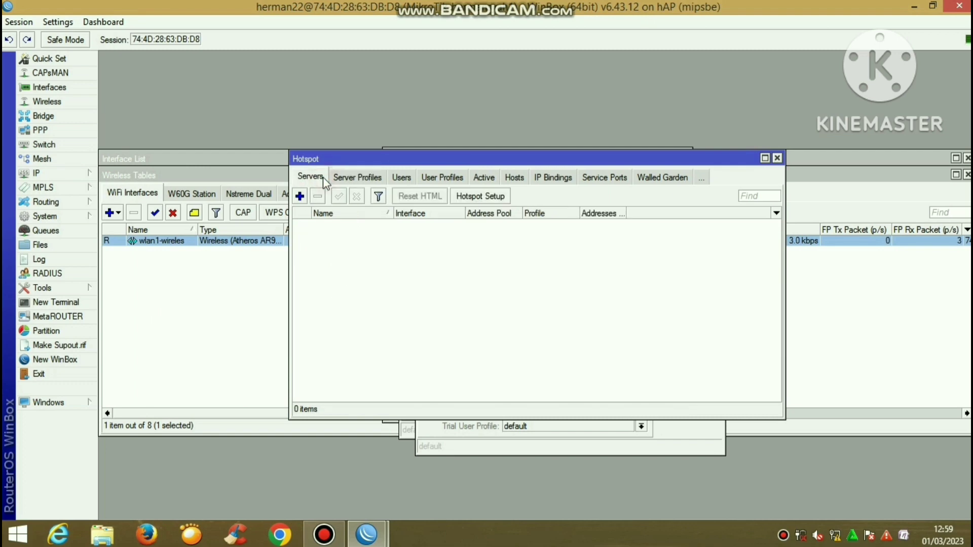
{"action": "left_click", "coordinate": [481, 196]}
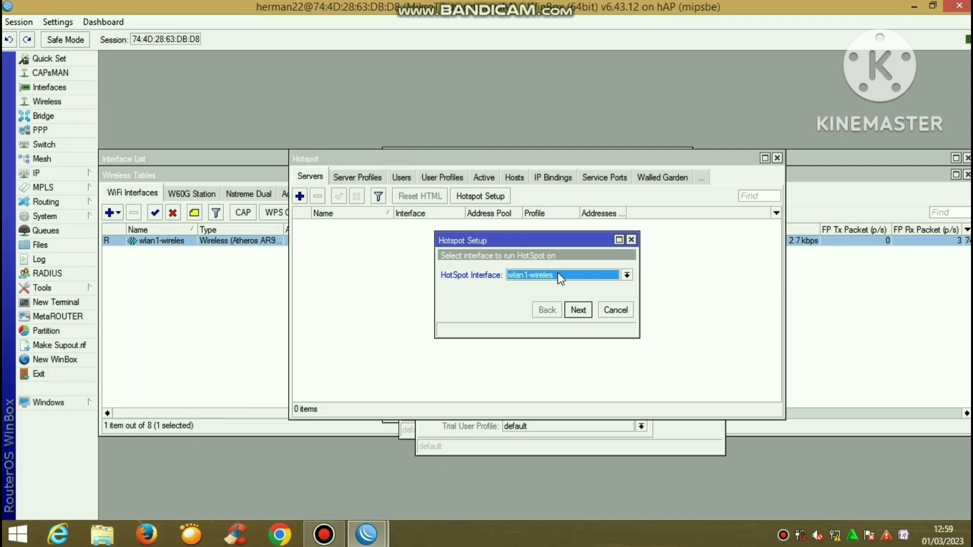
{"action": "left_click", "coordinate": [572, 310]}
{"action": "left_click", "coordinate": [577, 311]}
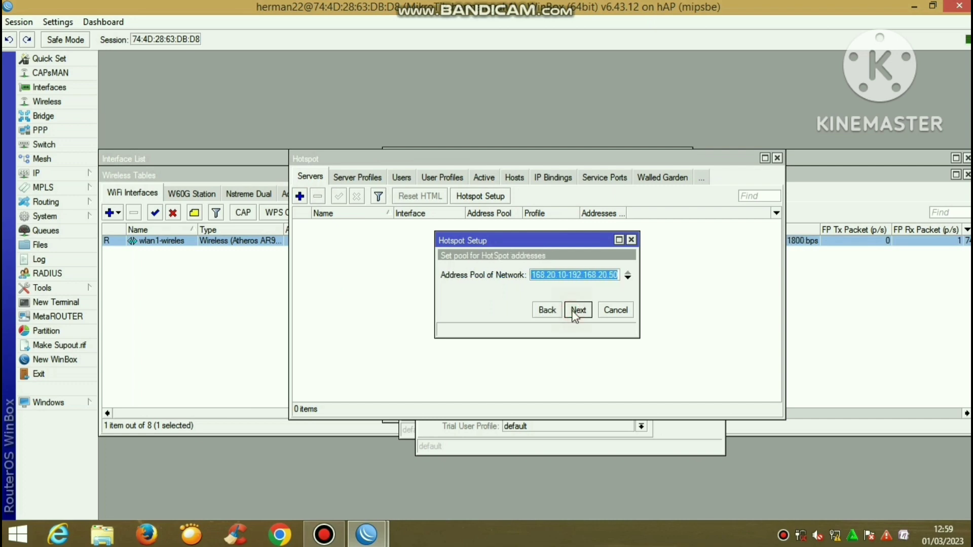
{"action": "left_click", "coordinate": [577, 310]}
{"action": "left_click", "coordinate": [576, 310]}
{"action": "left_click", "coordinate": [577, 310]}
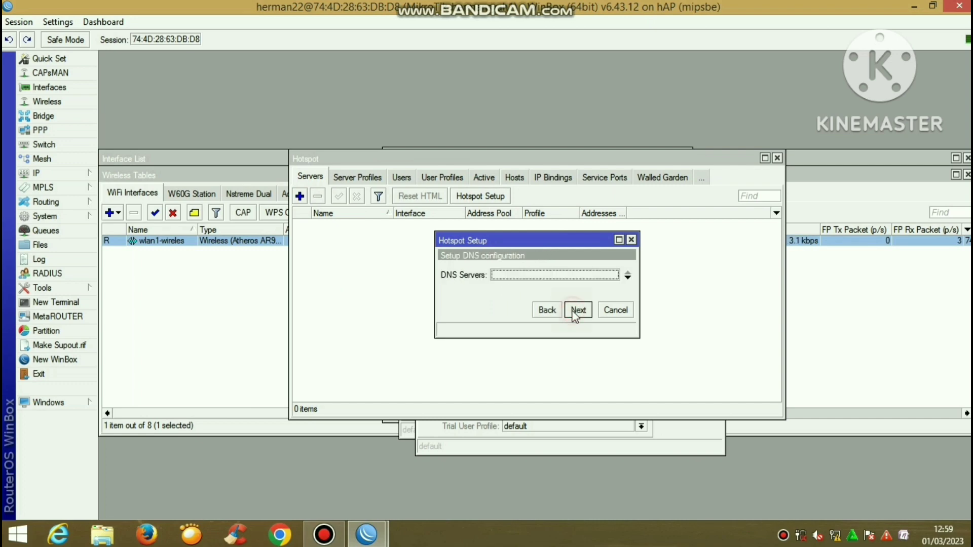
{"action": "left_click", "coordinate": [576, 310]}
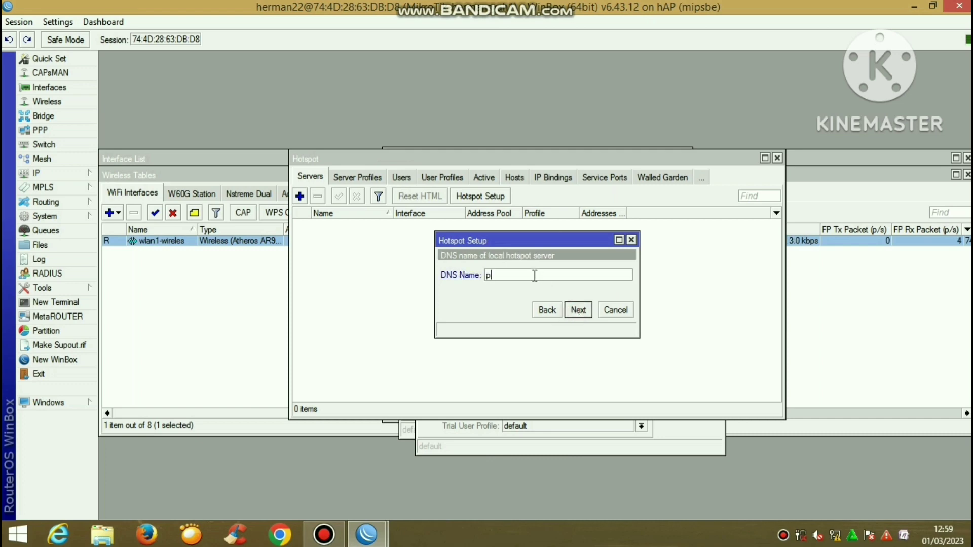
Set the hotspot DNS name portalsmk.sch.id and a local admin password, completing hotspot1
{"action": "type", "text": "portalsmk.sch.id"}
{"action": "left_click", "coordinate": [578, 310]}
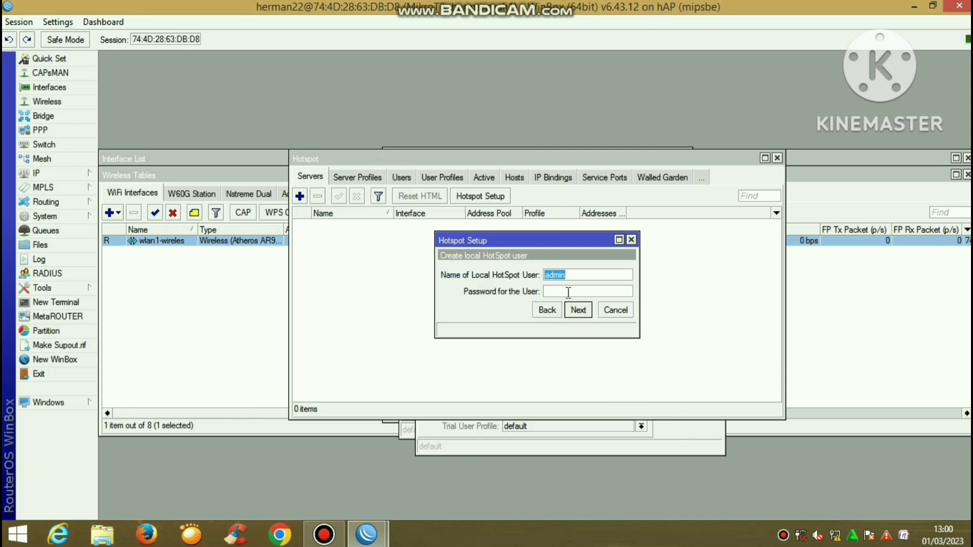
{"action": "left_click", "coordinate": [567, 292]}
{"action": "type", "text": "12345"}
{"action": "left_click", "coordinate": [575, 309]}
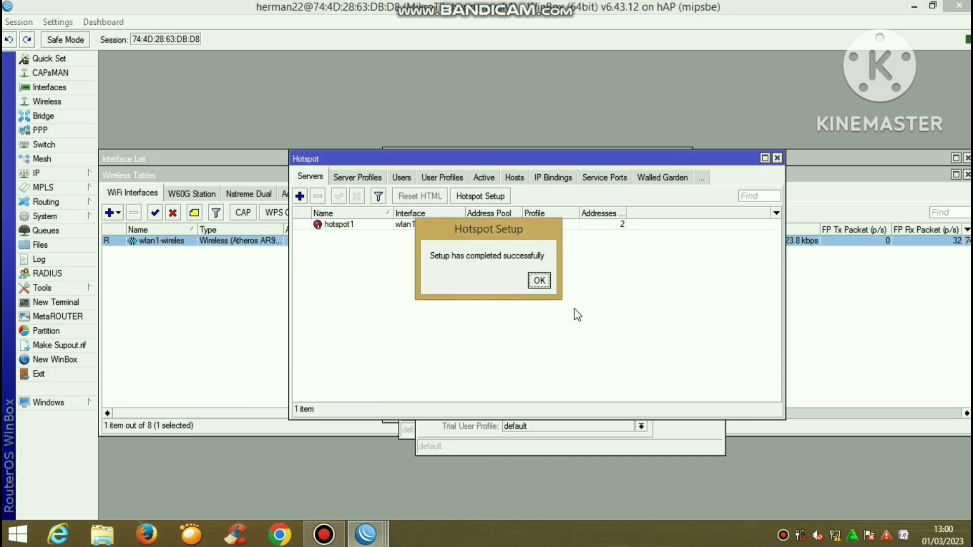
{"action": "left_click", "coordinate": [545, 284]}
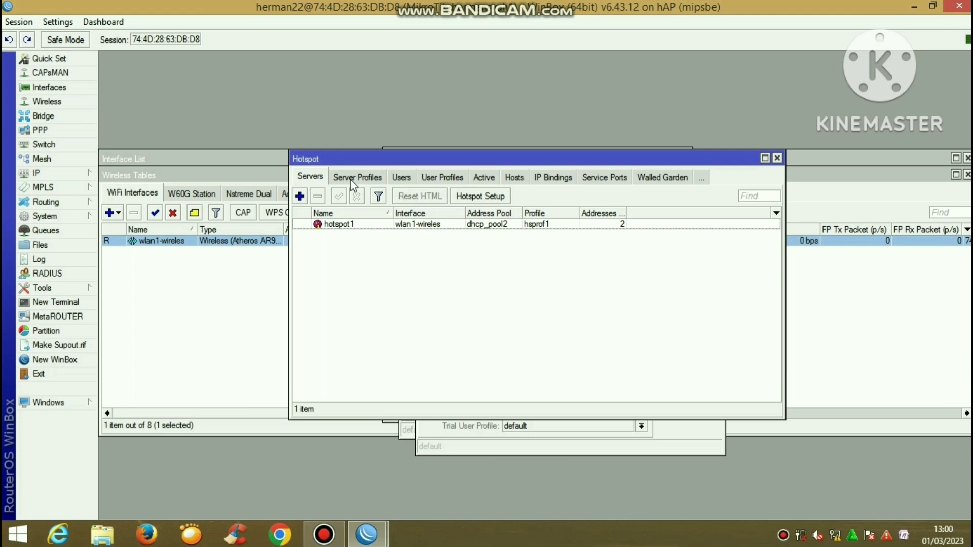
Add server profile hsprof2 with Cookie login unchecked, leaving HTTP CHAP only
{"action": "left_click", "coordinate": [353, 183]}
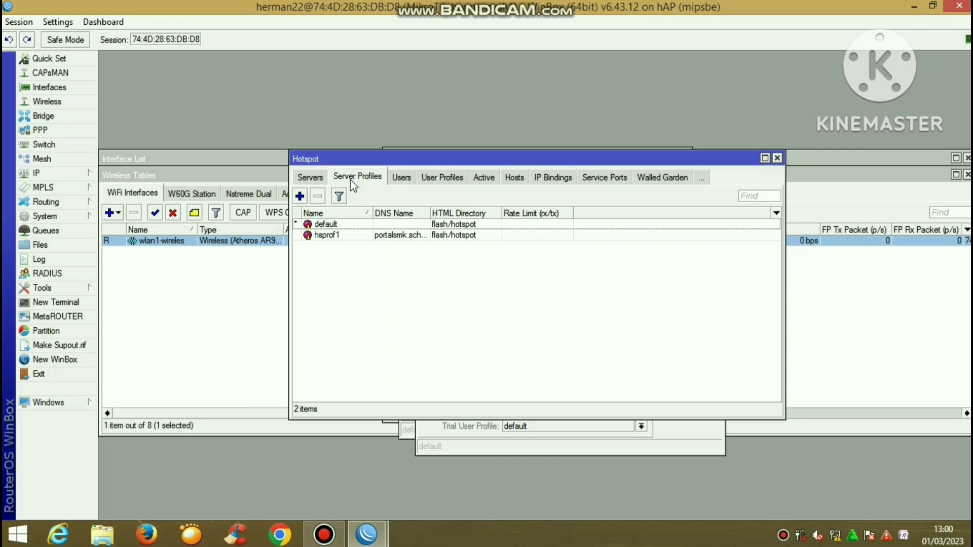
{"action": "left_click", "coordinate": [299, 196]}
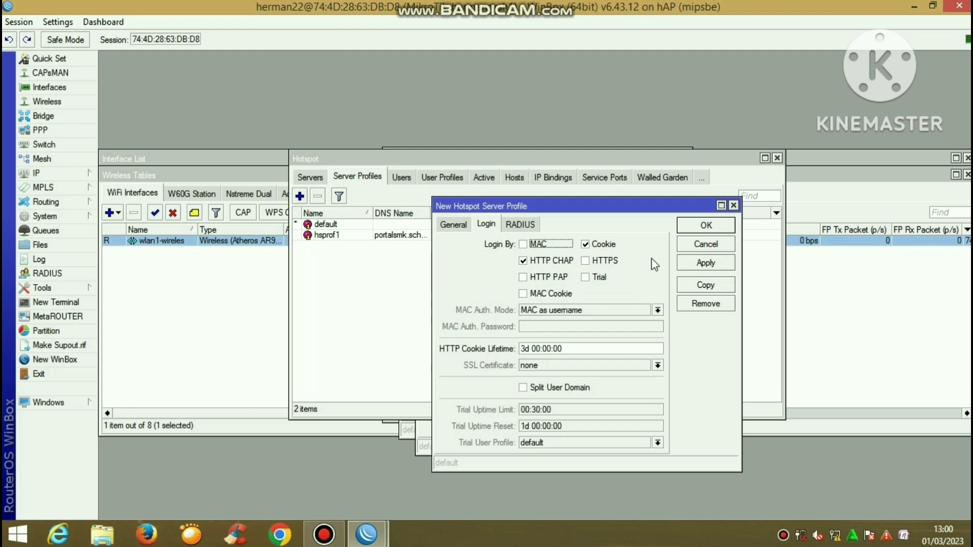
{"action": "left_click", "coordinate": [603, 245]}
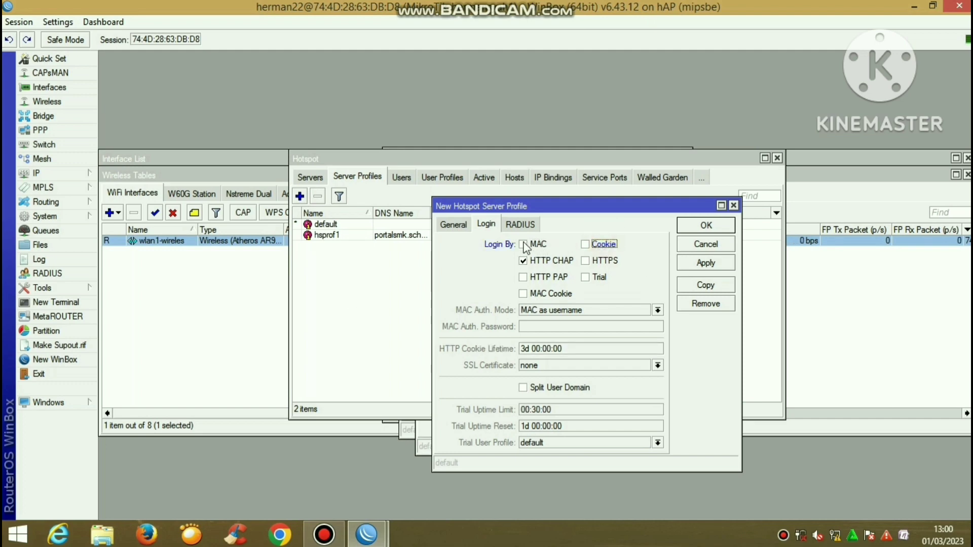
{"action": "left_click", "coordinate": [706, 263]}
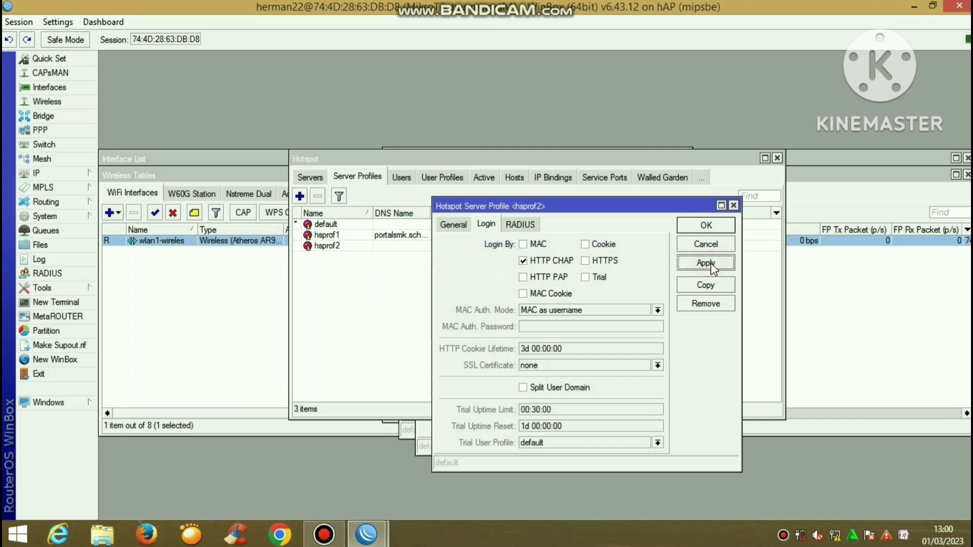
{"action": "left_click", "coordinate": [706, 225]}
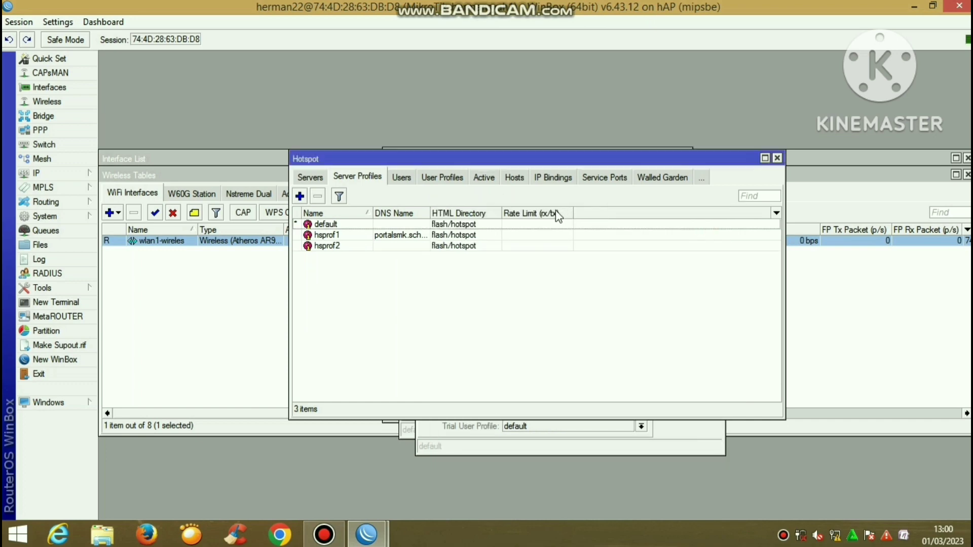
Create the kepsek user profile with address pool dhcp_pool2 and a 5M/5M rate limit
{"action": "left_click", "coordinate": [427, 180]}
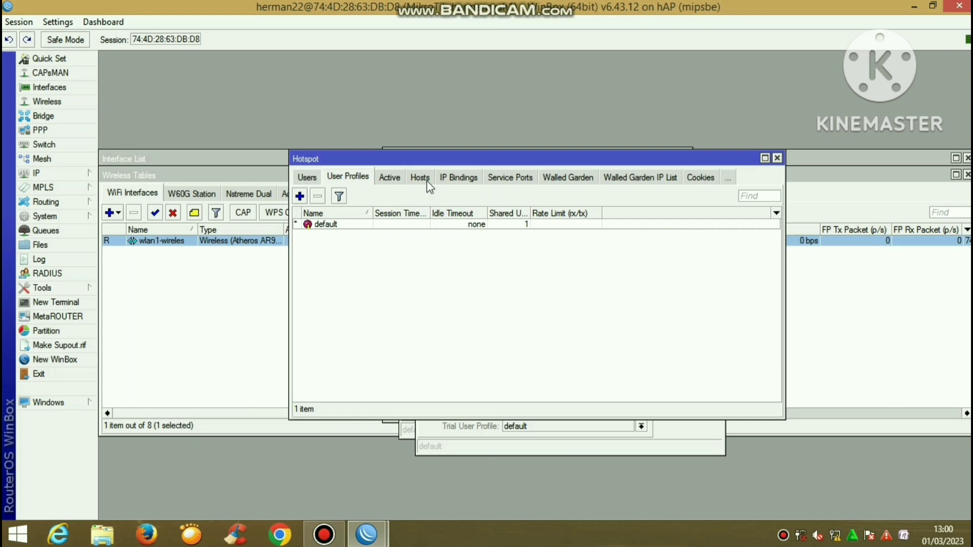
{"action": "left_click", "coordinate": [300, 196]}
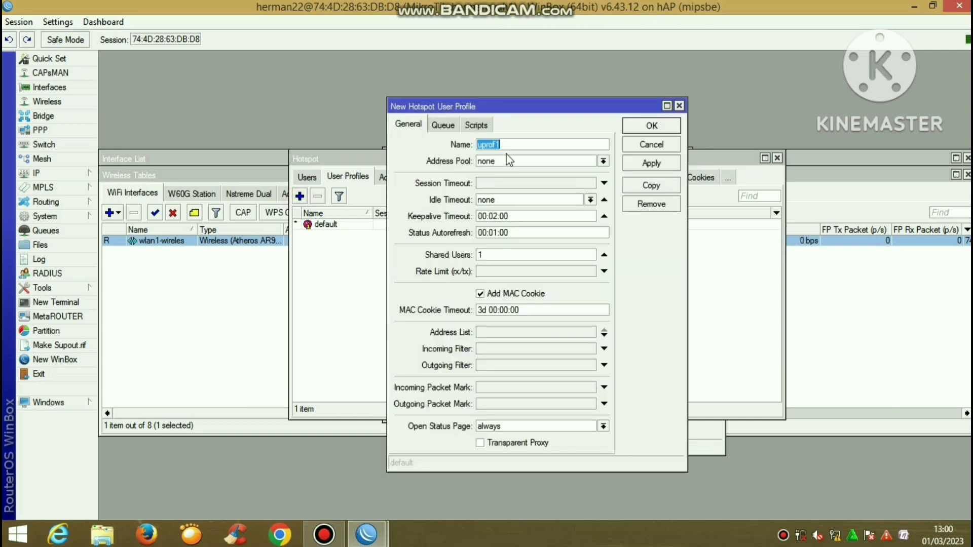
{"action": "key", "text": "BackSpace"}
{"action": "type", "text": "kepsek"}
{"action": "left_click", "coordinate": [507, 160]}
{"action": "left_click", "coordinate": [510, 191]}
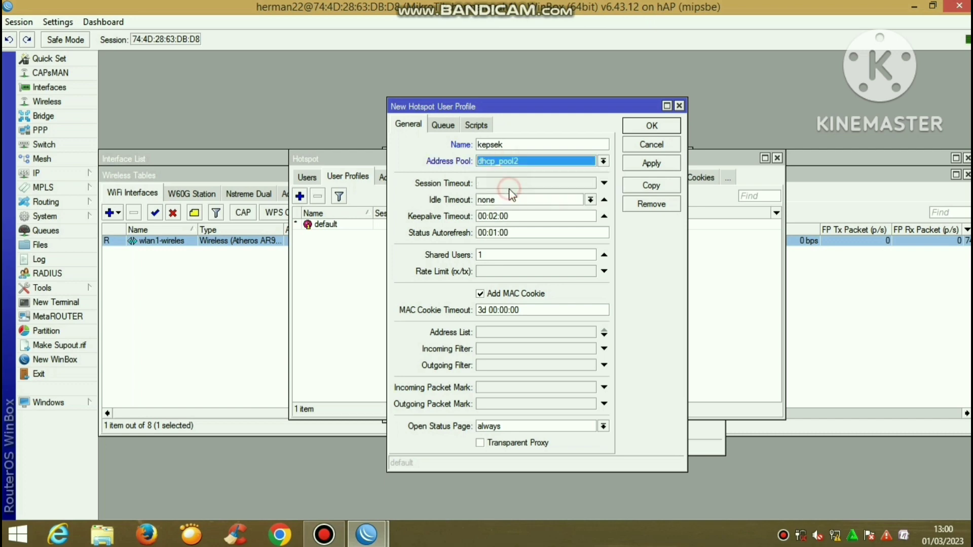
{"action": "left_click", "coordinate": [490, 273]}
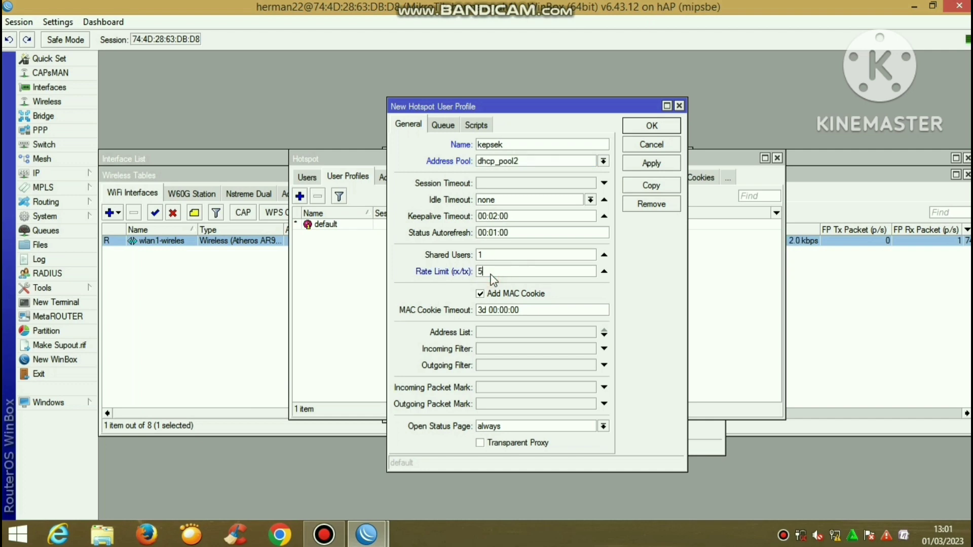
{"action": "type", "text": "M/5M"}
{"action": "left_click", "coordinate": [448, 128]}
{"action": "left_click", "coordinate": [491, 162]}
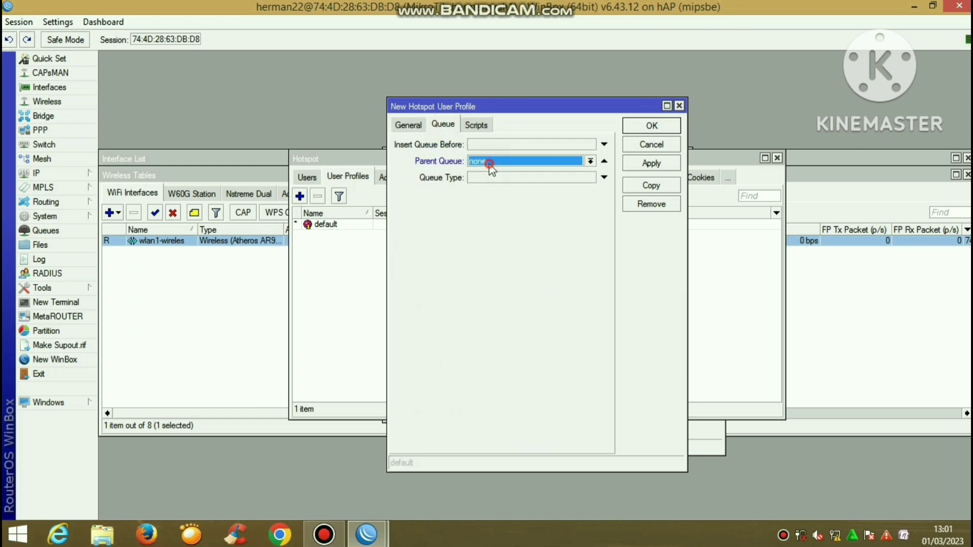
{"action": "left_click", "coordinate": [634, 163]}
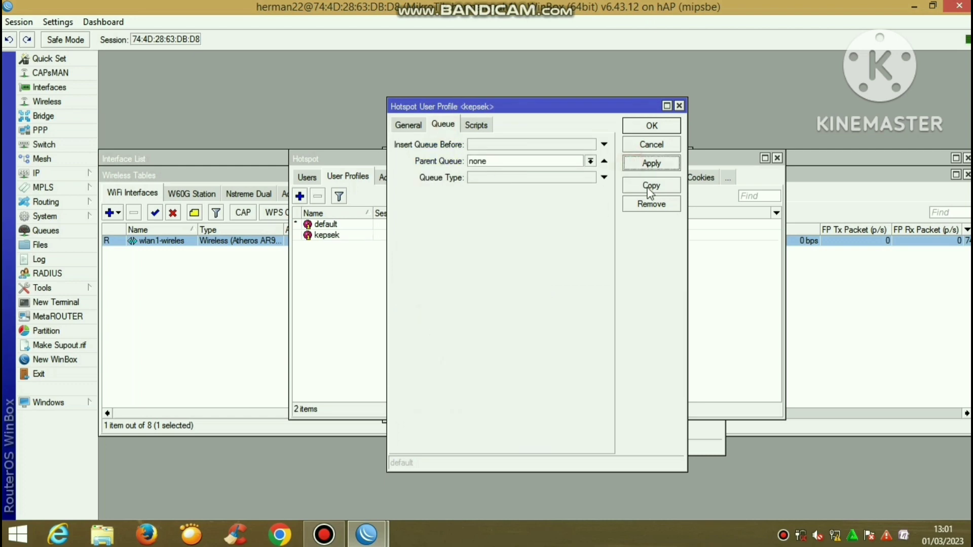
Copy kepsek into new siswa and guru profiles with the same settings
{"action": "left_click", "coordinate": [648, 186]}
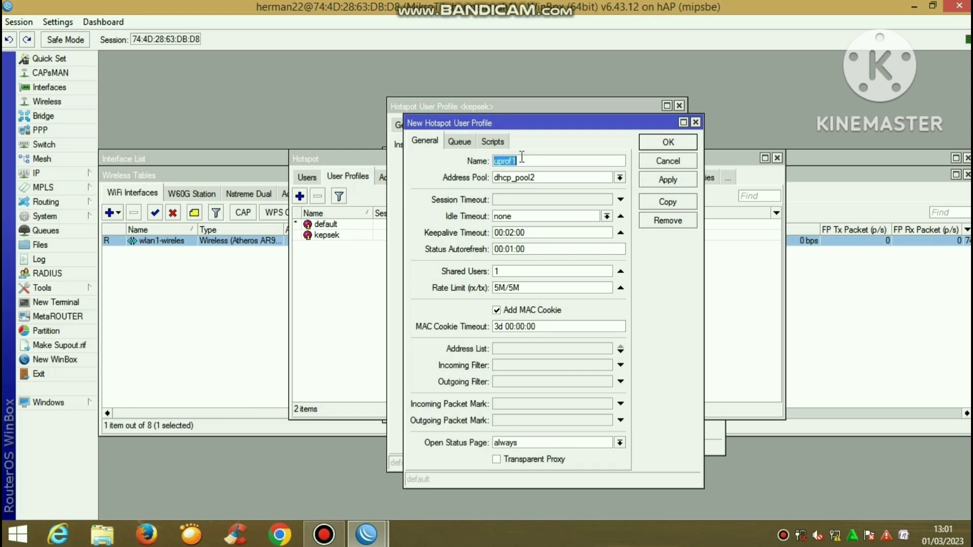
{"action": "type", "text": "siswa"}
{"action": "left_click", "coordinate": [662, 178]}
{"action": "left_click", "coordinate": [667, 201]}
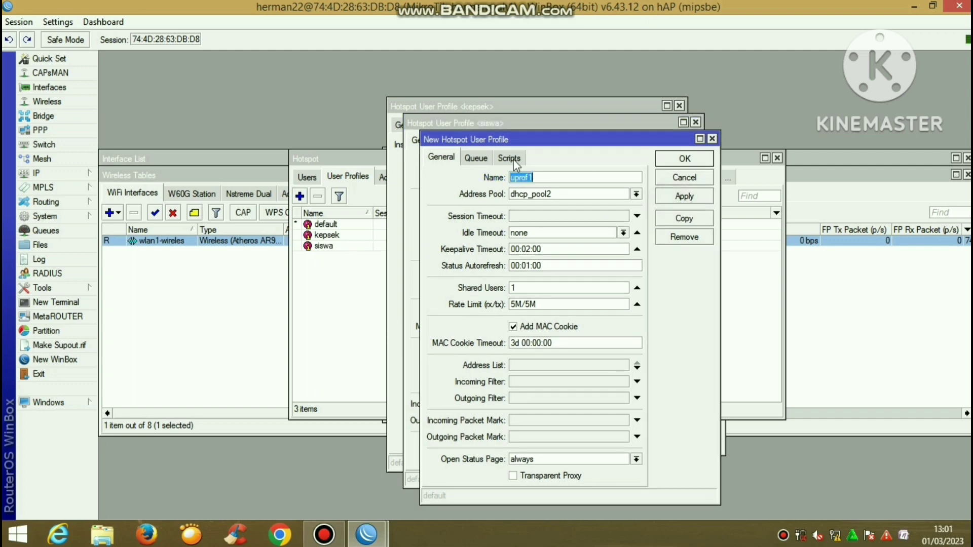
{"action": "left_click", "coordinate": [478, 160]}
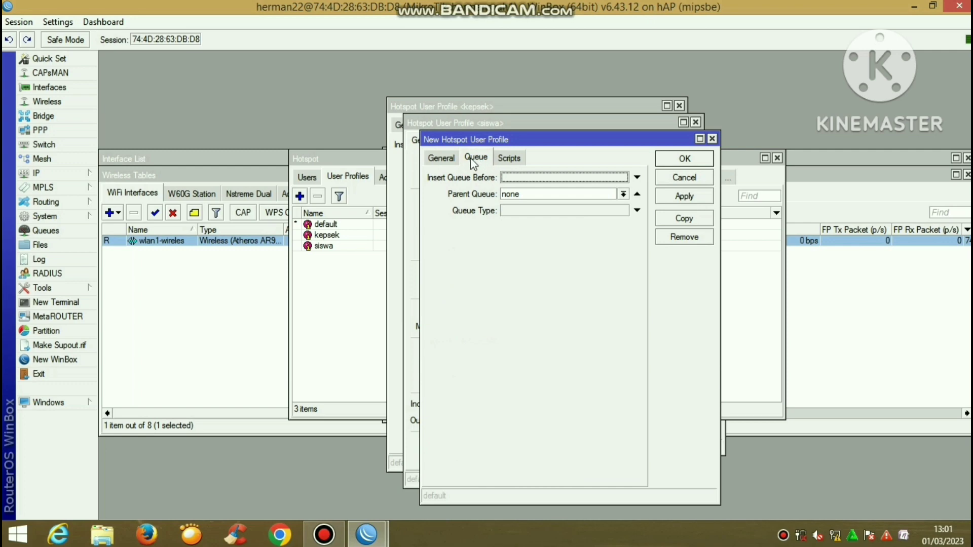
{"action": "left_click", "coordinate": [449, 160]}
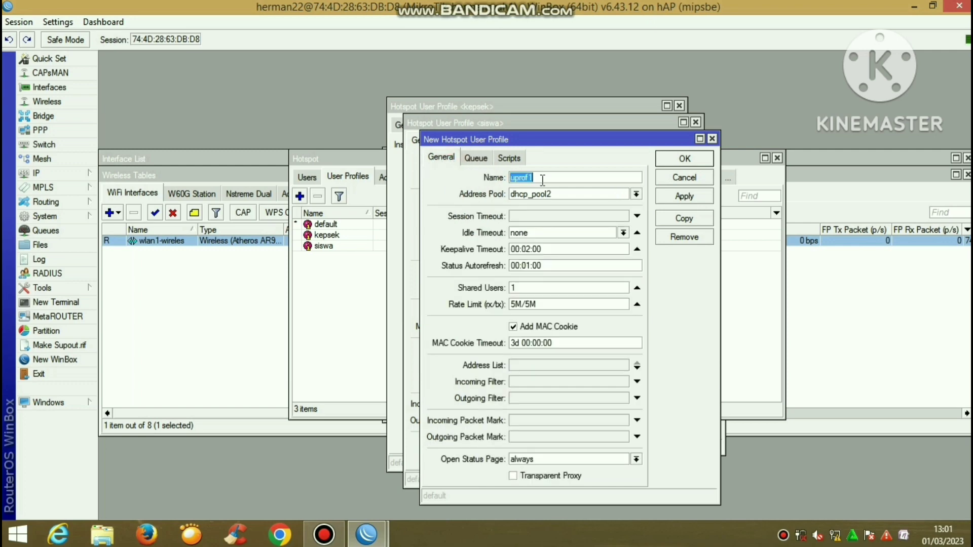
{"action": "type", "text": "guru"}
{"action": "left_click", "coordinate": [692, 199]}
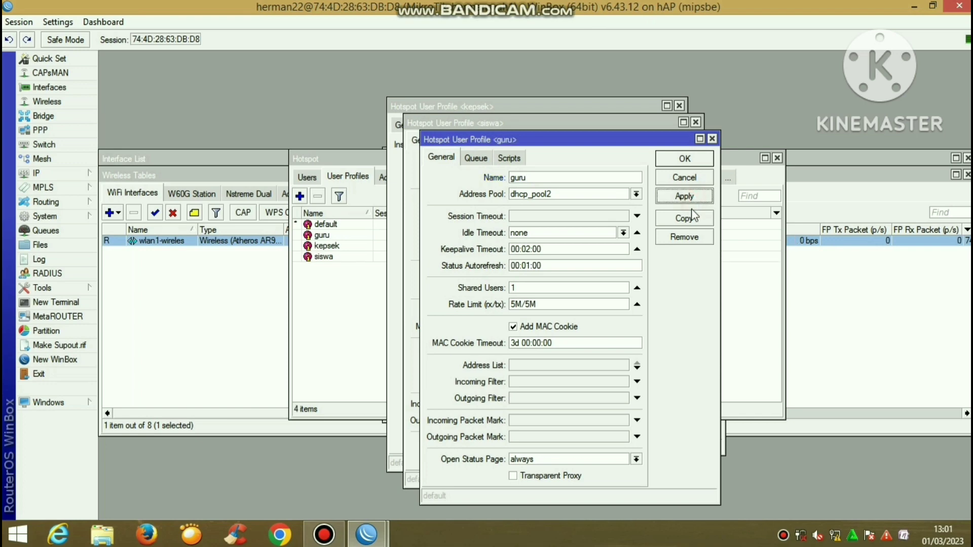
Copy the profile again to create admin and penguji profiles
{"action": "left_click", "coordinate": [692, 219]}
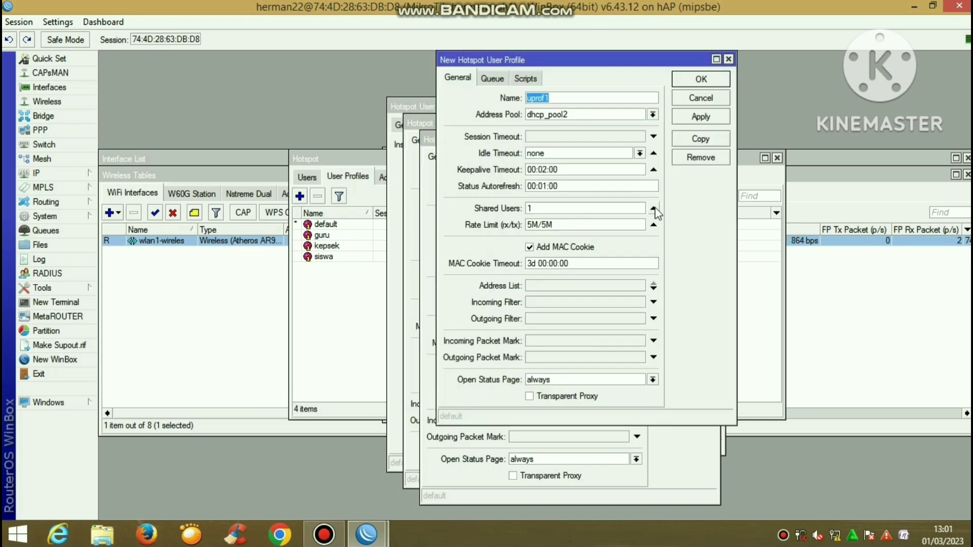
{"action": "type", "text": "admin"}
{"action": "mouse_move", "coordinate": [574, 2]}
{"action": "left_click", "coordinate": [684, 117]}
{"action": "left_click", "coordinate": [699, 141]}
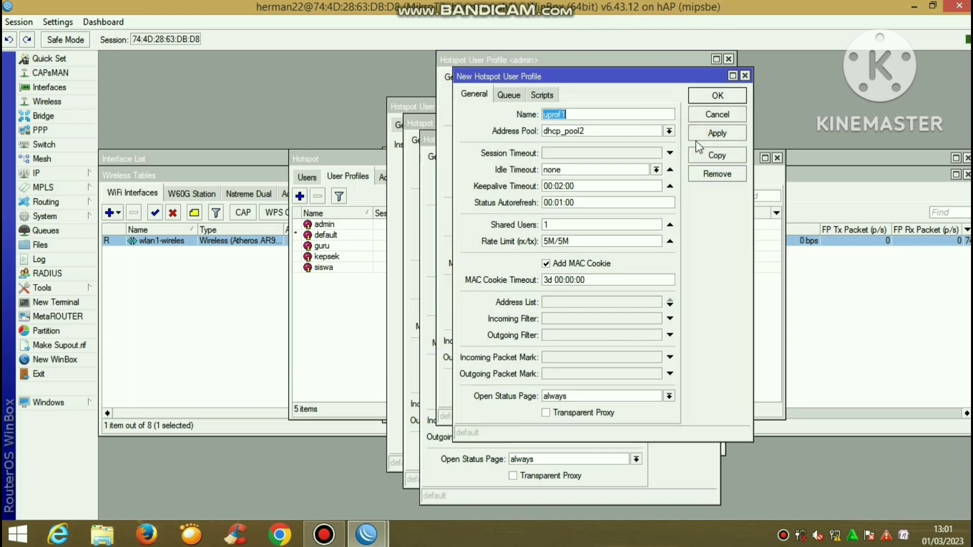
{"action": "type", "text": "penguji"}
{"action": "left_click", "coordinate": [717, 134]}
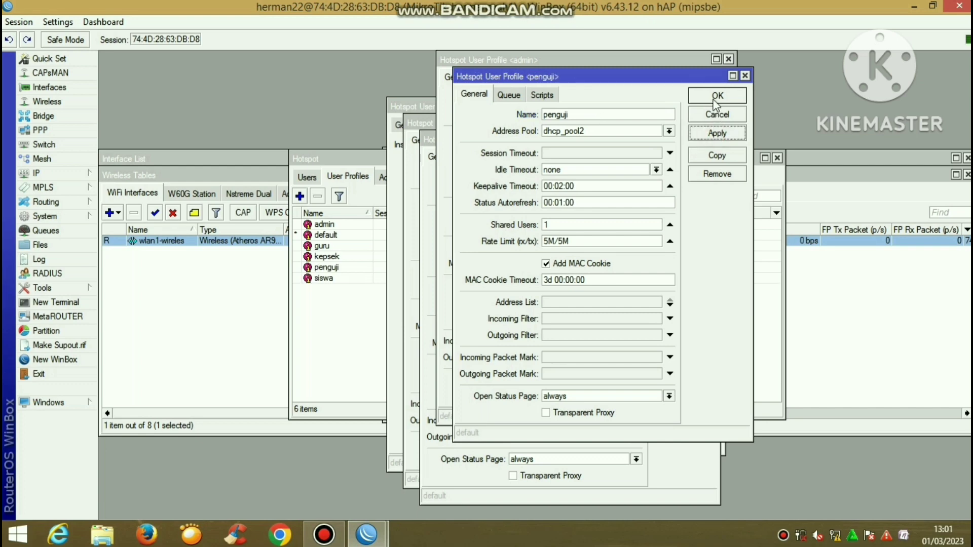
Confirm and close all five profile dialogs with OK
{"action": "left_click", "coordinate": [716, 99]}
{"action": "left_click", "coordinate": [707, 79]}
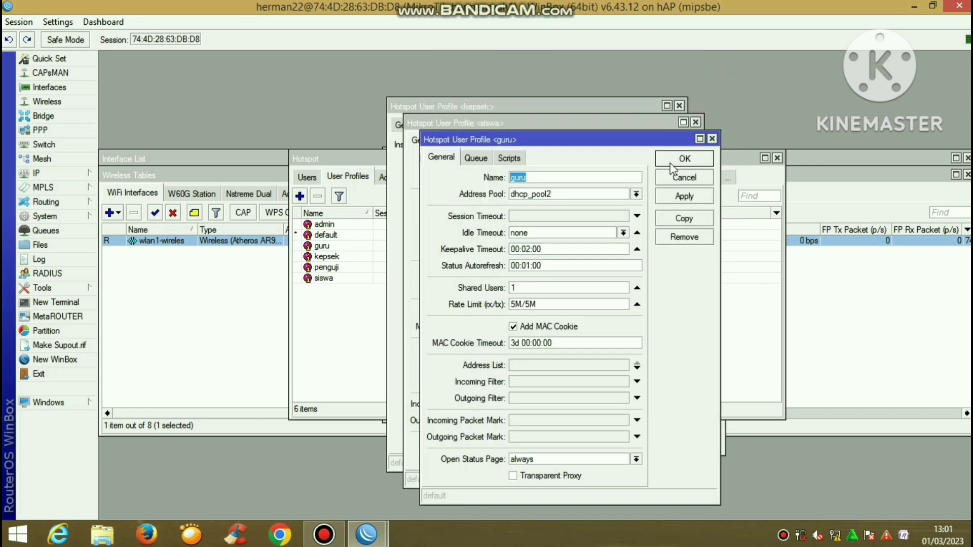
{"action": "left_click", "coordinate": [683, 157]}
{"action": "left_click", "coordinate": [681, 150]}
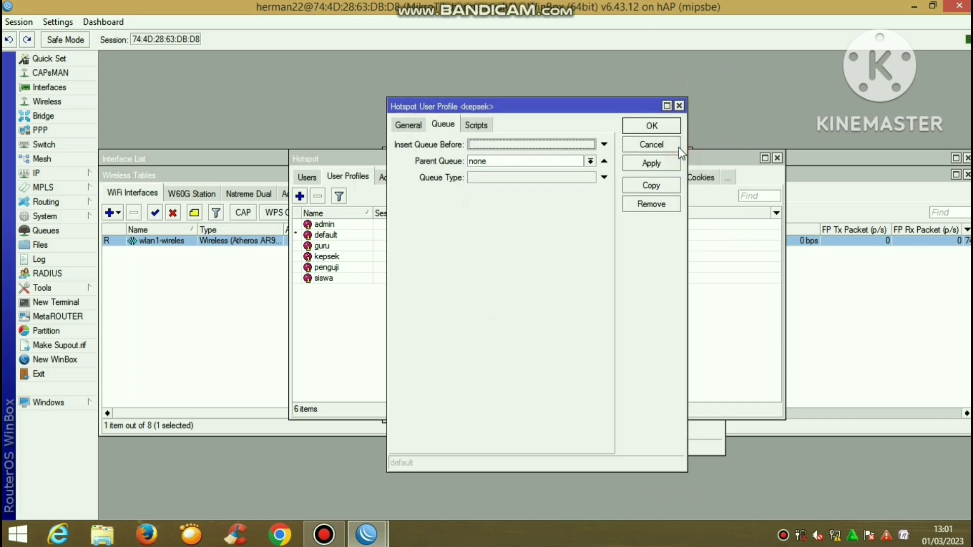
{"action": "left_click", "coordinate": [658, 129]}
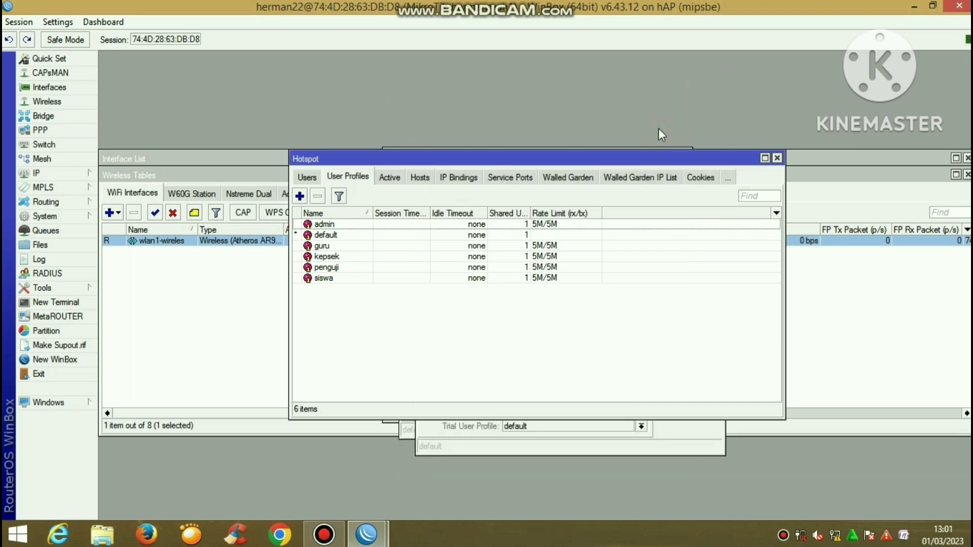
Add hotspot user kepsek on server hotspot1 with its password
{"action": "left_click", "coordinate": [307, 177]}
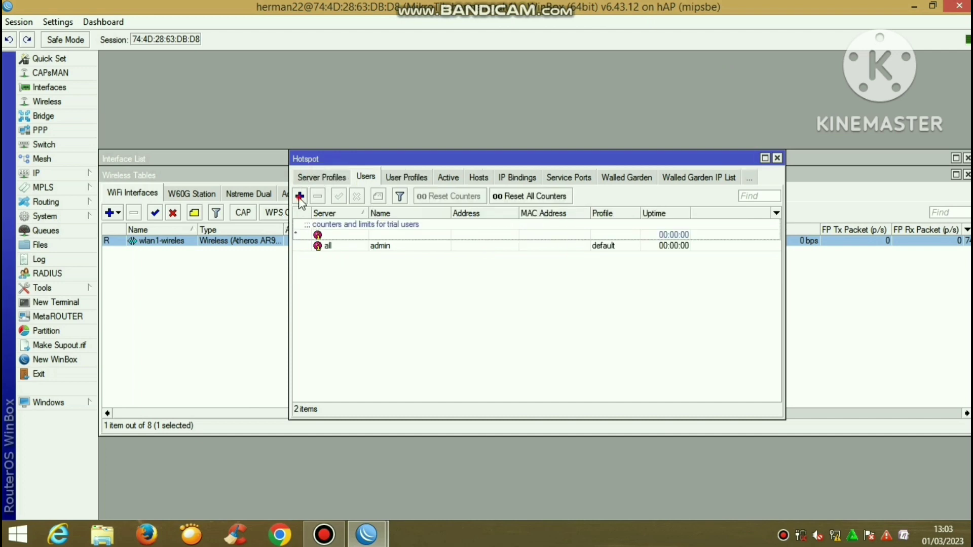
{"action": "left_click", "coordinate": [299, 196]}
{"action": "left_click", "coordinate": [510, 227]}
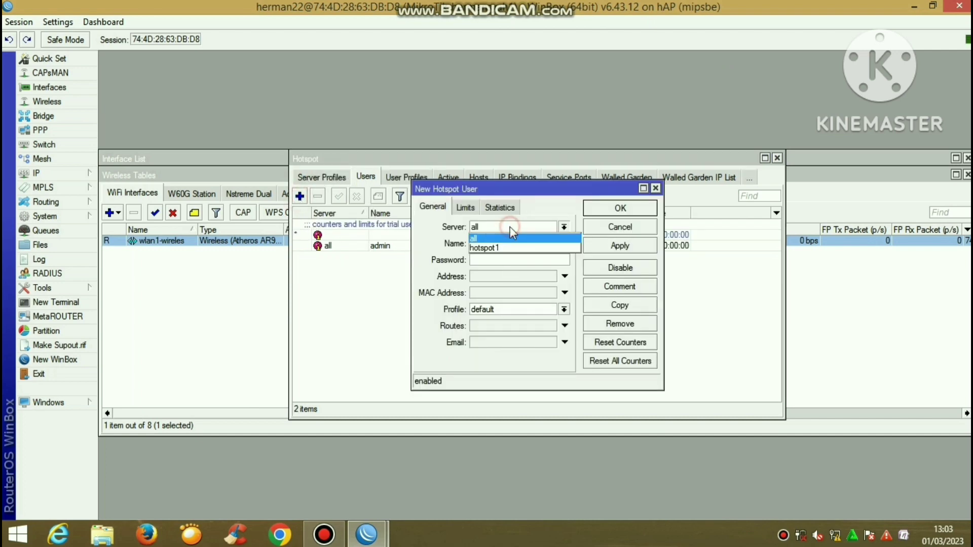
{"action": "left_click", "coordinate": [512, 248]}
{"action": "left_click", "coordinate": [509, 244]}
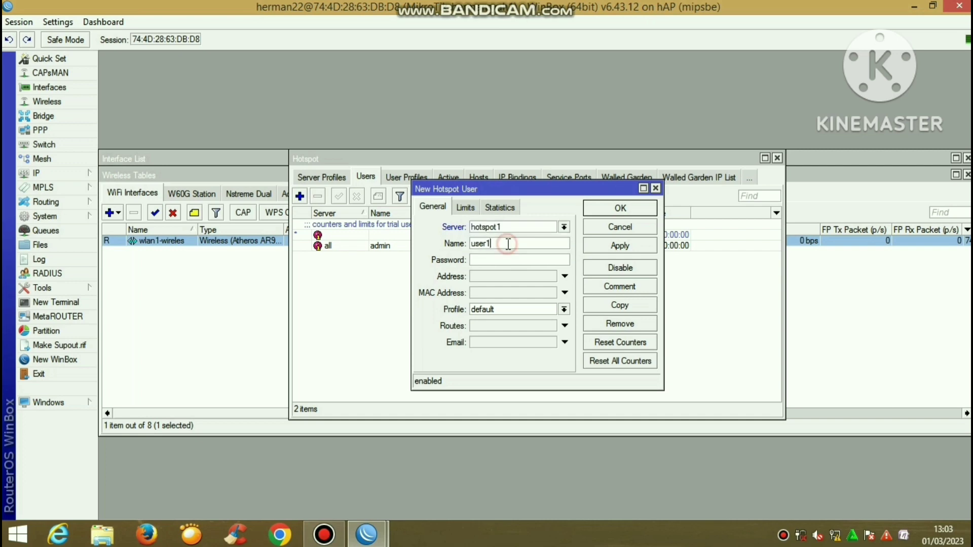
{"action": "key", "text": "BackSpace"}
{"action": "key", "text": "BackSpace"}
{"action": "key", "text": "BackSpace"}
{"action": "key", "text": "BackSpace"}
{"action": "type", "text": "kepsek"}
{"action": "left_click", "coordinate": [483, 259]}
{"action": "type", "text": "*"}
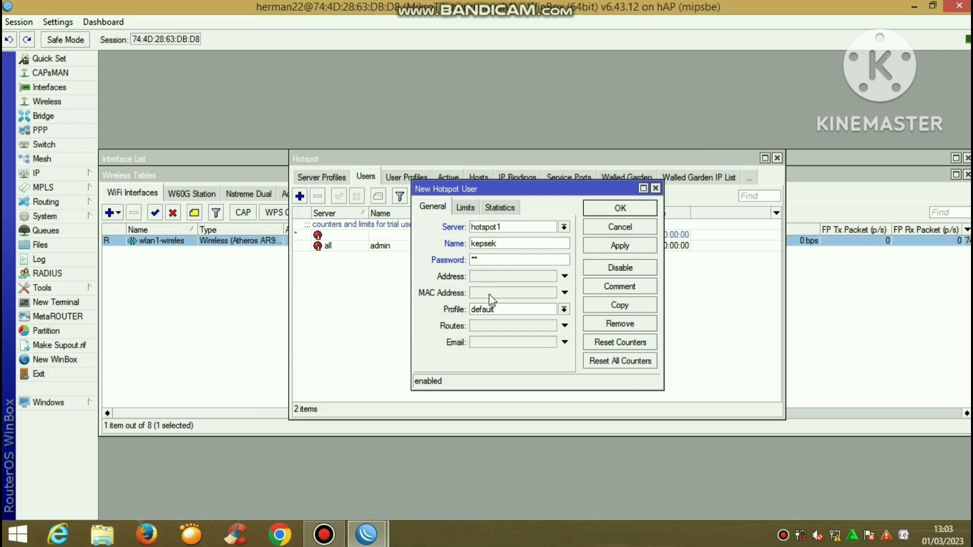
{"action": "left_click", "coordinate": [495, 310]}
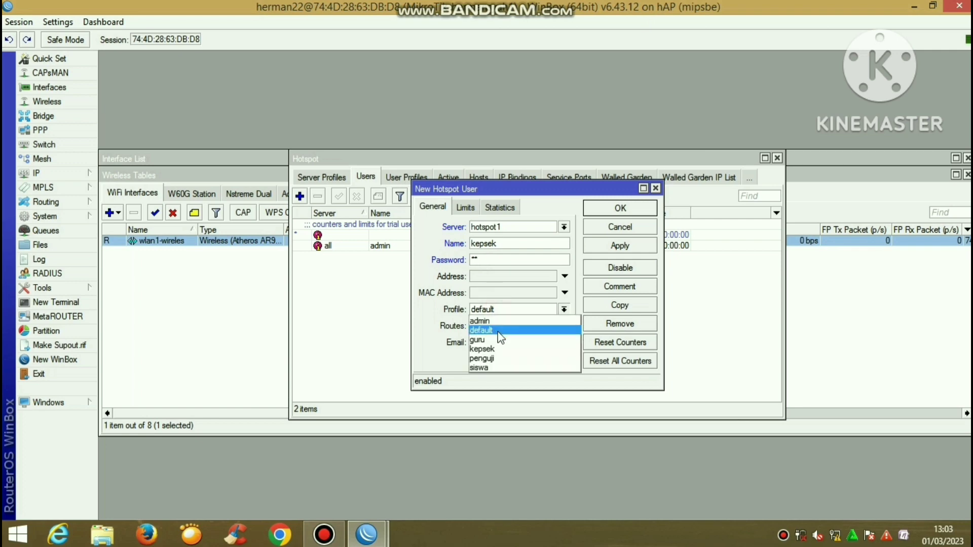
{"action": "left_click", "coordinate": [501, 347]}
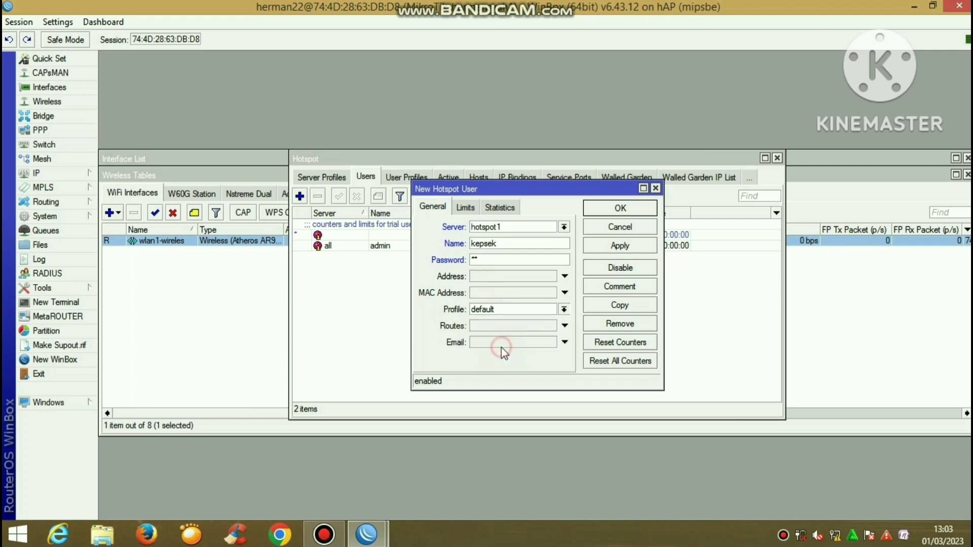
{"action": "left_click", "coordinate": [624, 246]}
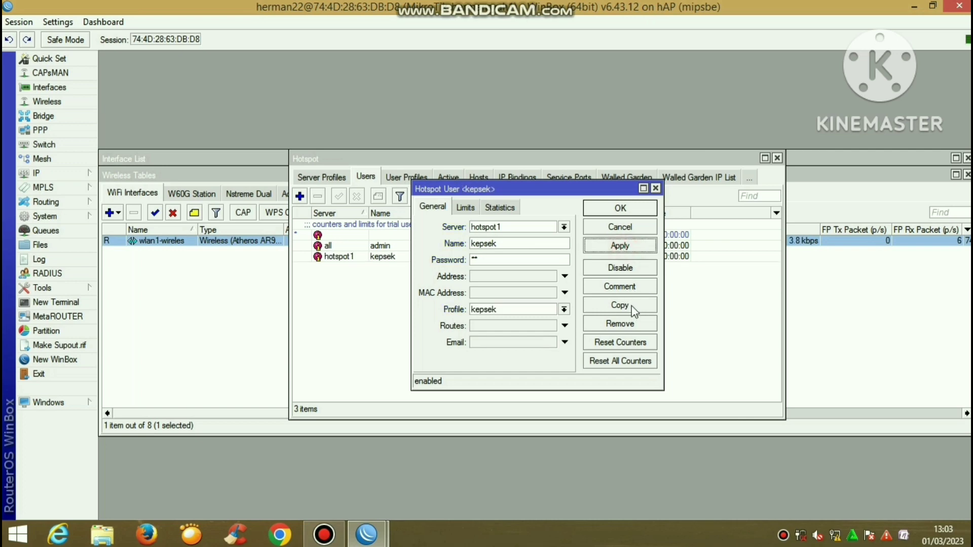
Copy it into a new user siswa assigned the siswa profile
{"action": "left_click", "coordinate": [634, 307]}
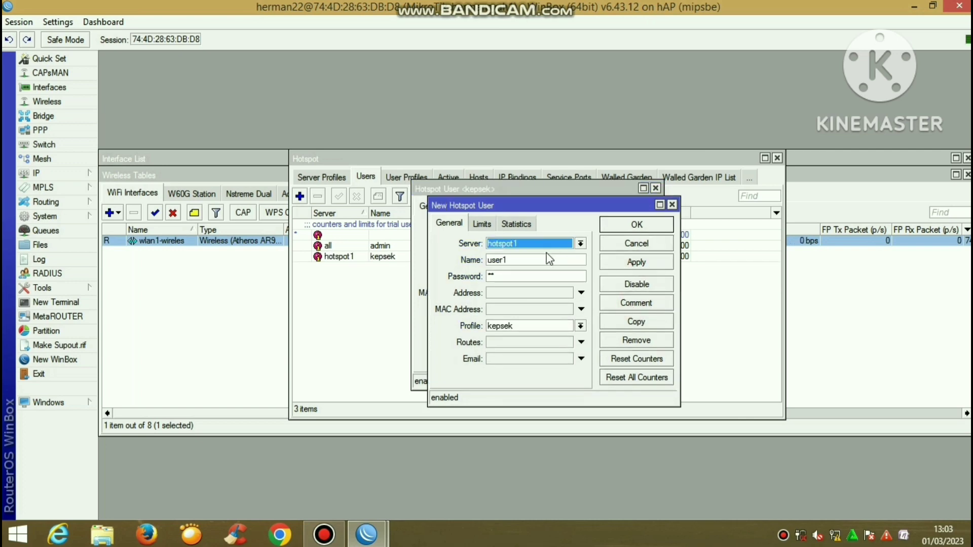
{"action": "left_click", "coordinate": [547, 259]}
{"action": "key", "text": "BackSpace"}
{"action": "key", "text": "BackSpace"}
{"action": "key", "text": "BackSpace"}
{"action": "key", "text": "BackSpace"}
{"action": "key", "text": "BackSpace"}
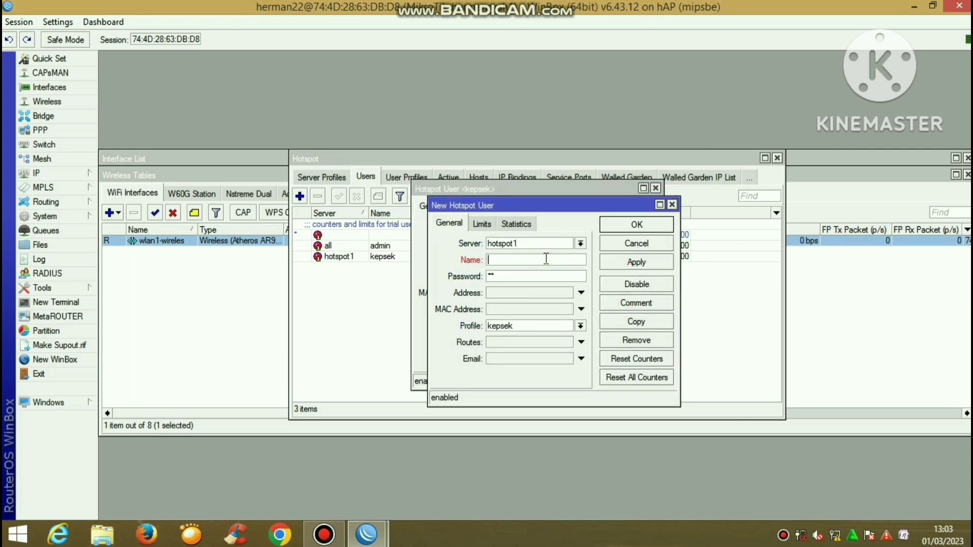
{"action": "type", "text": "siswa"}
{"action": "left_click", "coordinate": [520, 325]}
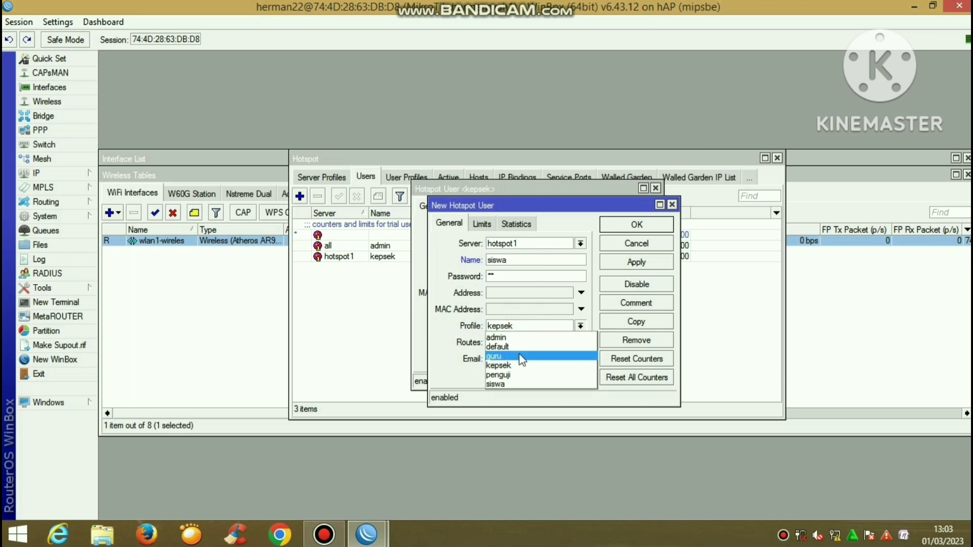
{"action": "left_click", "coordinate": [522, 385]}
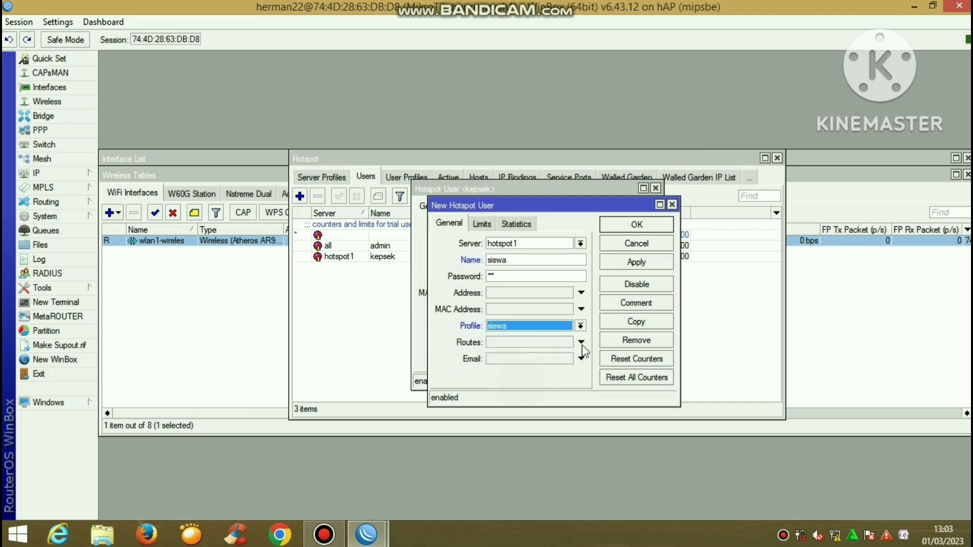
{"action": "left_click", "coordinate": [658, 263]}
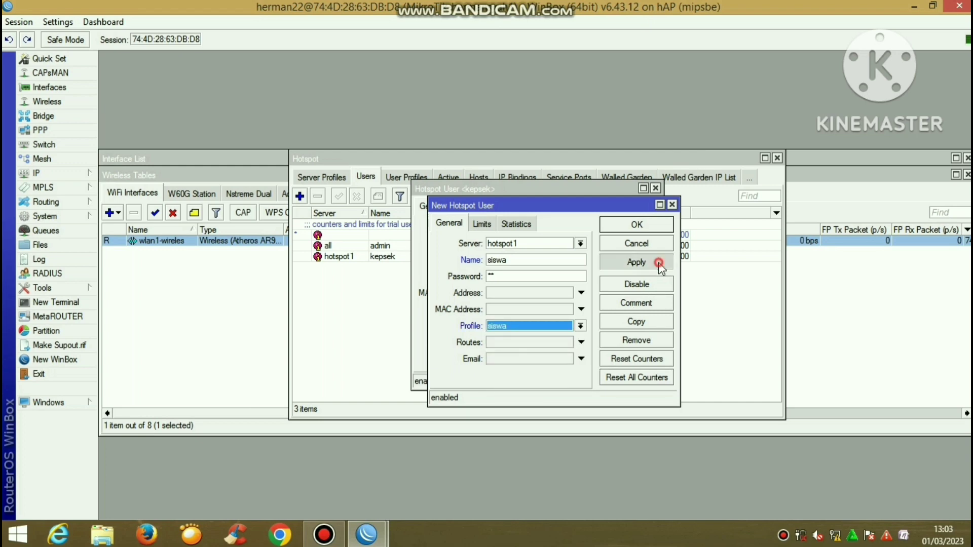
Copy again into user guru with the guru profile
{"action": "left_click", "coordinate": [651, 322]}
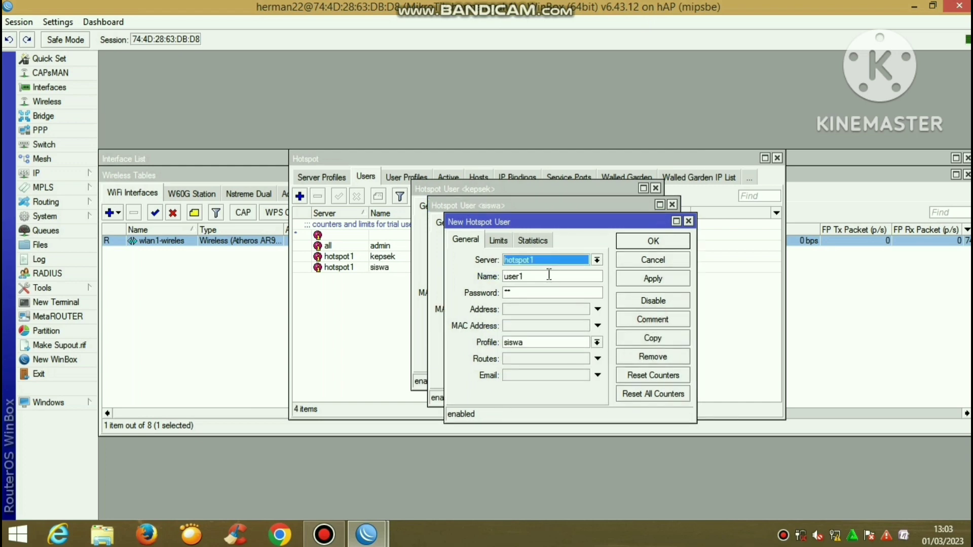
{"action": "left_click", "coordinate": [549, 275]}
{"action": "key", "text": "BackSpace"}
{"action": "key", "text": "BackSpace"}
{"action": "key", "text": "BackSpace"}
{"action": "key", "text": "BackSpace"}
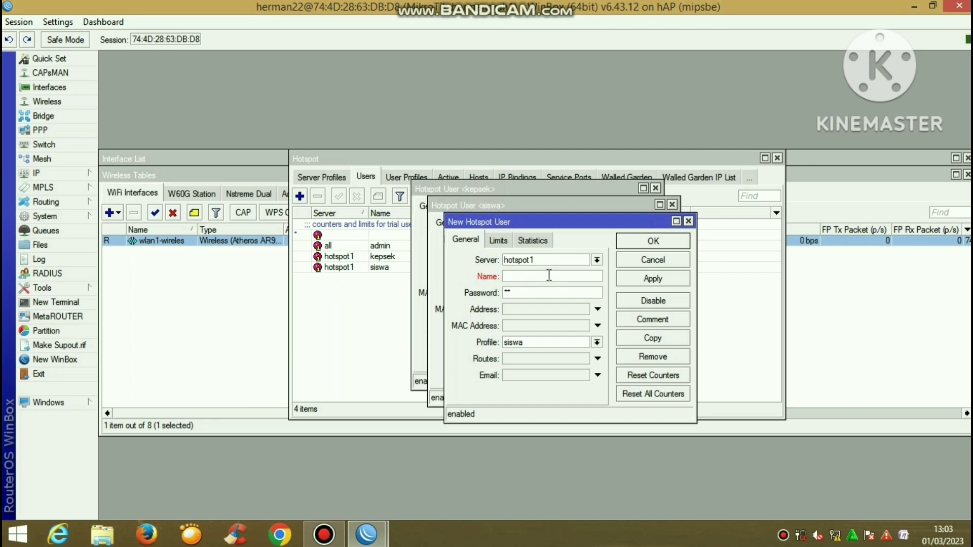
{"action": "type", "text": "guru"}
{"action": "left_click", "coordinate": [532, 342]}
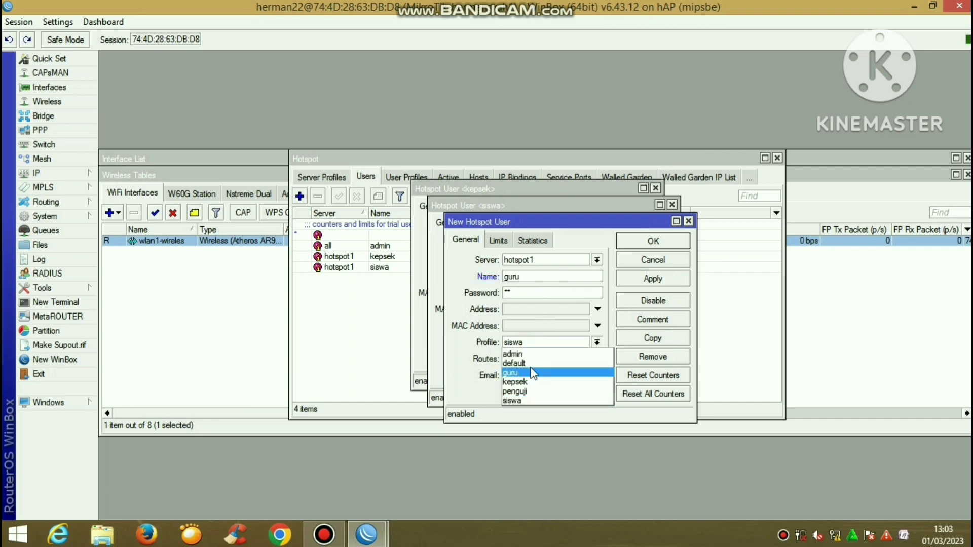
{"action": "left_click", "coordinate": [534, 374]}
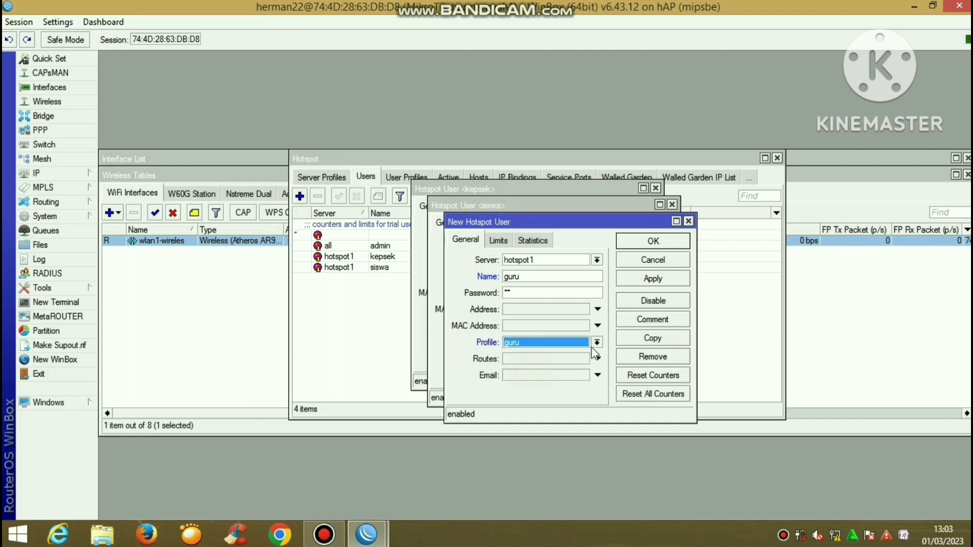
{"action": "left_click", "coordinate": [652, 281]}
Create user penguji with the penguji profile from a copy
{"action": "left_click", "coordinate": [661, 339]}
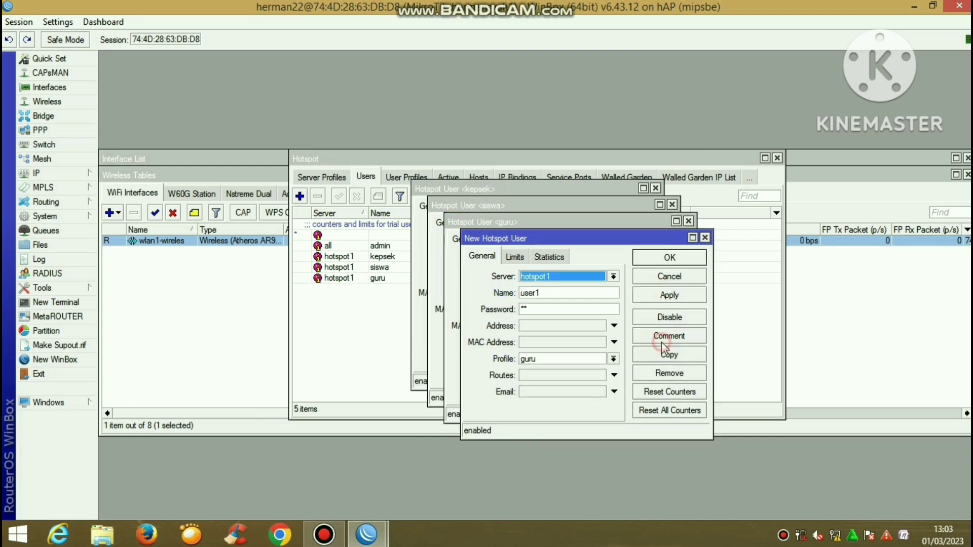
{"action": "left_click", "coordinate": [546, 293]}
{"action": "key", "text": "BackSpace"}
{"action": "key", "text": "BackSpace"}
{"action": "key", "text": "BackSpace"}
{"action": "key", "text": "BackSpace"}
{"action": "key", "text": "BackSpace"}
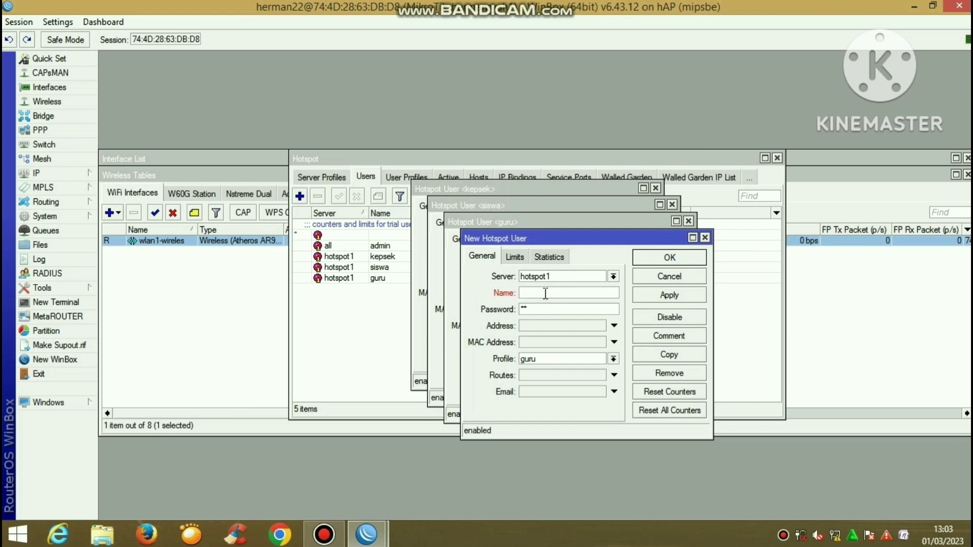
{"action": "type", "text": "penguji"}
{"action": "left_click", "coordinate": [531, 359]}
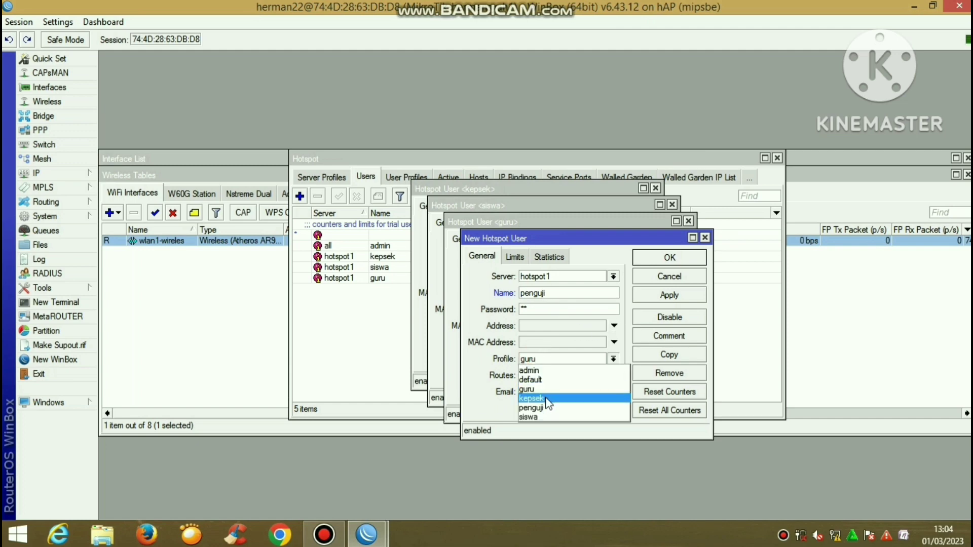
{"action": "left_click", "coordinate": [549, 410]}
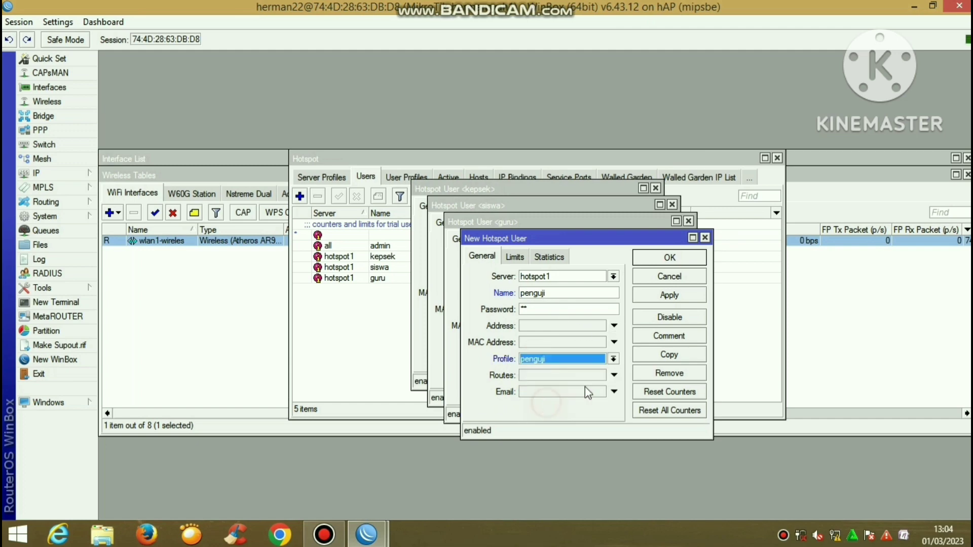
{"action": "left_click", "coordinate": [673, 298]}
Close the four user dialogs and the Hotspot window
{"action": "left_click", "coordinate": [670, 258]}
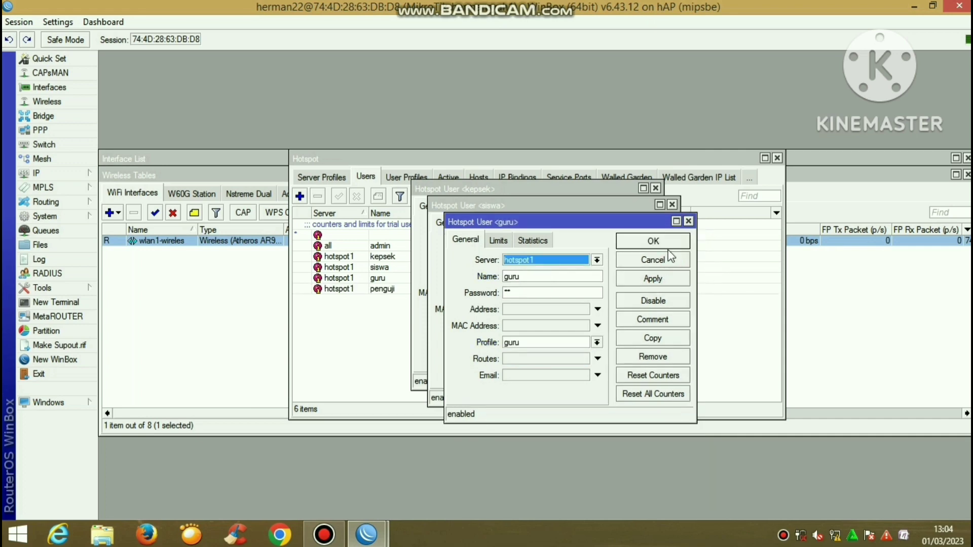
{"action": "left_click", "coordinate": [665, 247]}
{"action": "left_click", "coordinate": [652, 229]}
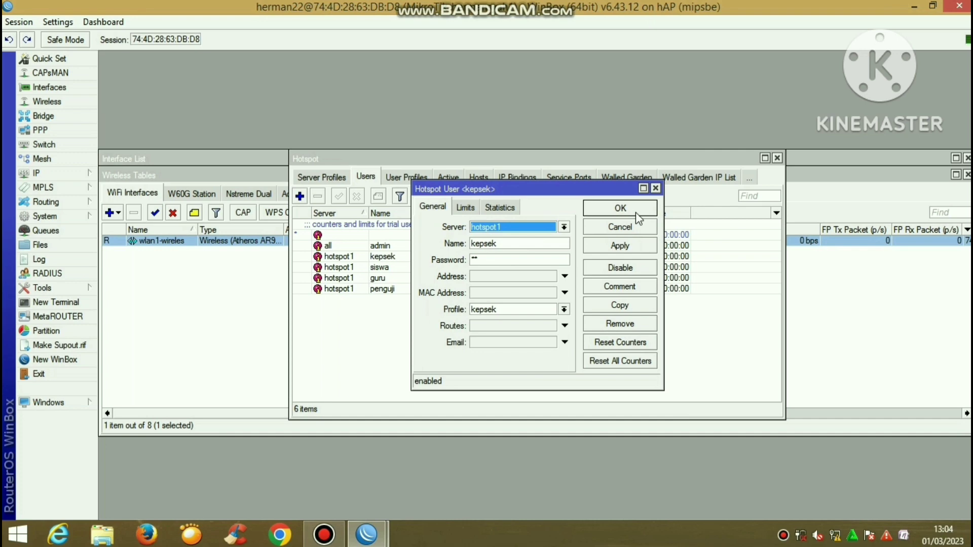
{"action": "left_click", "coordinate": [638, 217]}
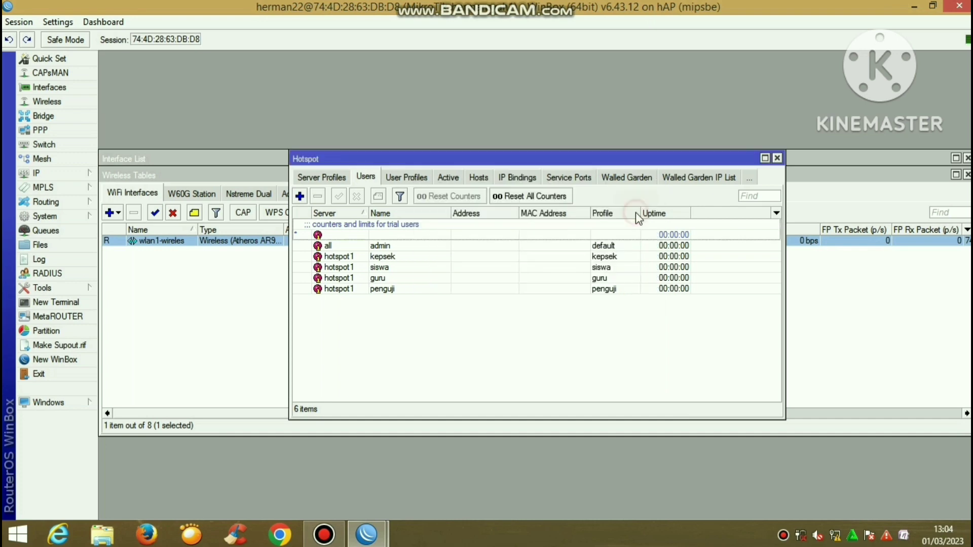
{"action": "left_click", "coordinate": [777, 158]}
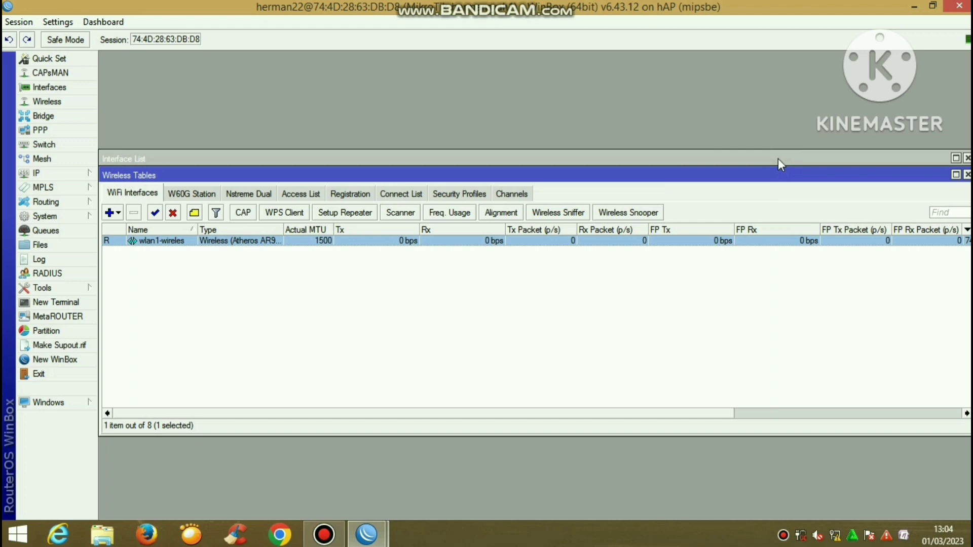
Connect the laptop to the UKK_11 hotspot Wi-Fi network from the Windows Networks panel
{"action": "left_click", "coordinate": [835, 536]}
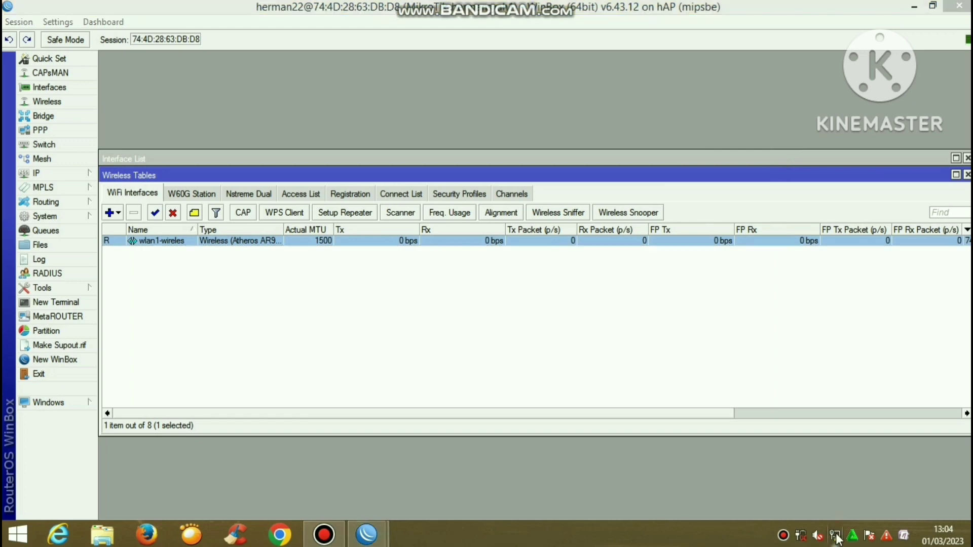
{"action": "left_click", "coordinate": [832, 365]}
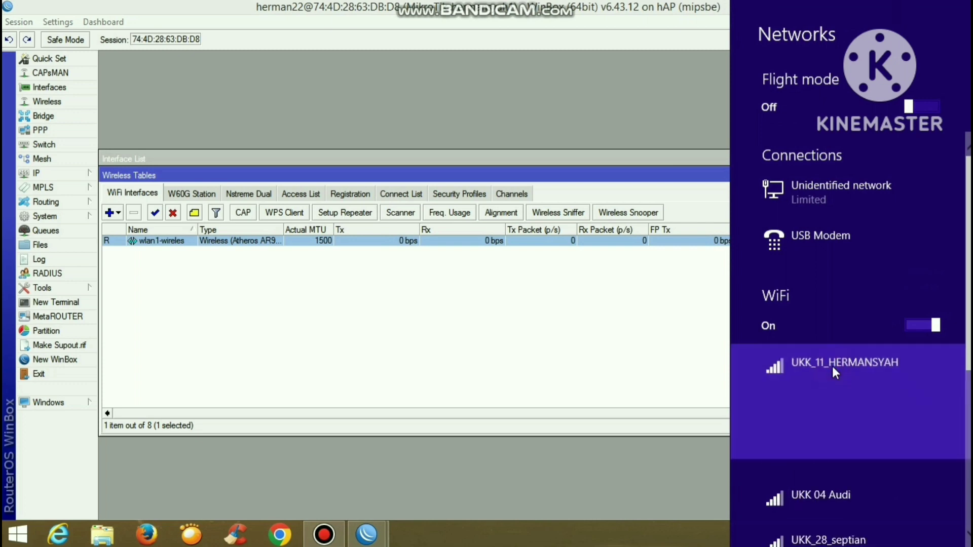
{"action": "left_click", "coordinate": [906, 458]}
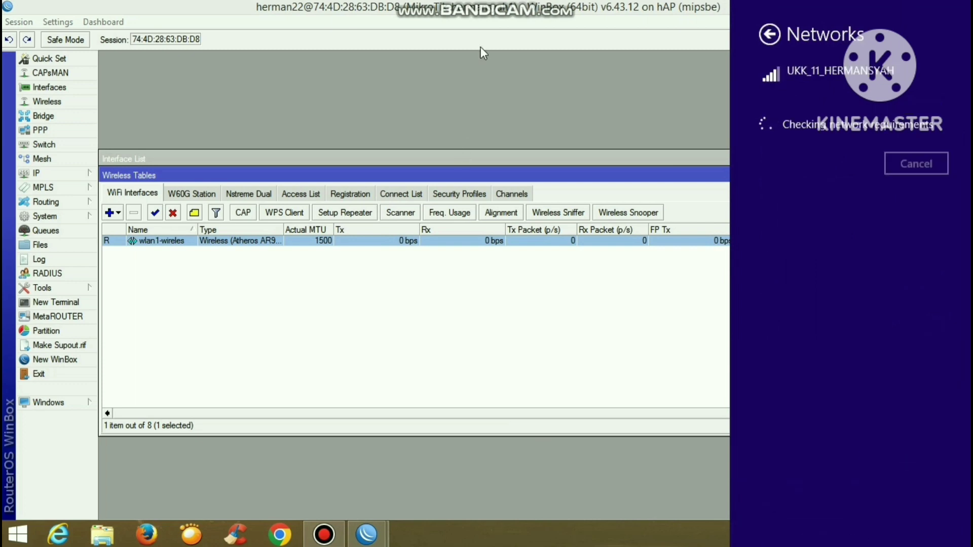
{"action": "mouse_move", "coordinate": [488, 3]}
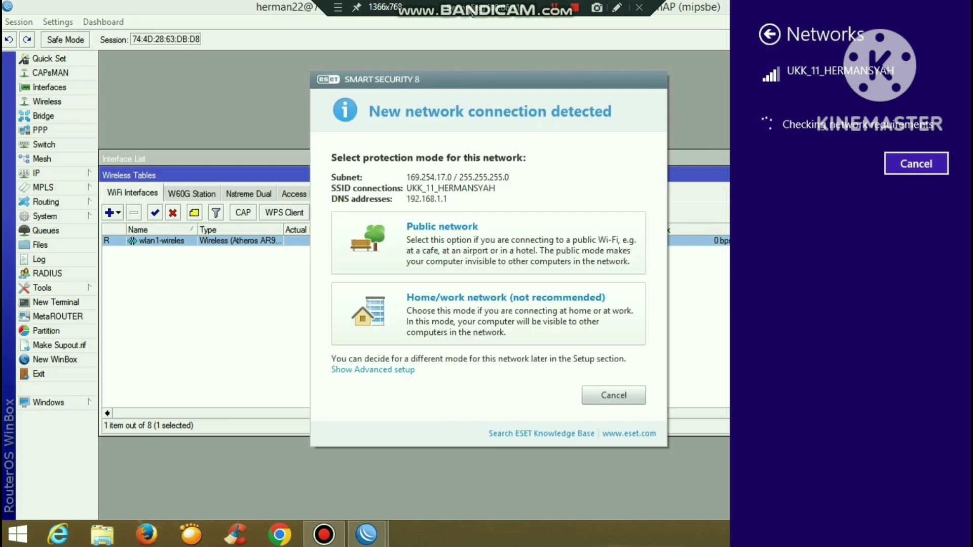
{"action": "left_click", "coordinate": [625, 406]}
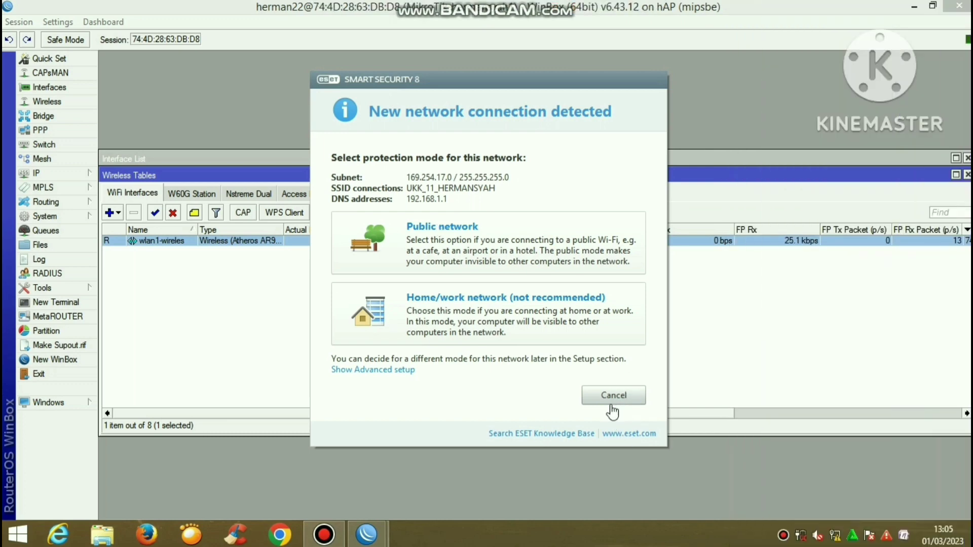
Log into the hotspot portal as user kepsek with its password, then return to WinBox
{"action": "left_click", "coordinate": [613, 400]}
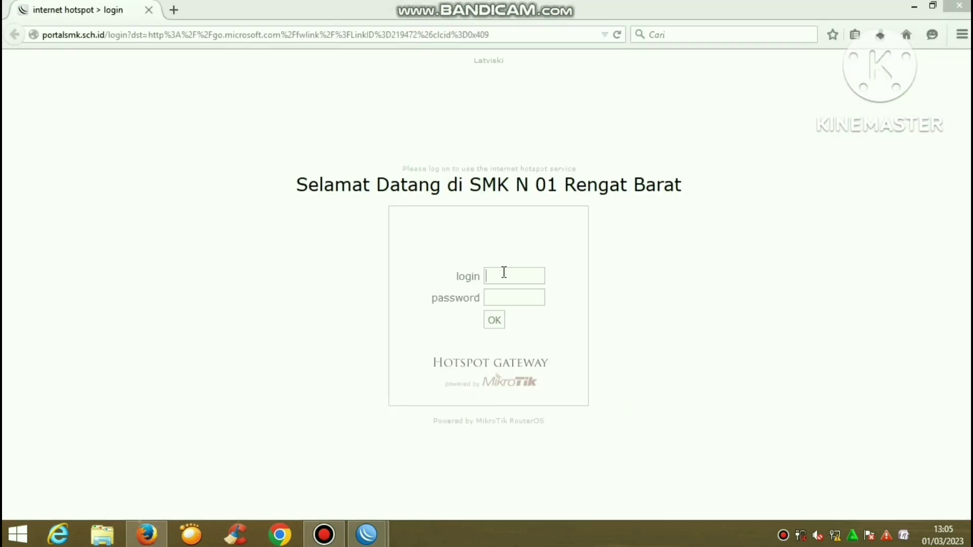
{"action": "left_click", "coordinate": [504, 273]}
{"action": "type", "text": "kepsek"}
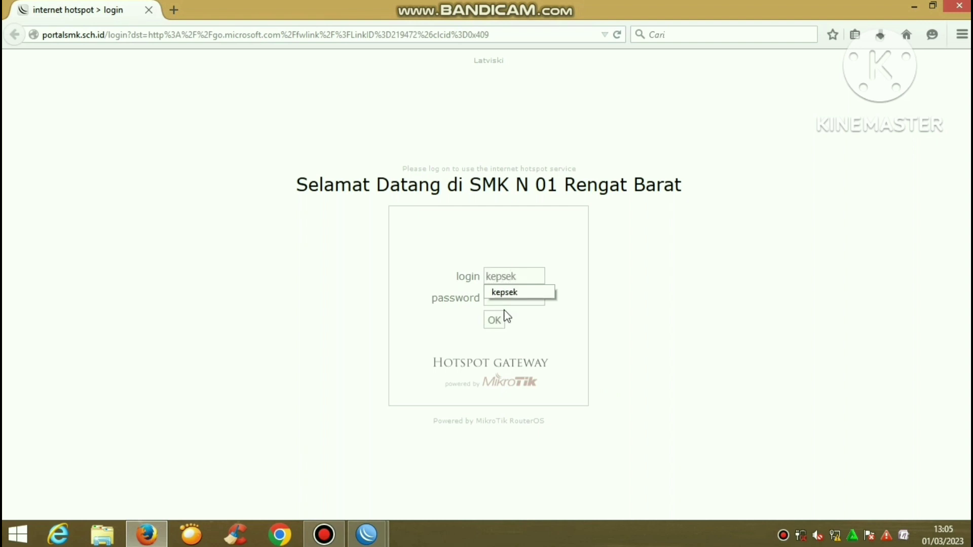
{"action": "left_click", "coordinate": [562, 322]}
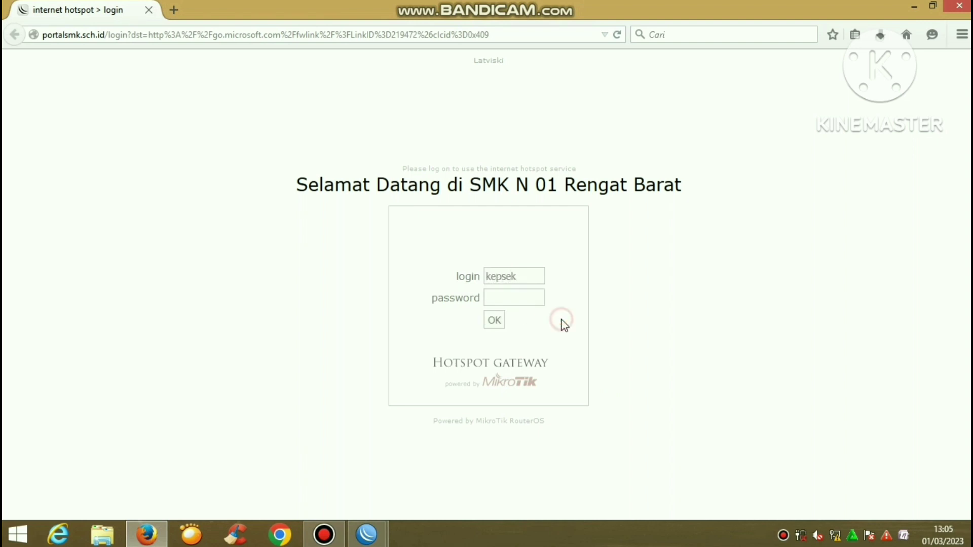
{"action": "left_click", "coordinate": [525, 299]}
{"action": "type", "text": "••"}
{"action": "left_click", "coordinate": [497, 325]}
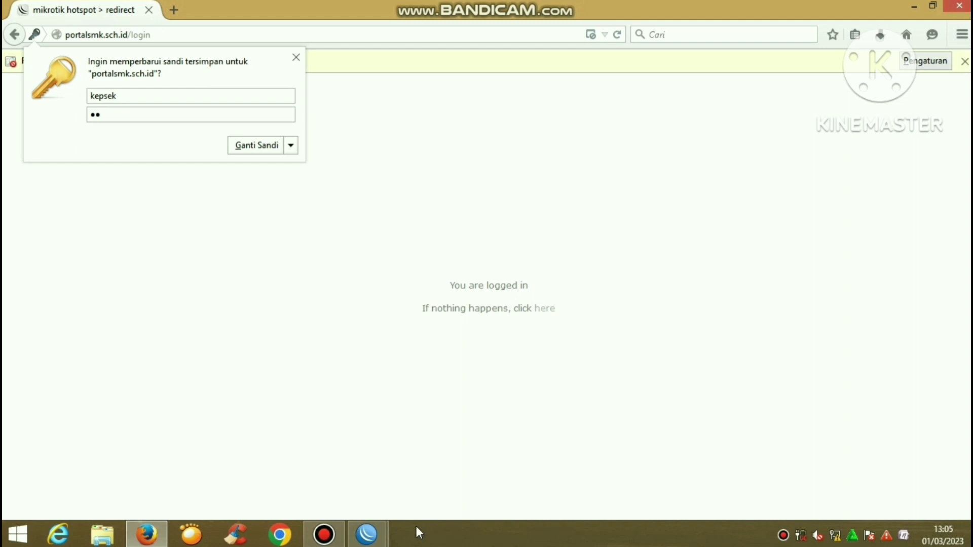
{"action": "left_click", "coordinate": [366, 535]}
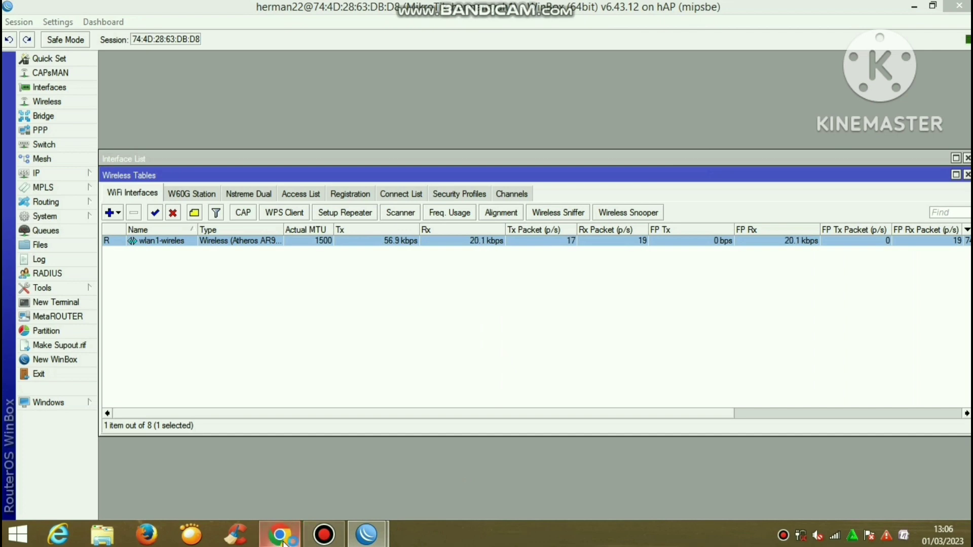
{"action": "left_click", "coordinate": [836, 536]}
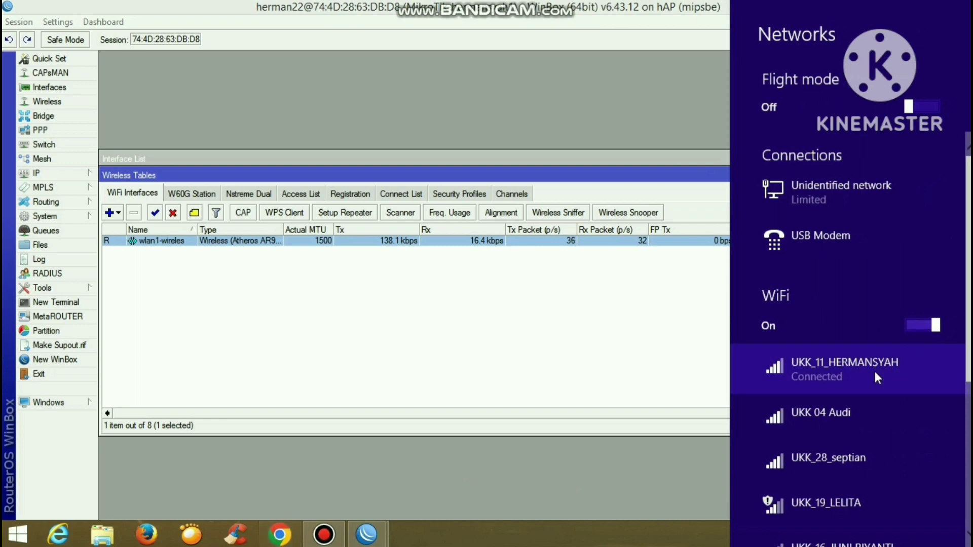
{"action": "left_click", "coordinate": [514, 451]}
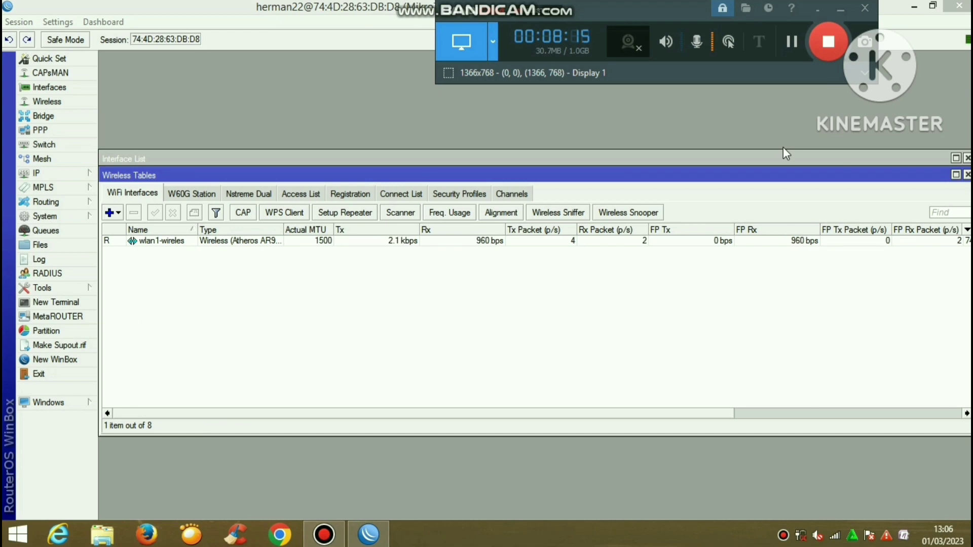
Add a firewall NAT rule with out interface ether1-internet
{"action": "left_click", "coordinate": [78, 174]}
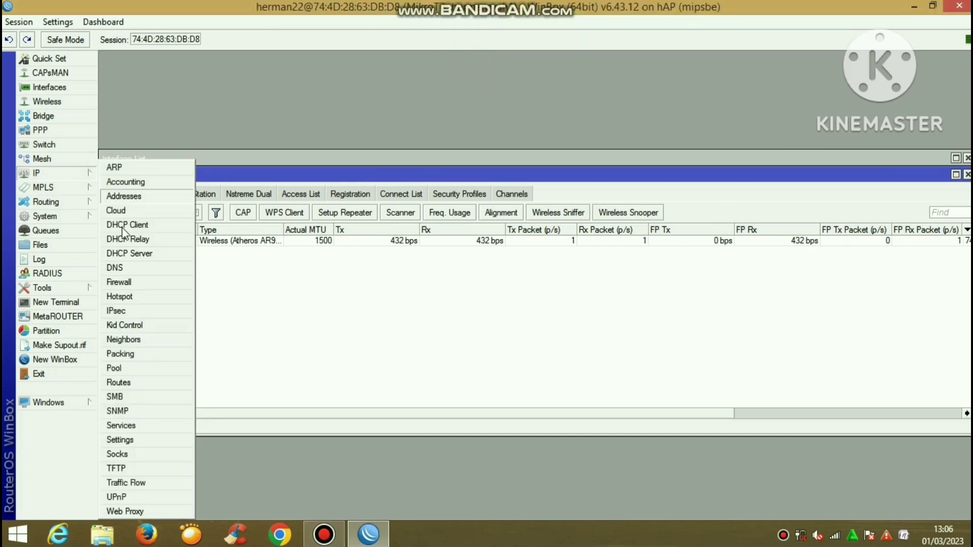
{"action": "left_click", "coordinate": [138, 283]}
{"action": "left_click", "coordinate": [327, 180]}
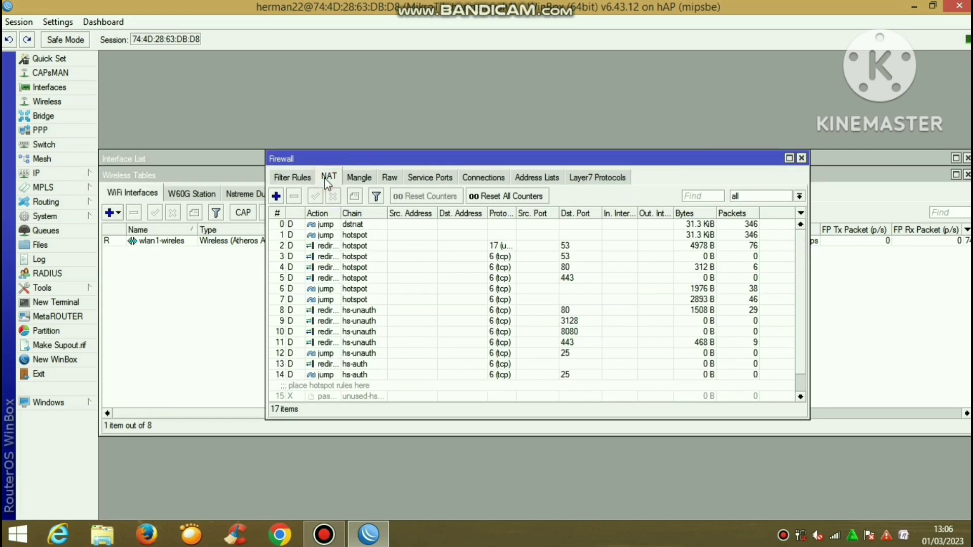
{"action": "left_click", "coordinate": [276, 197]}
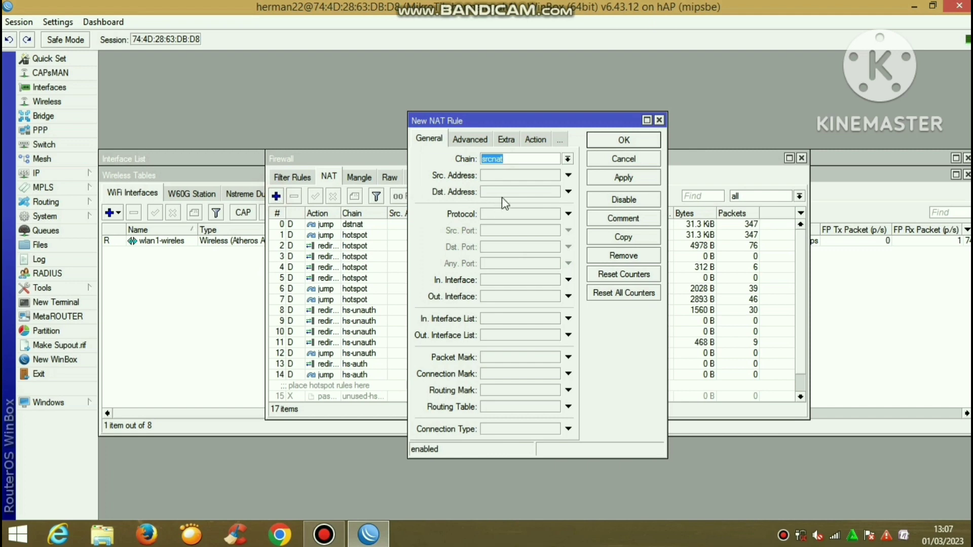
{"action": "left_click", "coordinate": [495, 298]}
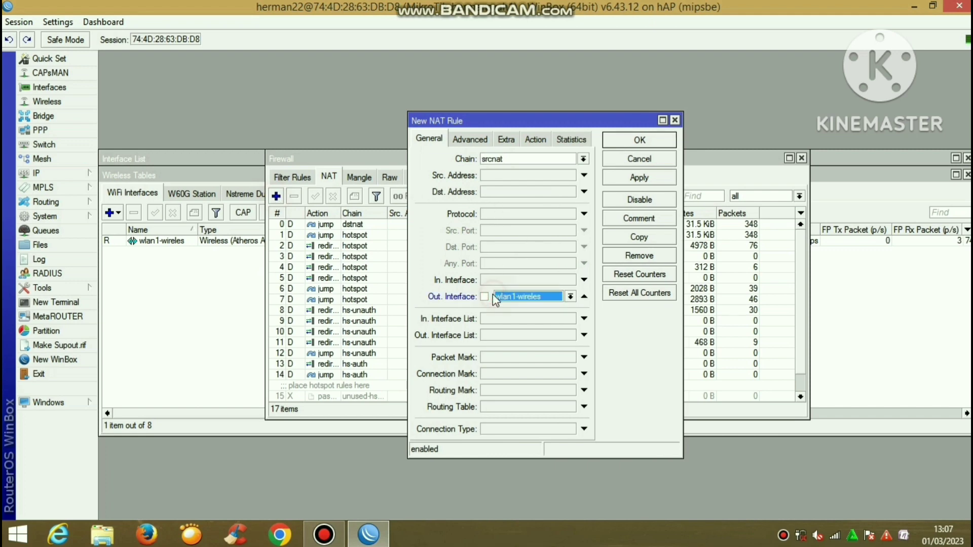
{"action": "left_click", "coordinate": [537, 296]}
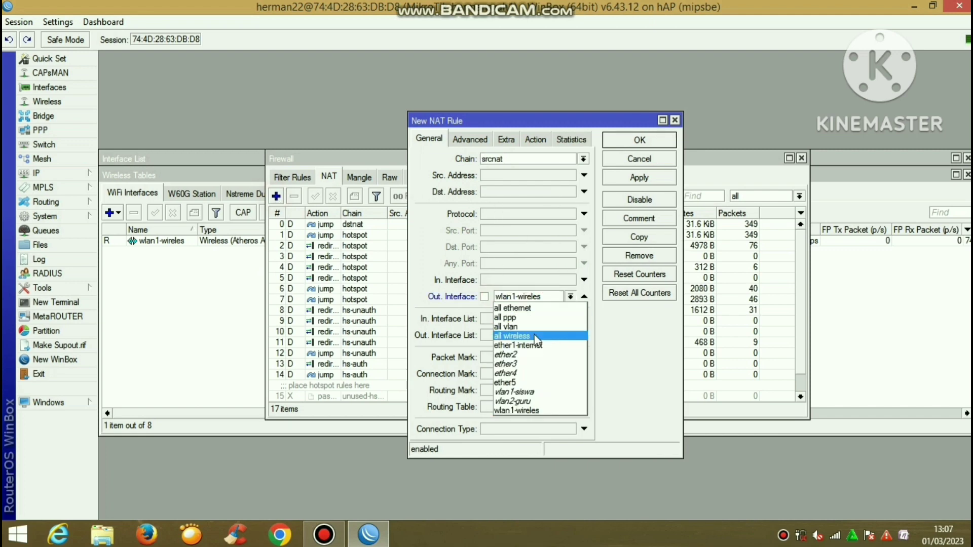
{"action": "left_click", "coordinate": [536, 346]}
{"action": "left_click", "coordinate": [639, 177]}
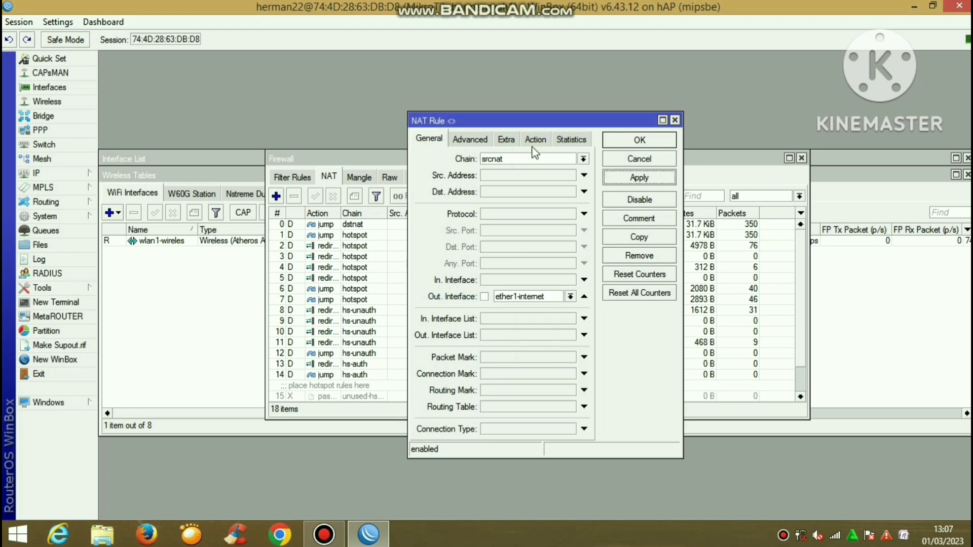
Set the rule's action to masquerade, save it, and close Firewall
{"action": "left_click", "coordinate": [532, 143]}
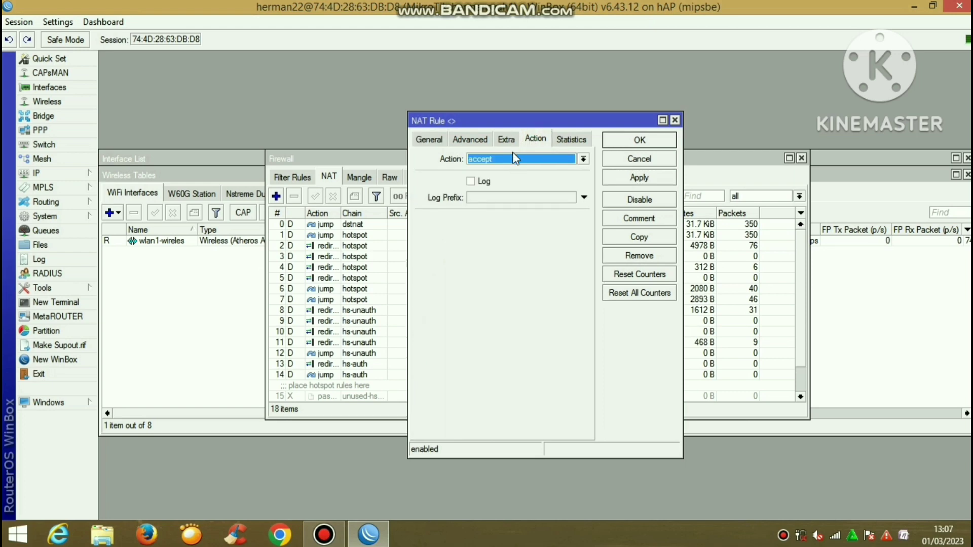
{"action": "left_click", "coordinate": [513, 158]}
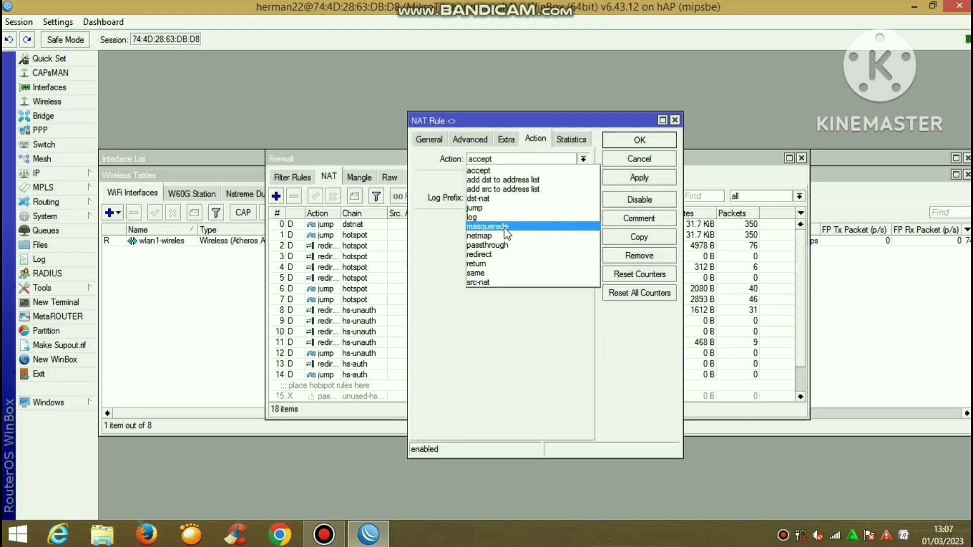
{"action": "left_click", "coordinate": [505, 228]}
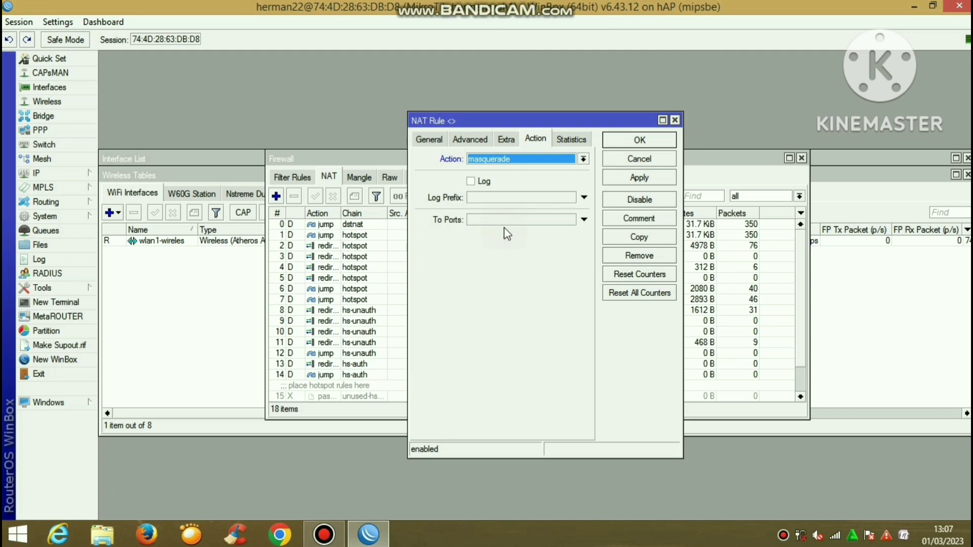
{"action": "left_click", "coordinate": [637, 181]}
{"action": "left_click", "coordinate": [649, 142]}
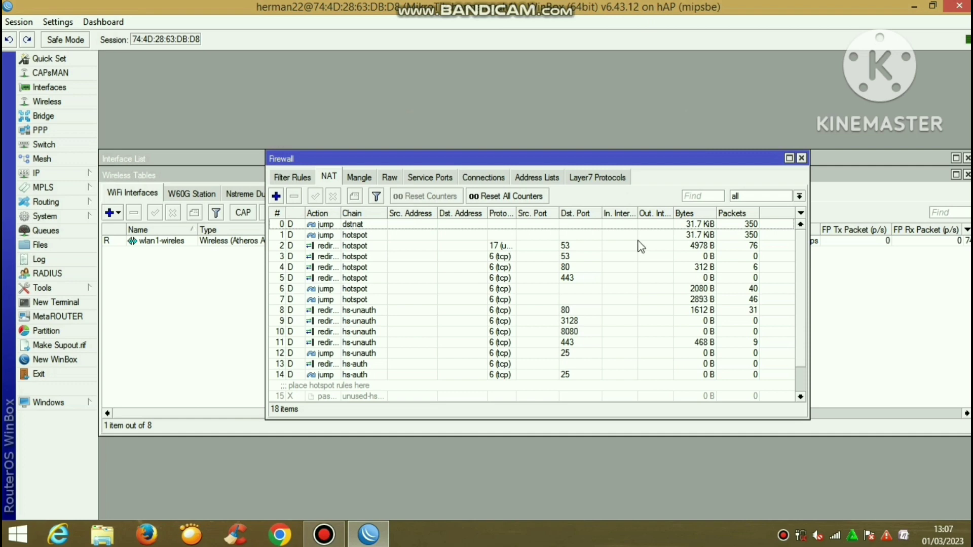
{"action": "left_click", "coordinate": [801, 158]}
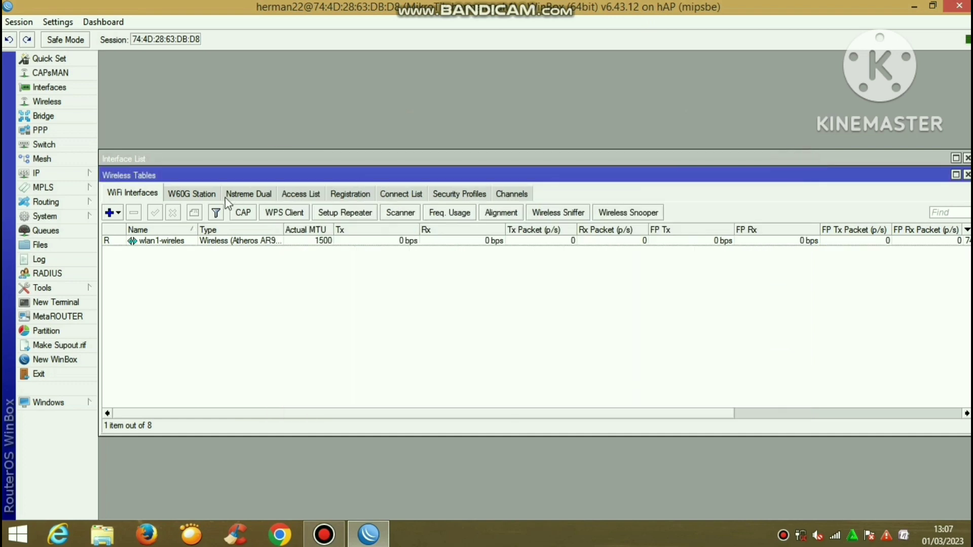
Delete the dynamic 0.0.0.0/0 default route in IP > Routes
{"action": "left_click", "coordinate": [75, 174]}
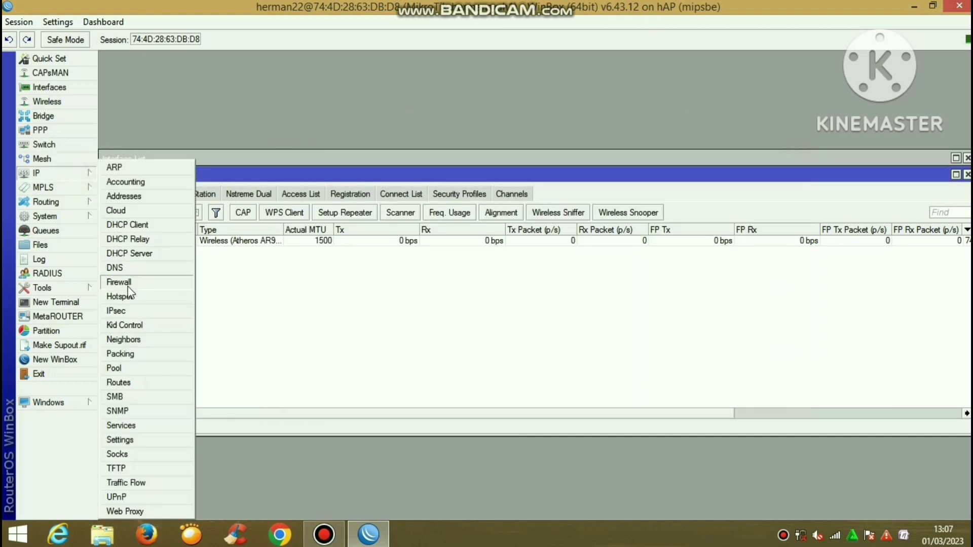
{"action": "left_click", "coordinate": [142, 383]}
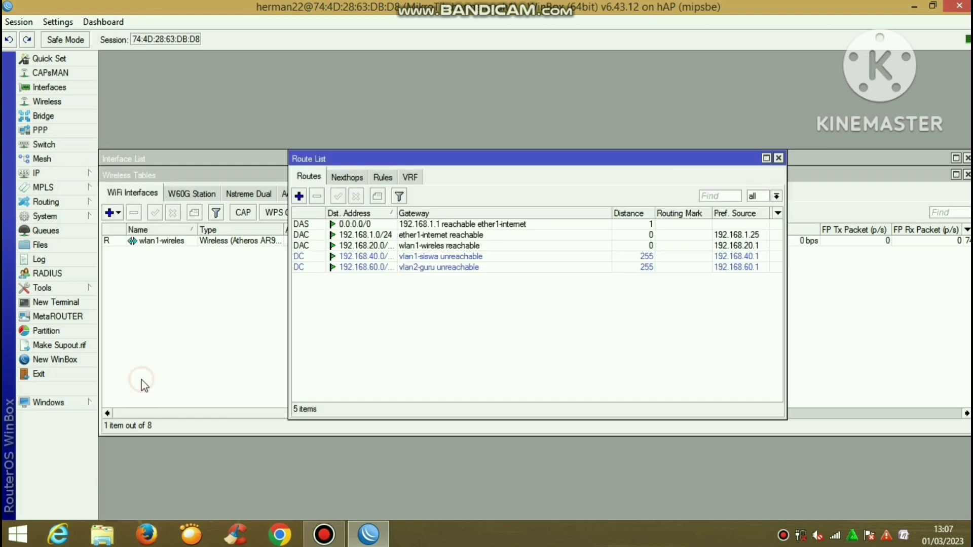
{"action": "left_click", "coordinate": [335, 225]}
{"action": "left_click", "coordinate": [317, 197]}
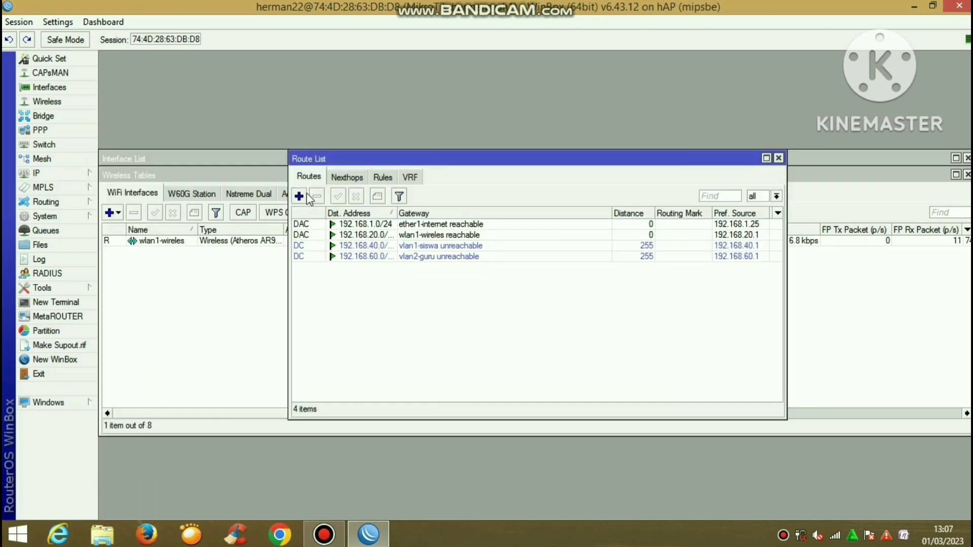
Add a static default route via gateway 192.168.1.1 and close the Route List
{"action": "left_click", "coordinate": [299, 196]}
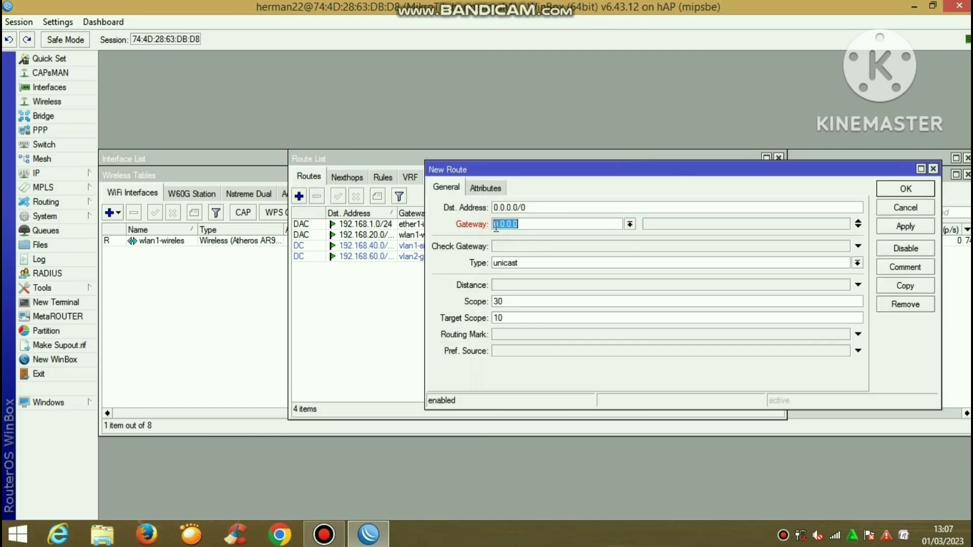
{"action": "type", "text": "192.168.1.1"}
{"action": "left_click", "coordinate": [906, 227]}
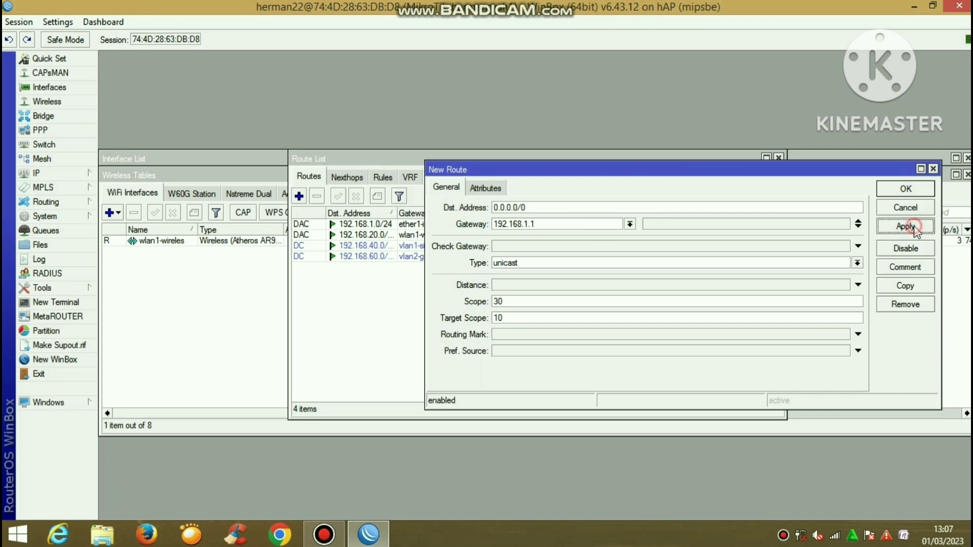
{"action": "left_click", "coordinate": [906, 189]}
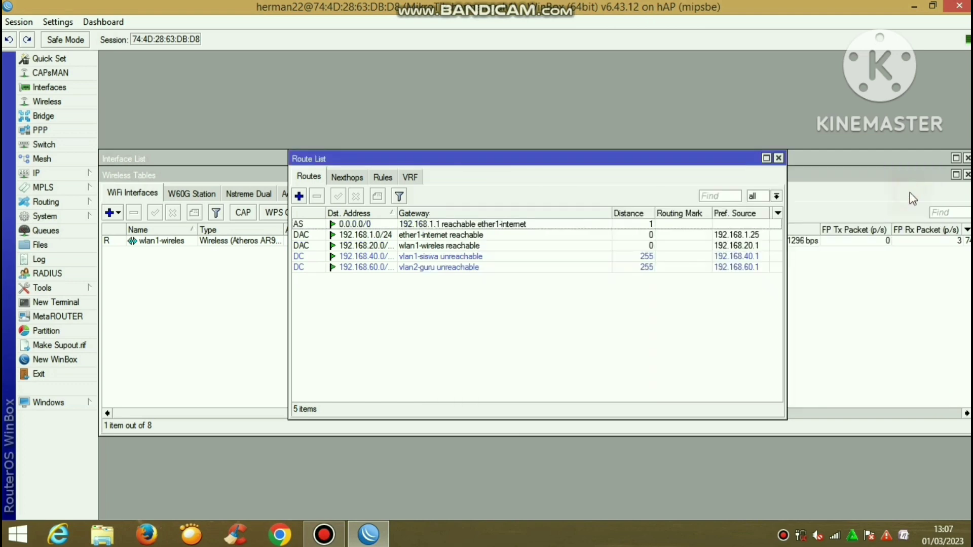
{"action": "left_click", "coordinate": [779, 157]}
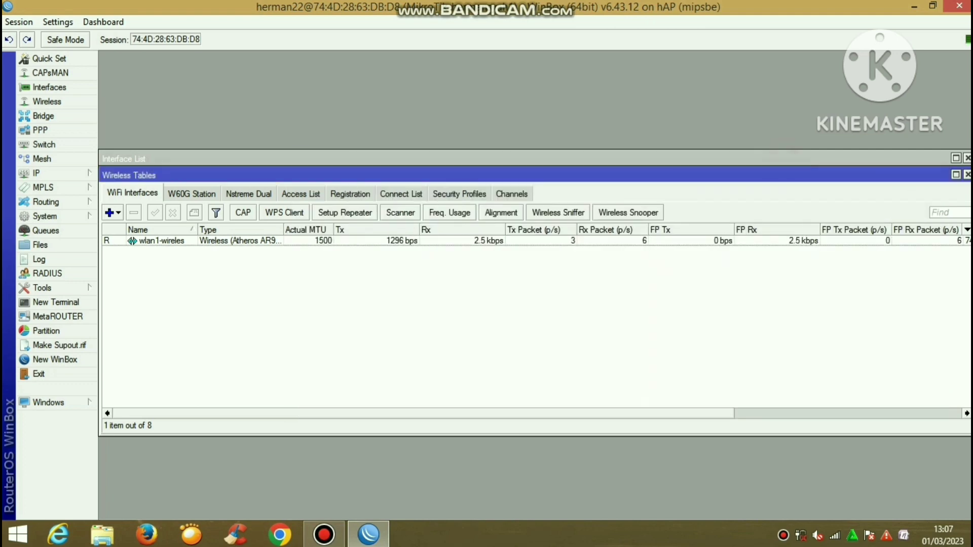
{"action": "mouse_move", "coordinate": [580, 6]}
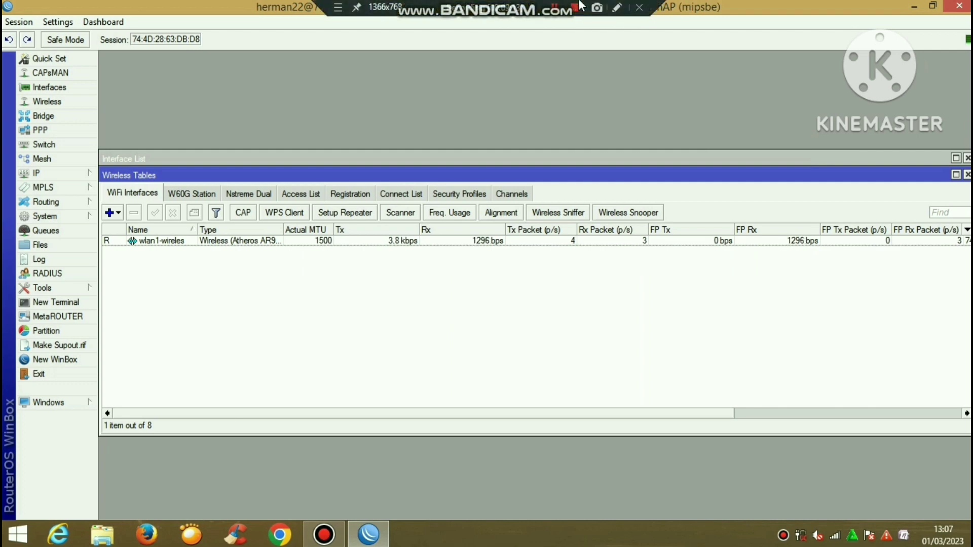
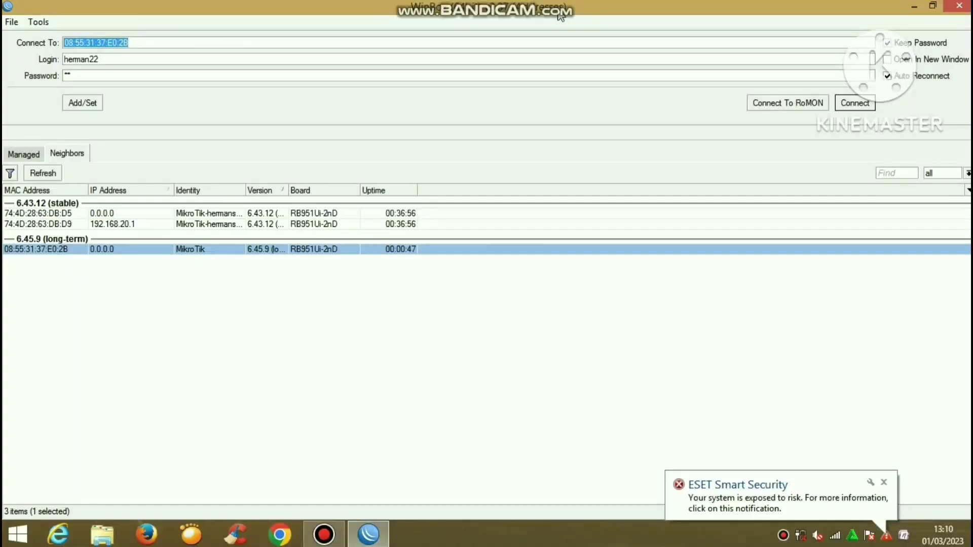
Clear the Login and Password fields to log in as admin with an empty password
{"action": "mouse_move", "coordinate": [551, 3]}
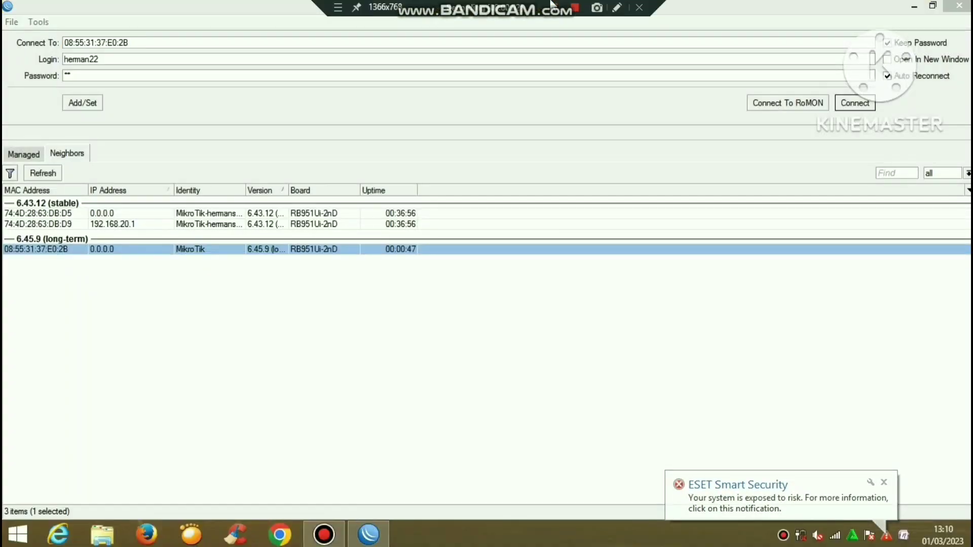
{"action": "left_click", "coordinate": [236, 98]}
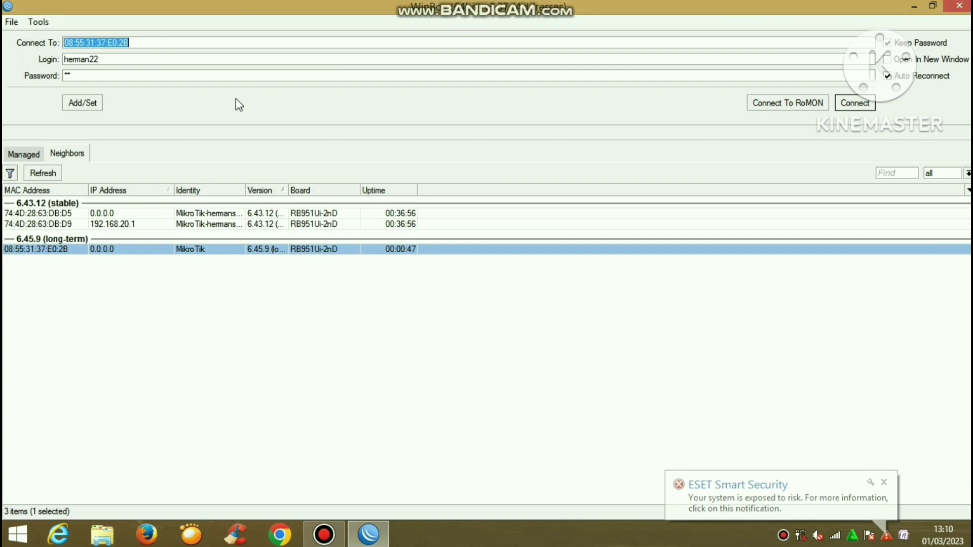
{"action": "left_click", "coordinate": [106, 59]}
{"action": "key", "text": "BackSpace"}
{"action": "key", "text": "BackSpace"}
{"action": "key", "text": "BackSpace"}
{"action": "key", "text": "BackSpace"}
{"action": "key", "text": "BackSpace"}
{"action": "key", "text": "BackSpace"}
{"action": "key", "text": "BackSpace"}
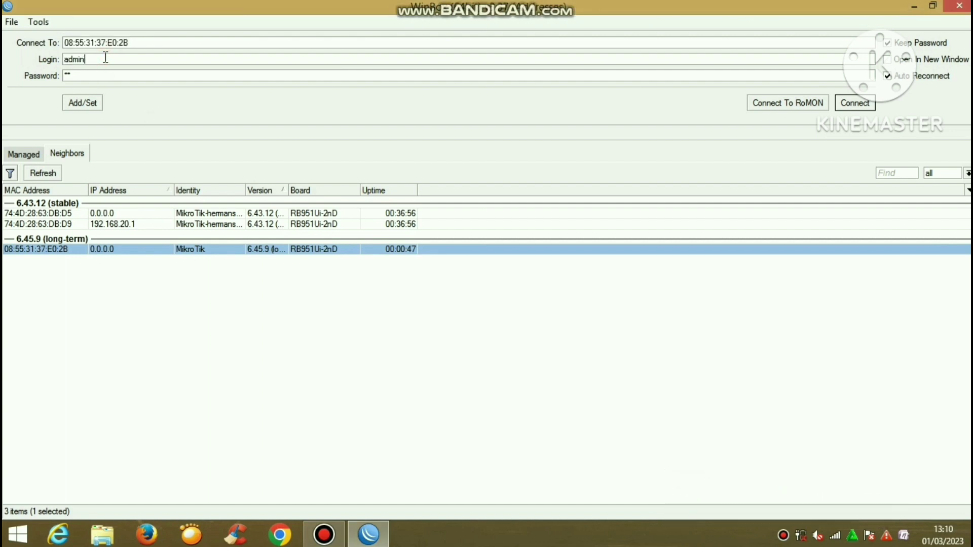
{"action": "left_click", "coordinate": [100, 73]}
{"action": "key", "text": "BackSpace"}
Connect, then reset the configuration with No Default Configuration and Do Not Backup ticked
{"action": "left_click", "coordinate": [859, 104]}
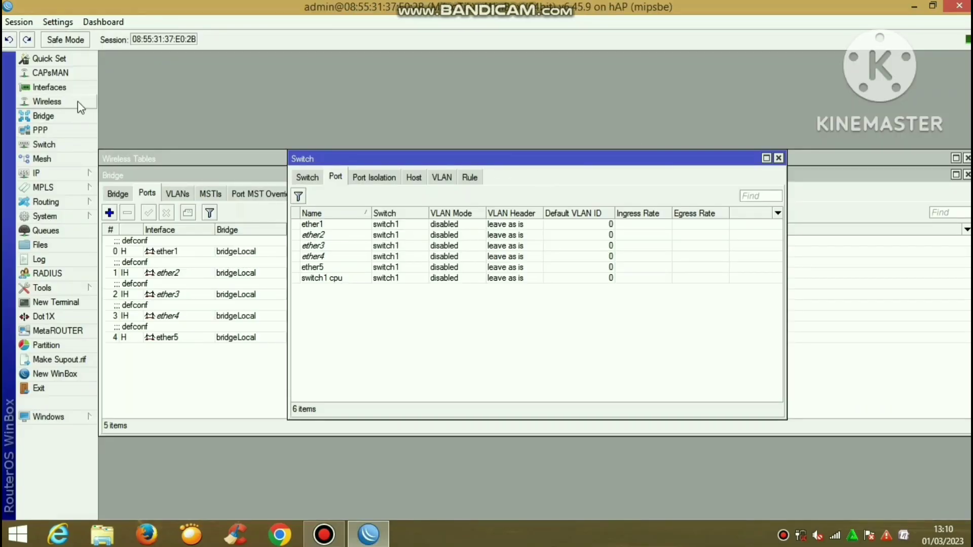
{"action": "left_click", "coordinate": [70, 216]}
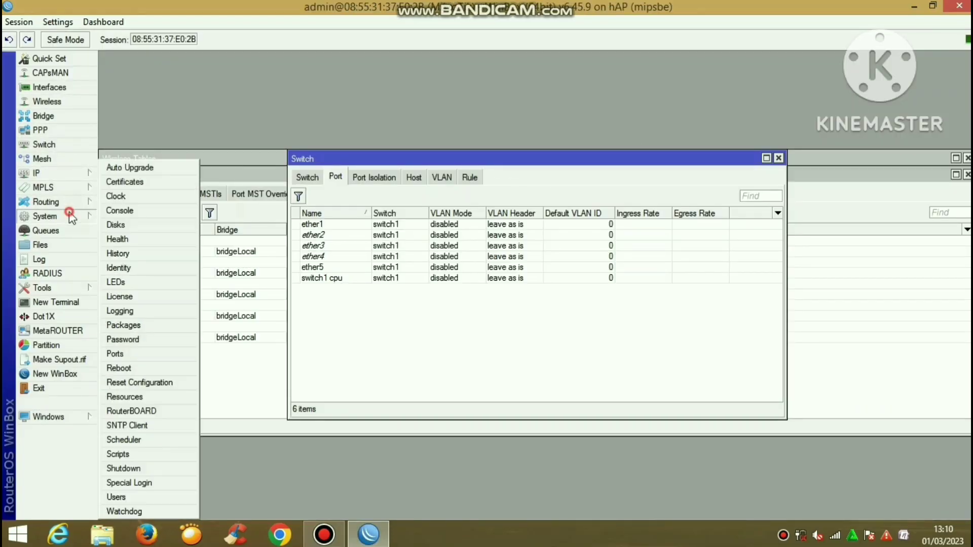
{"action": "left_click", "coordinate": [152, 383]}
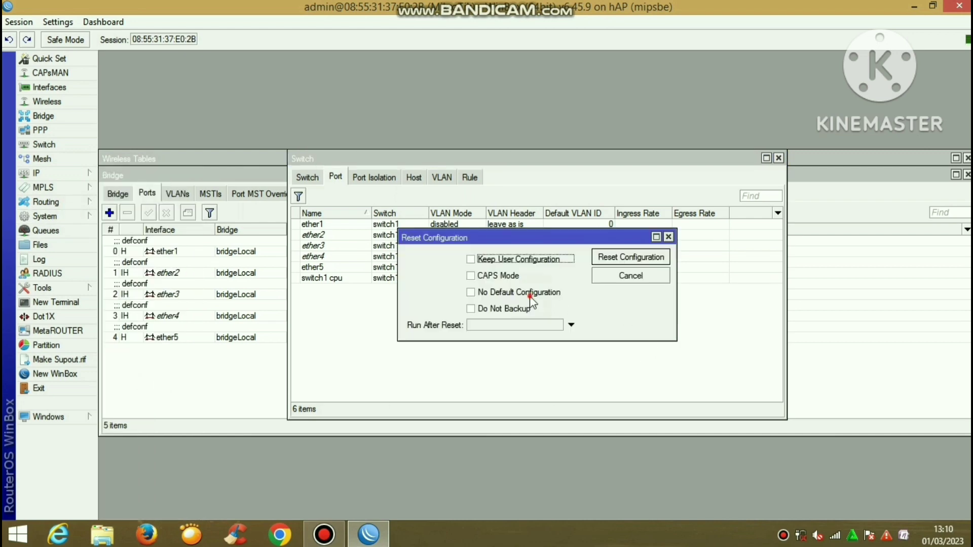
{"action": "left_click", "coordinate": [530, 294]}
{"action": "left_click", "coordinate": [522, 309]}
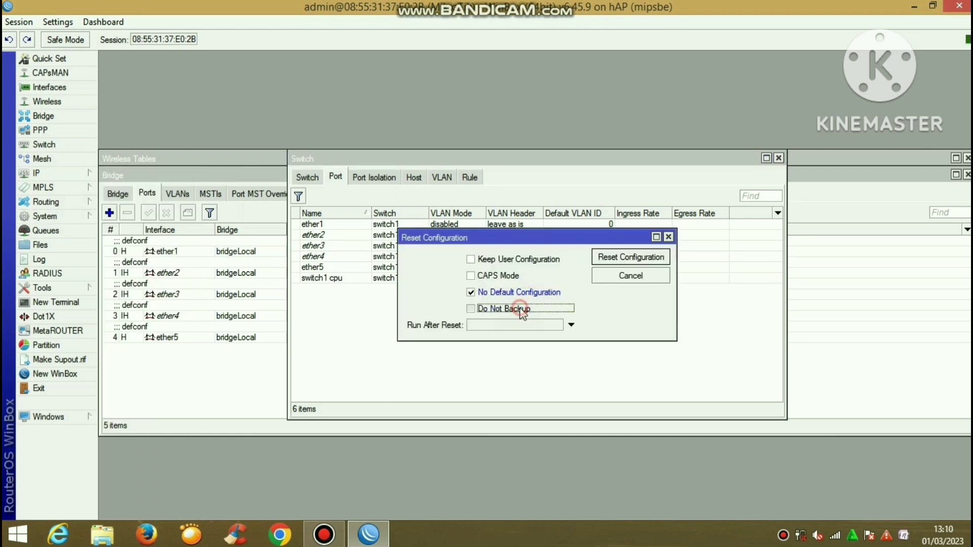
{"action": "left_click", "coordinate": [660, 257]}
{"action": "left_click", "coordinate": [550, 281]}
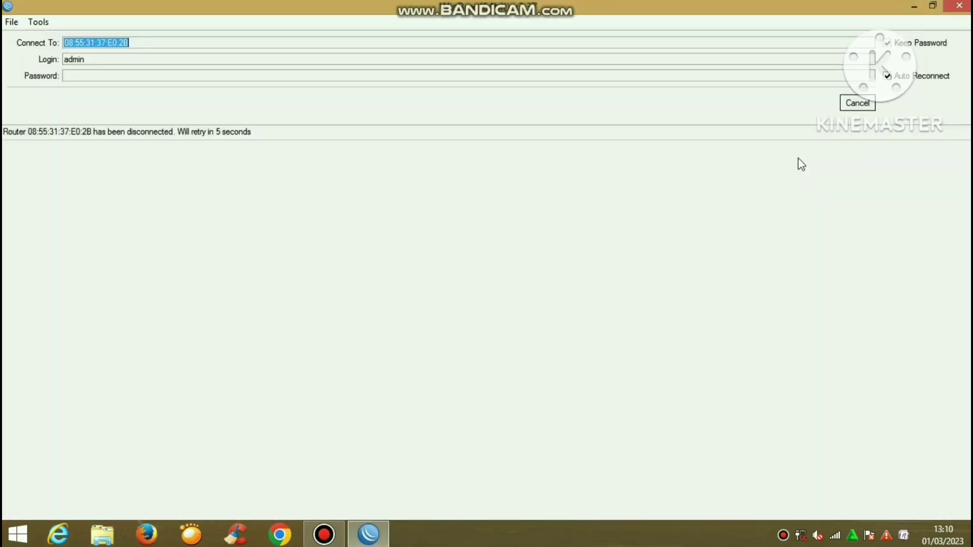
Cancel the reconnect, refresh Neighbors and connect again to 08:55:31:37:E0:2B
{"action": "left_click", "coordinate": [852, 103]}
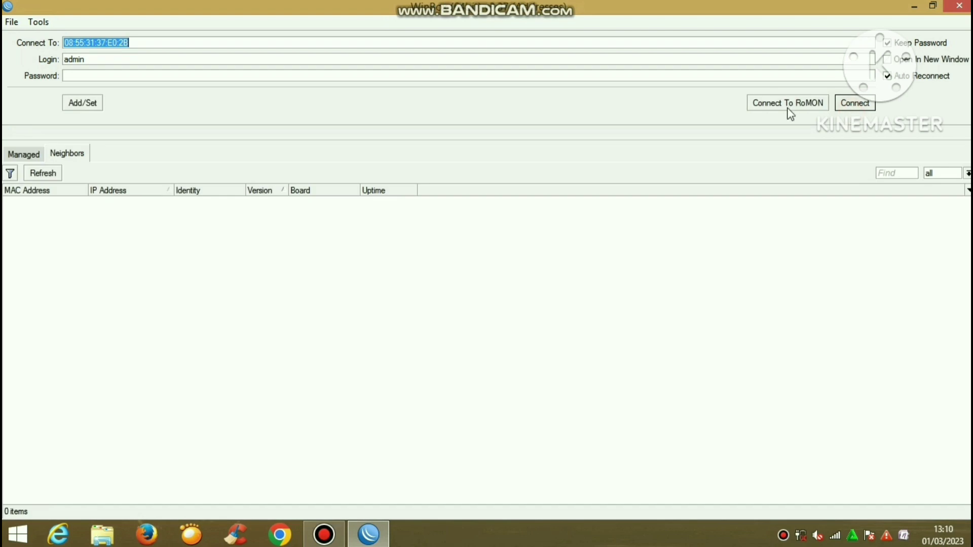
{"action": "left_click", "coordinate": [40, 173]}
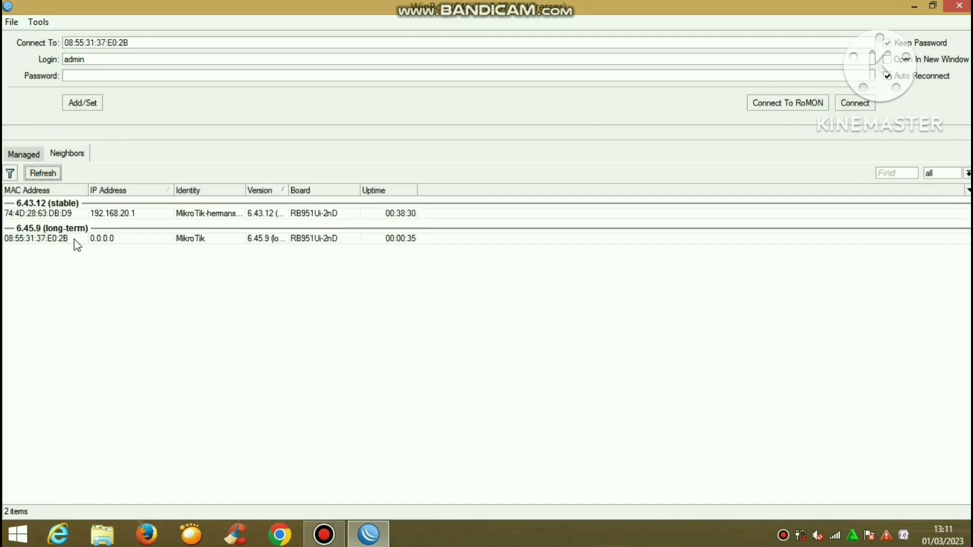
{"action": "left_click", "coordinate": [75, 241]}
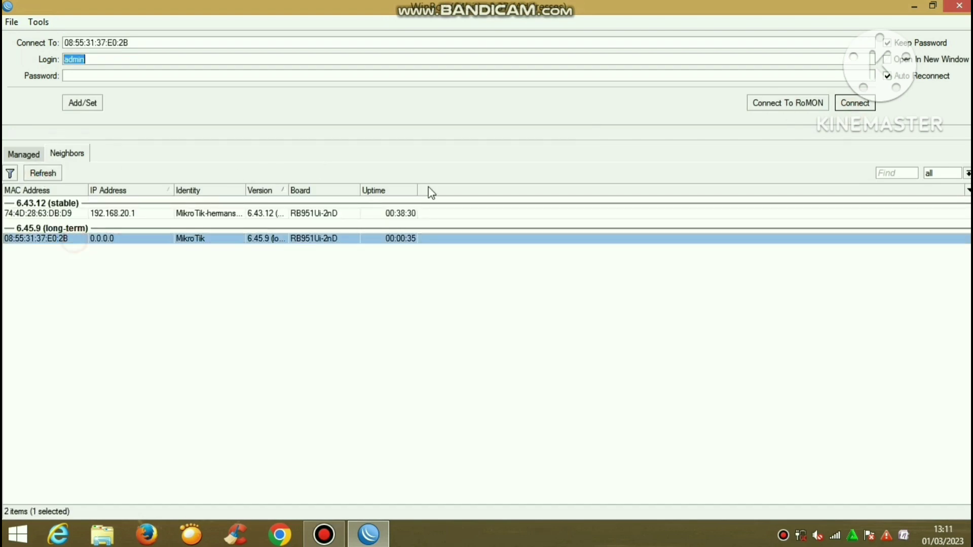
{"action": "left_click", "coordinate": [867, 103]}
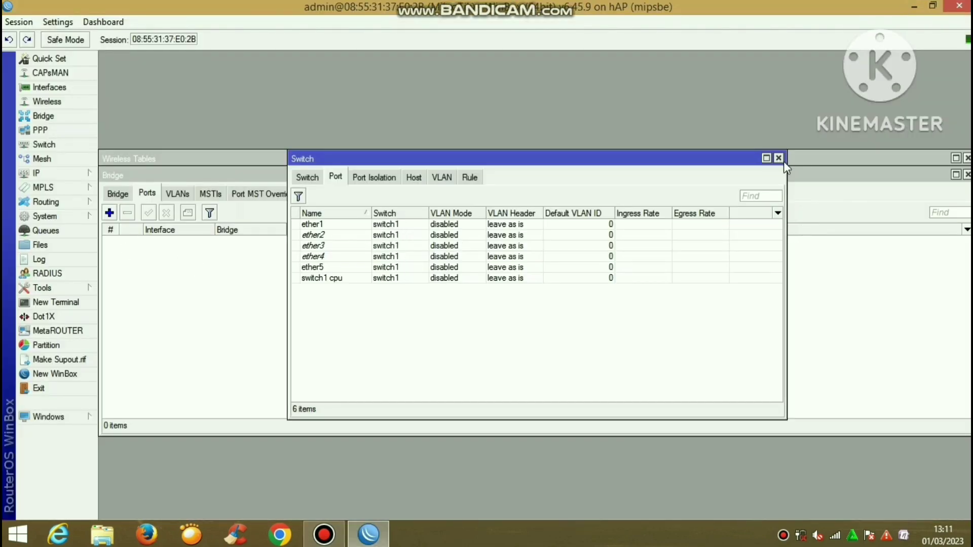
Close the Switch, Wireless Tables and Bridge windows
{"action": "left_click", "coordinate": [779, 158]}
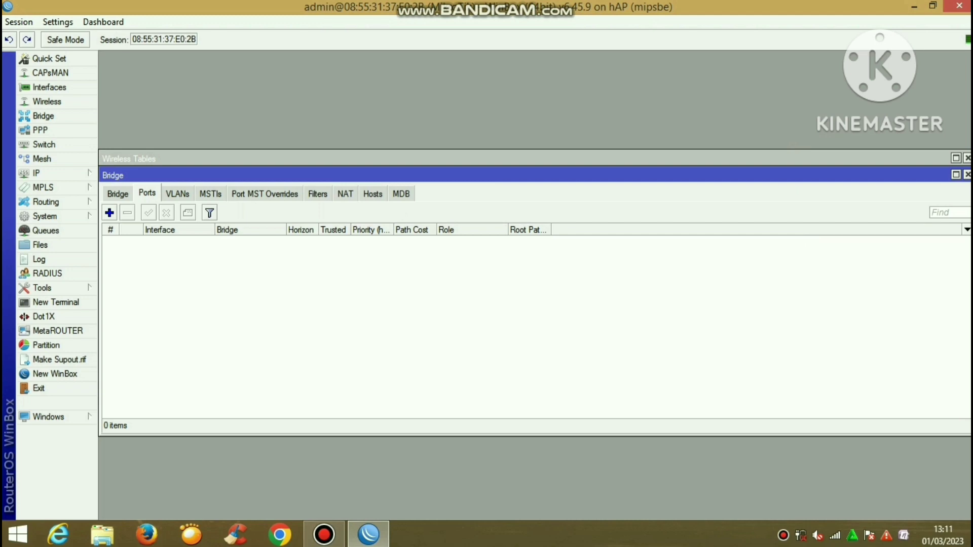
{"action": "left_click", "coordinate": [967, 159]}
{"action": "left_click", "coordinate": [967, 175]}
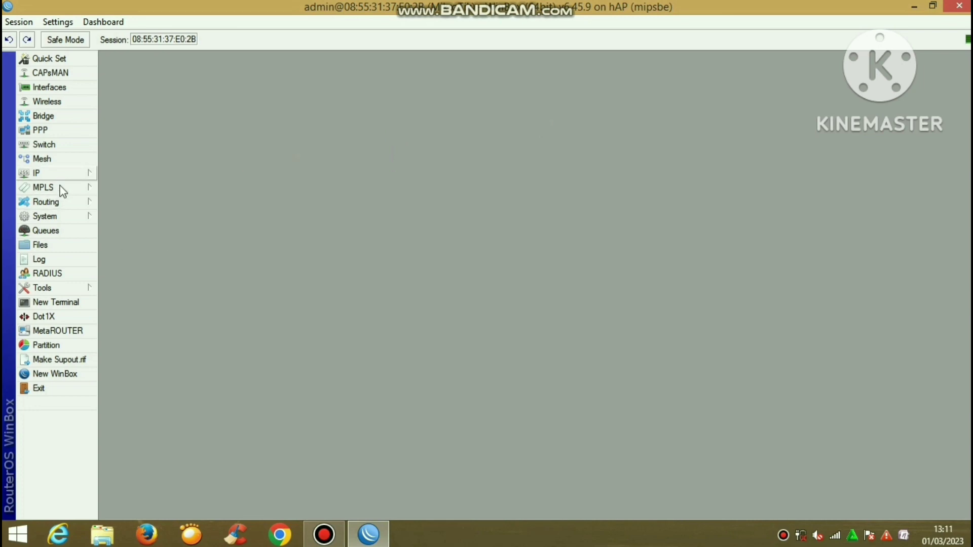
Append your name to the MikroTik router identity and apply it
{"action": "left_click", "coordinate": [71, 213]}
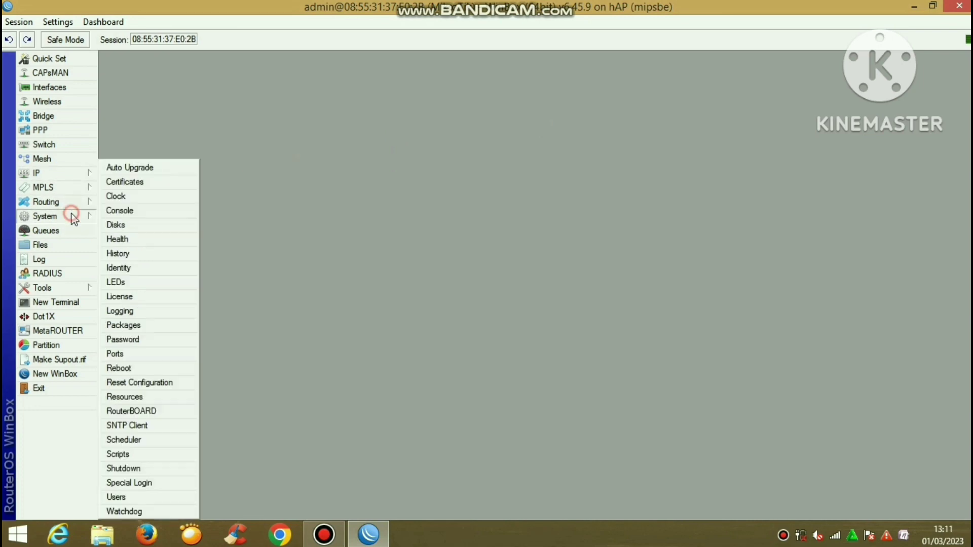
{"action": "left_click", "coordinate": [174, 268]}
{"action": "left_click", "coordinate": [519, 269]}
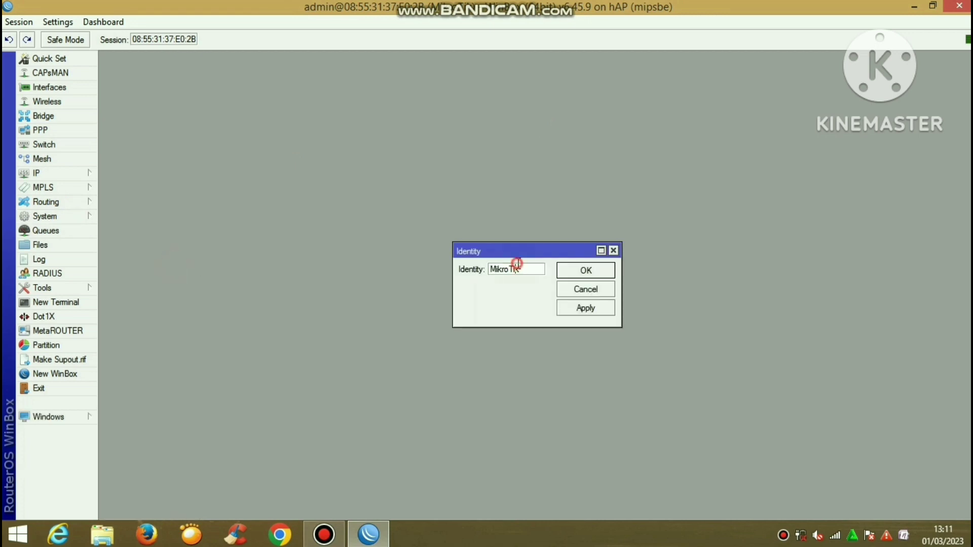
{"action": "left_click", "coordinate": [526, 271]}
{"action": "type", "text": "-hermansyah2"}
{"action": "left_click", "coordinate": [595, 310]}
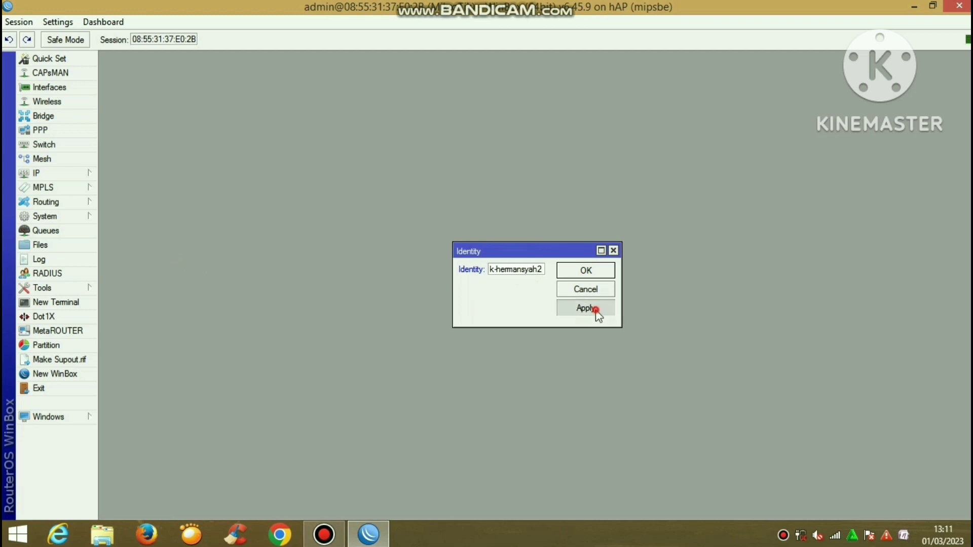
{"action": "left_click", "coordinate": [587, 277]}
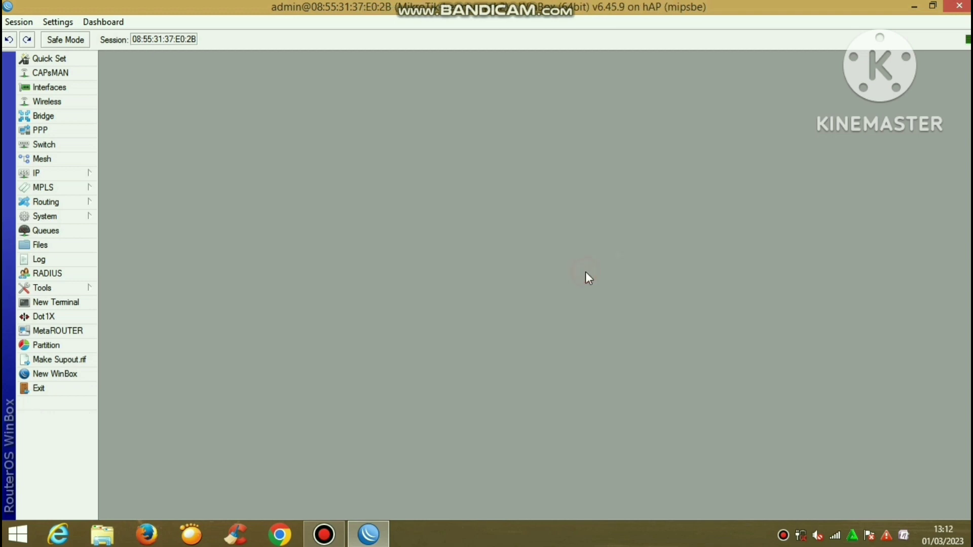
Add a new user in the full group with a password
{"action": "left_click", "coordinate": [51, 216]}
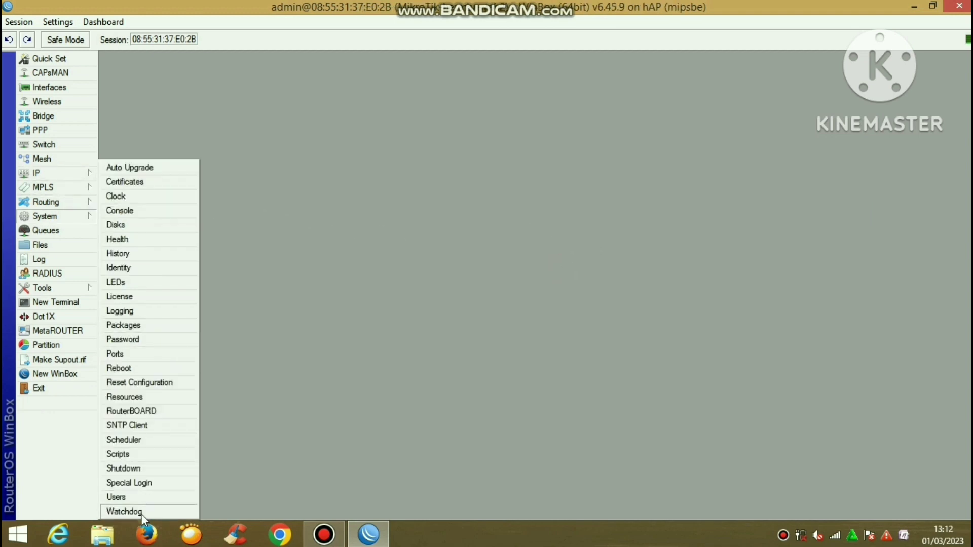
{"action": "left_click", "coordinate": [140, 498]}
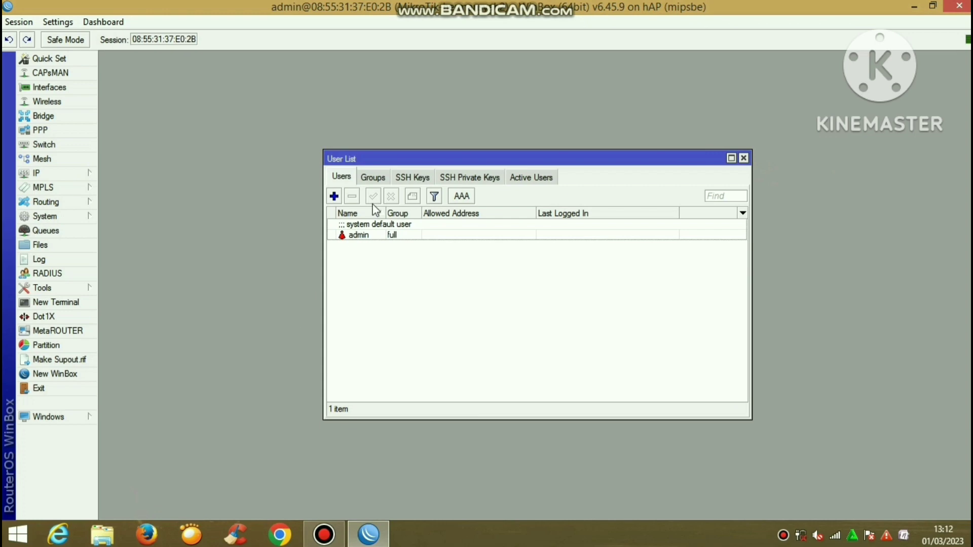
{"action": "left_click", "coordinate": [335, 197]}
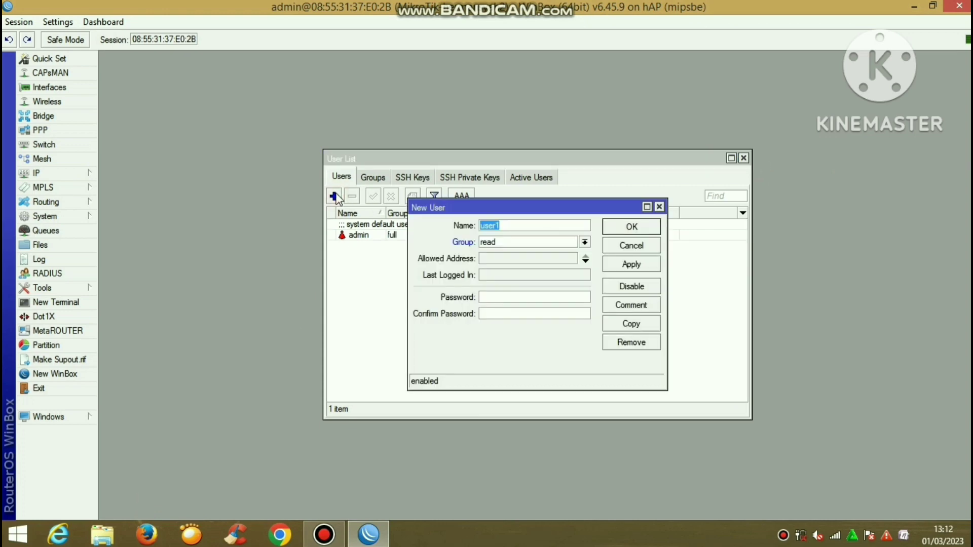
{"action": "type", "text": "herman22"}
{"action": "left_click", "coordinate": [487, 243]}
{"action": "left_click", "coordinate": [490, 252]}
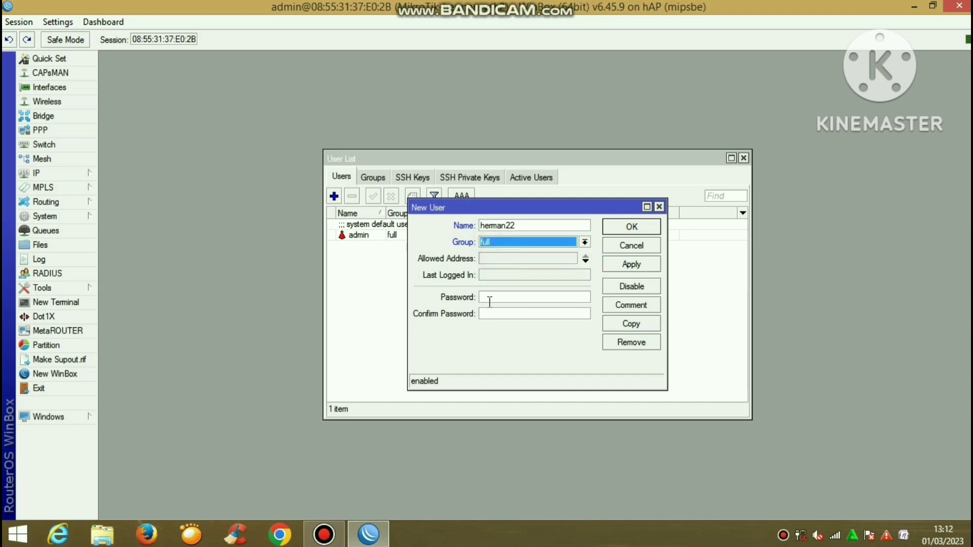
{"action": "left_click", "coordinate": [489, 302]}
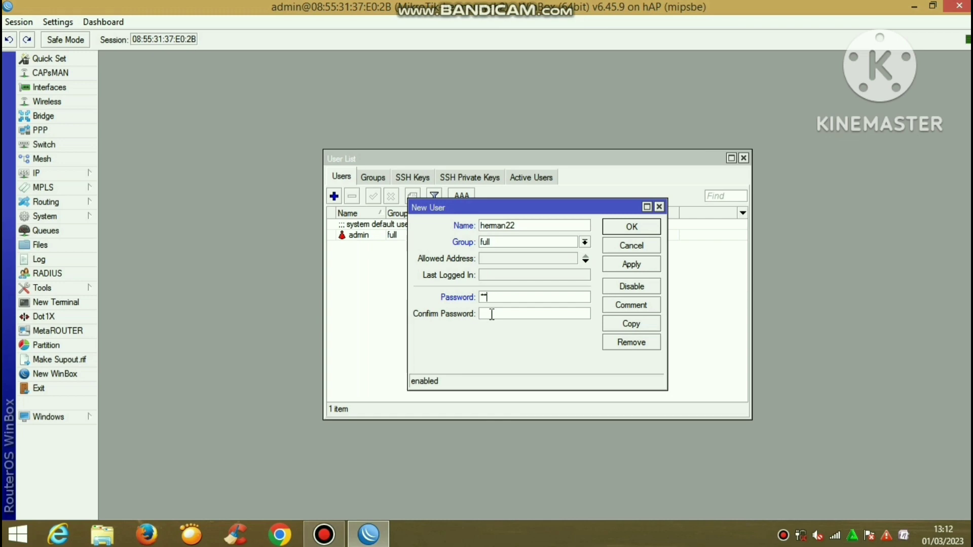
{"action": "left_click", "coordinate": [492, 315]}
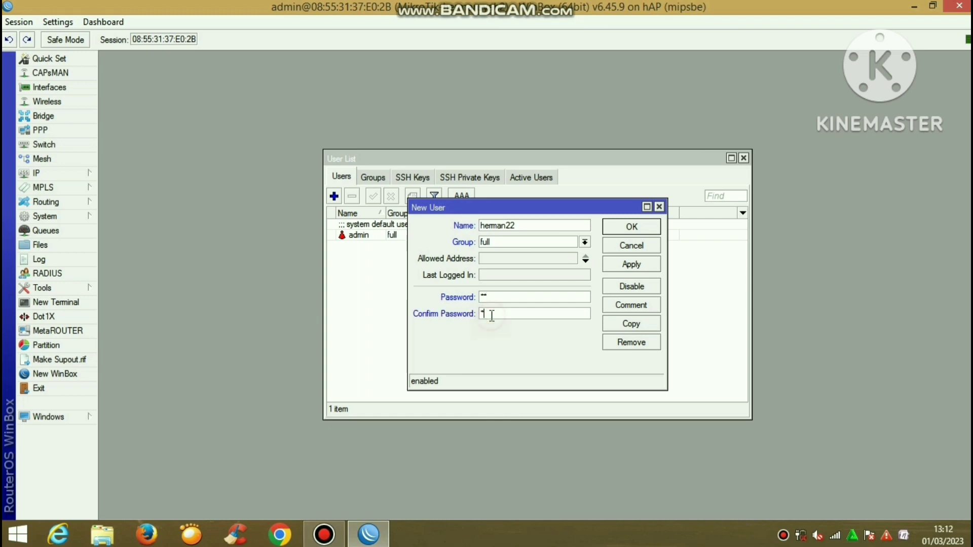
{"action": "left_click", "coordinate": [646, 263]}
{"action": "left_click", "coordinate": [632, 228]}
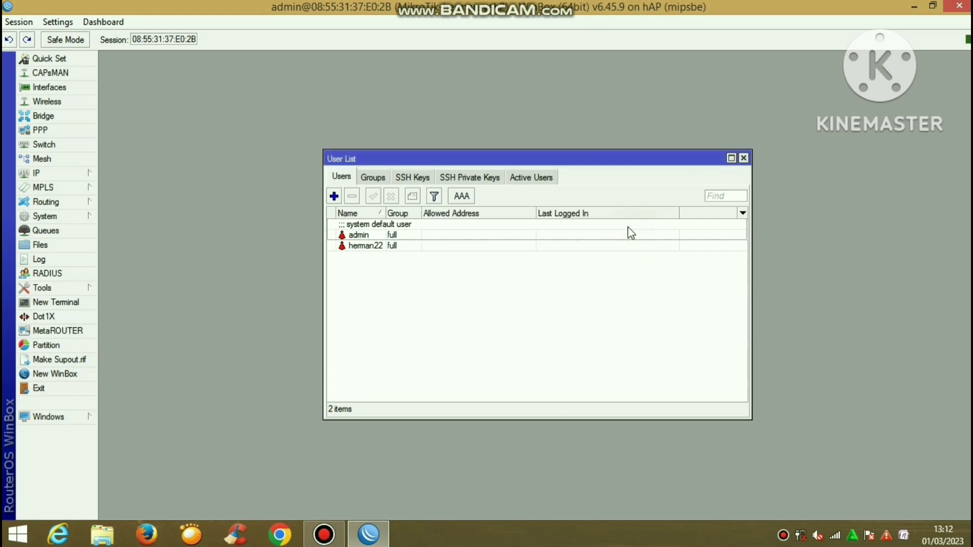
Disable the default admin account and close the user list
{"action": "left_click", "coordinate": [617, 224]}
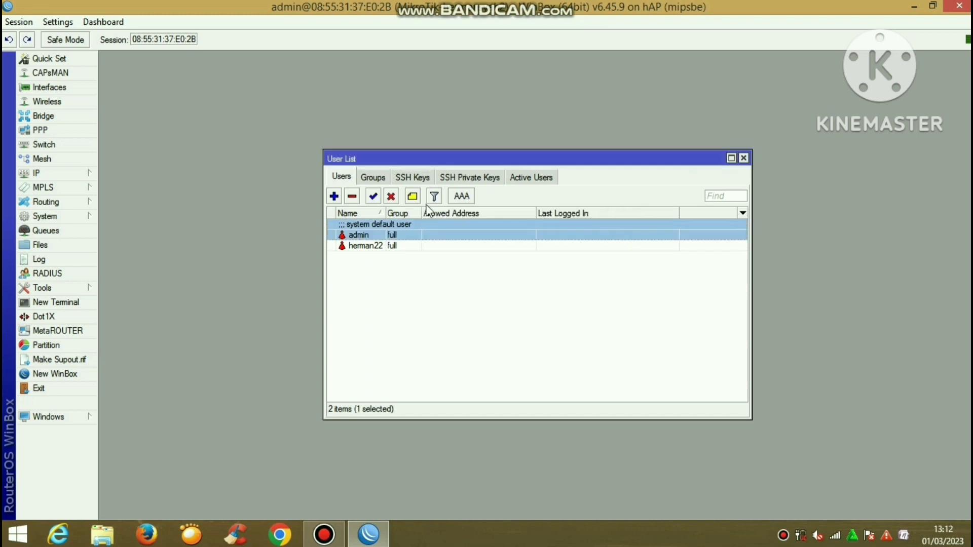
{"action": "left_click", "coordinate": [392, 196]}
{"action": "left_click", "coordinate": [744, 158]}
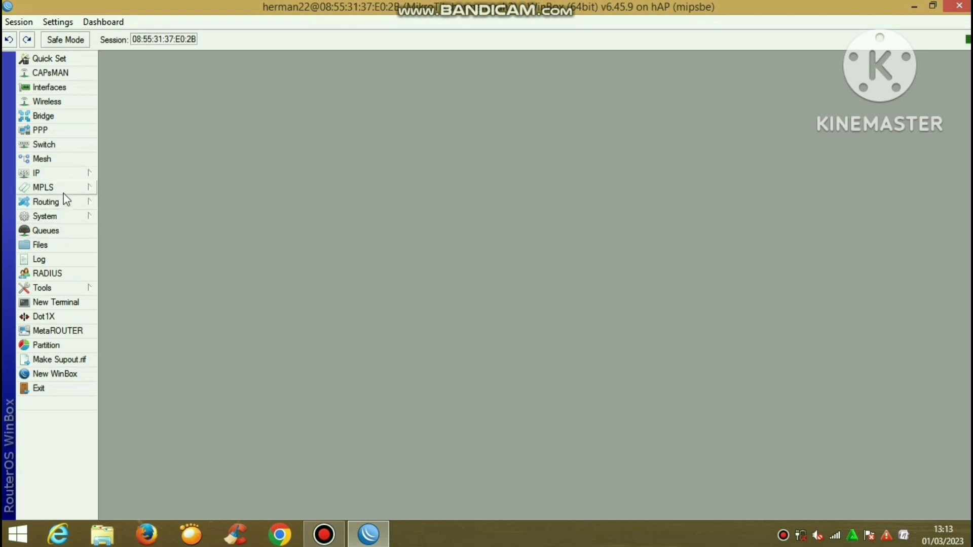
Create a new bridge named bridge1 with your name added as a suffix
{"action": "left_click", "coordinate": [64, 115]}
{"action": "left_click", "coordinate": [118, 194]}
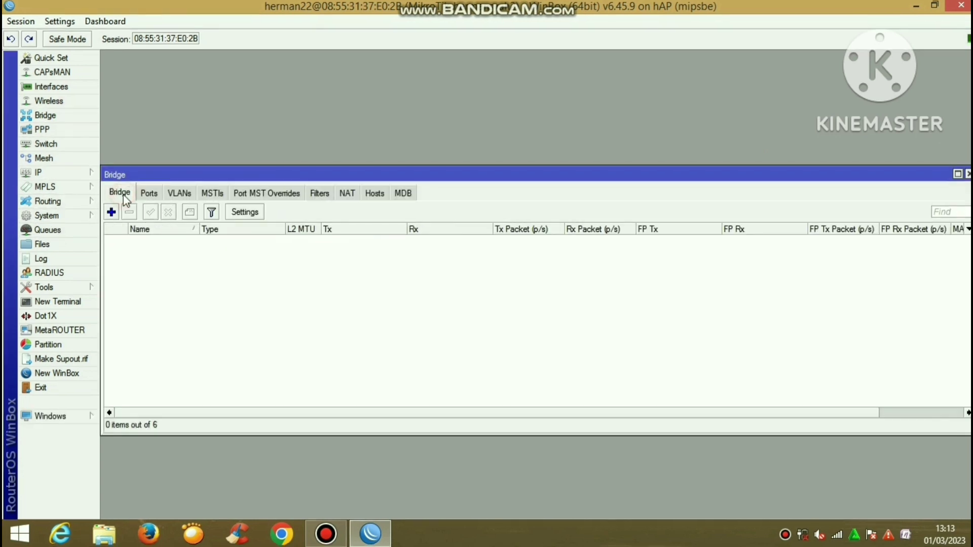
{"action": "left_click", "coordinate": [109, 213]}
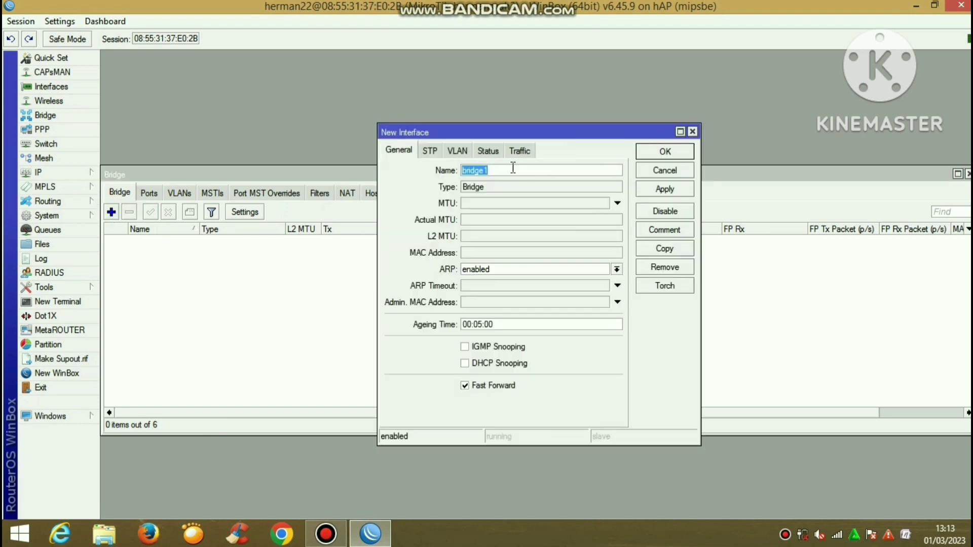
{"action": "left_click", "coordinate": [511, 170]}
{"action": "type", "text": "-hermansyah"}
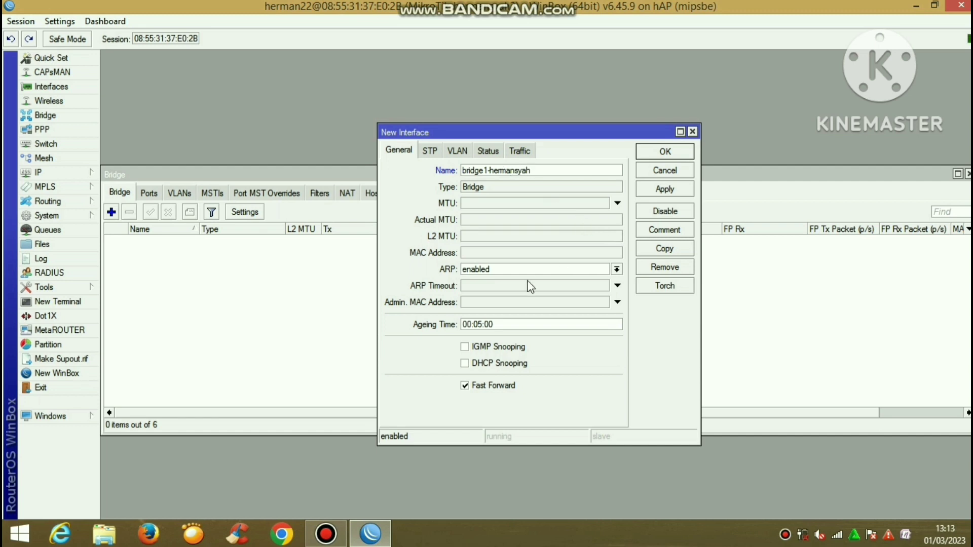
{"action": "left_click", "coordinate": [671, 191]}
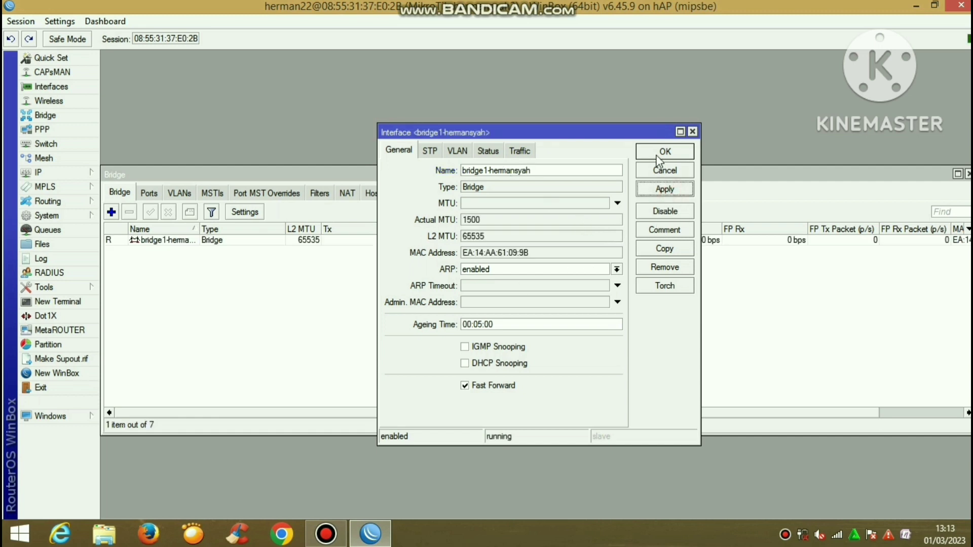
{"action": "left_click", "coordinate": [656, 153]}
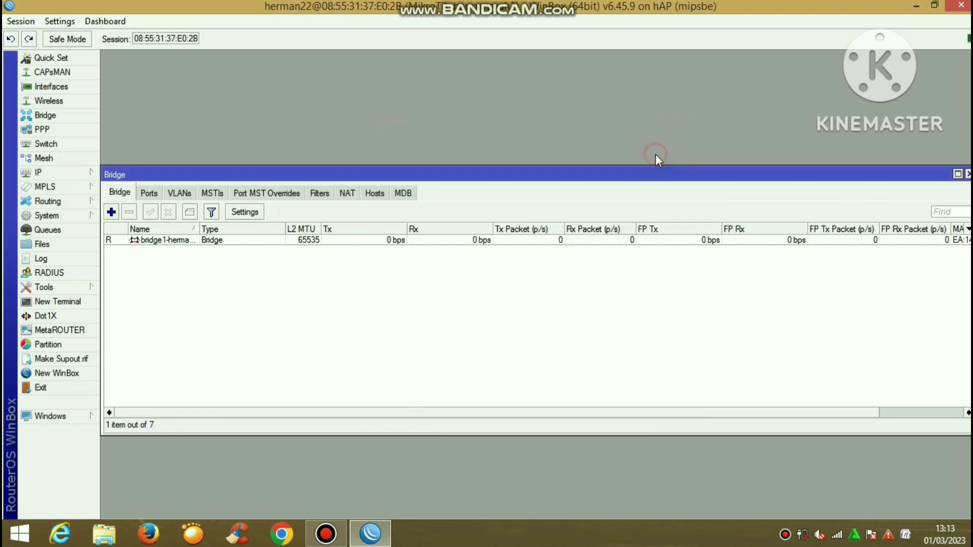
Add ether1 as a port of the new bridge
{"action": "left_click", "coordinate": [152, 199]}
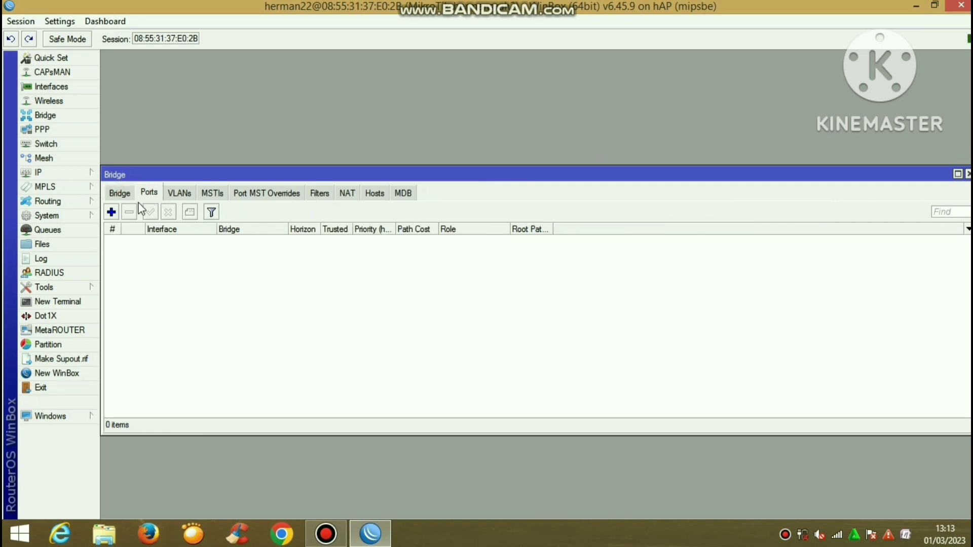
{"action": "left_click", "coordinate": [111, 211]}
{"action": "left_click", "coordinate": [450, 219]}
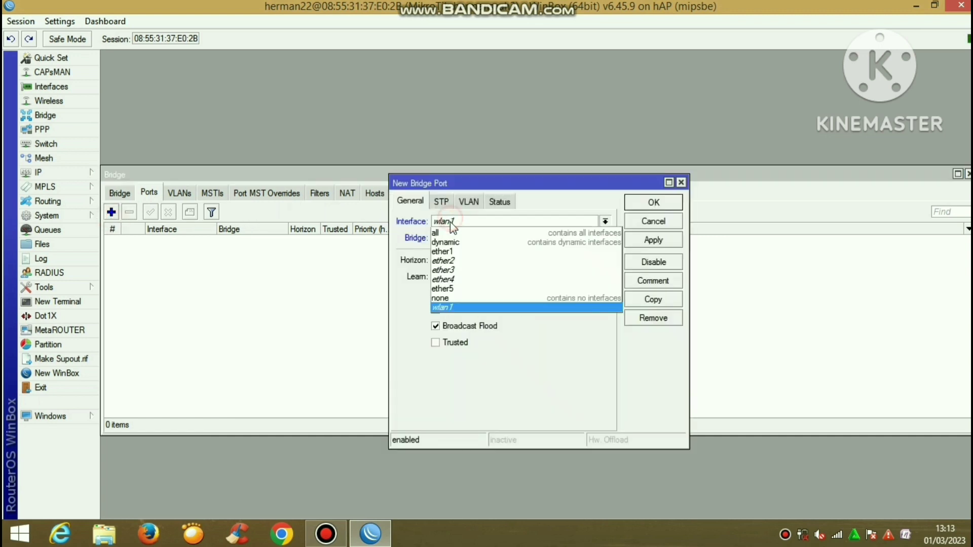
{"action": "left_click", "coordinate": [454, 249]}
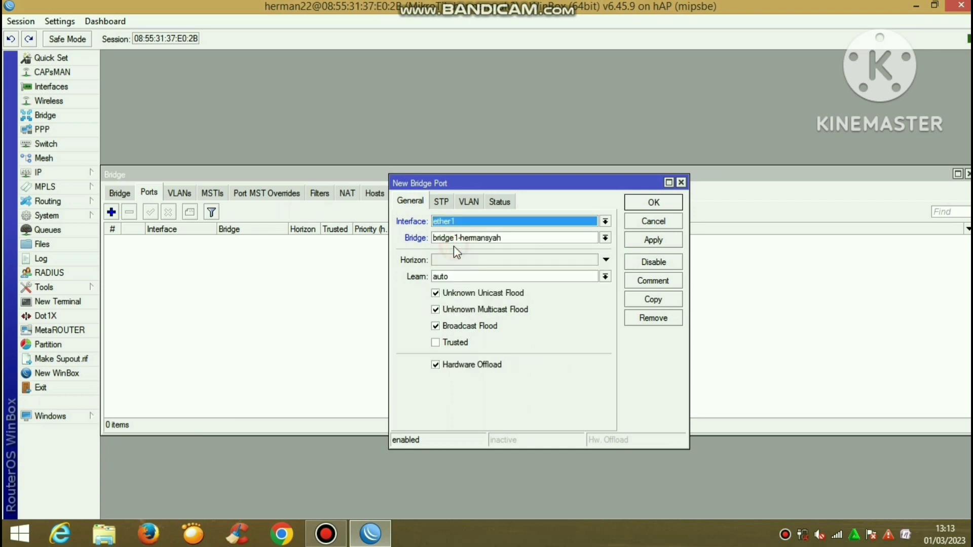
{"action": "left_click", "coordinate": [654, 240]}
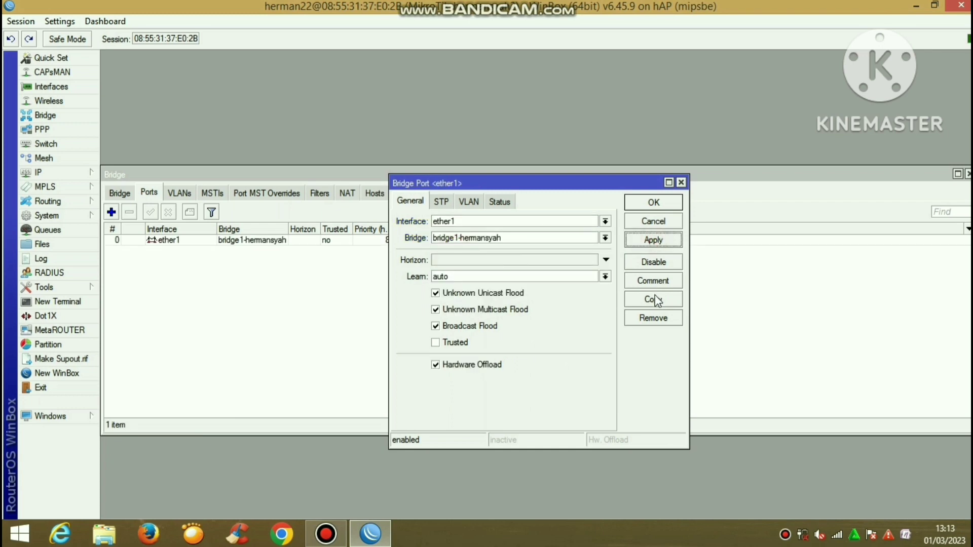
Copy the port entry to add ether2 and ether3 to the bridge
{"action": "left_click", "coordinate": [654, 299]}
{"action": "left_click", "coordinate": [478, 239]}
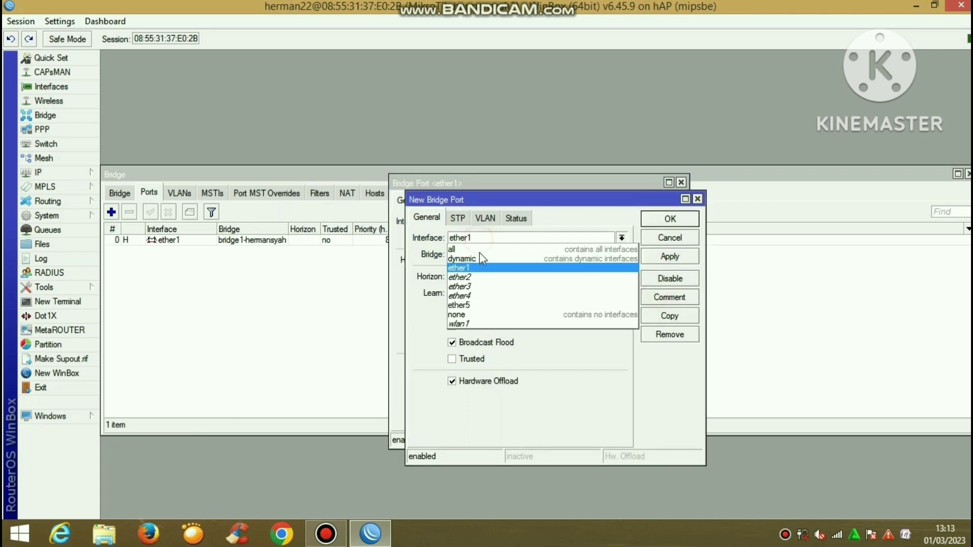
{"action": "left_click", "coordinate": [478, 279]}
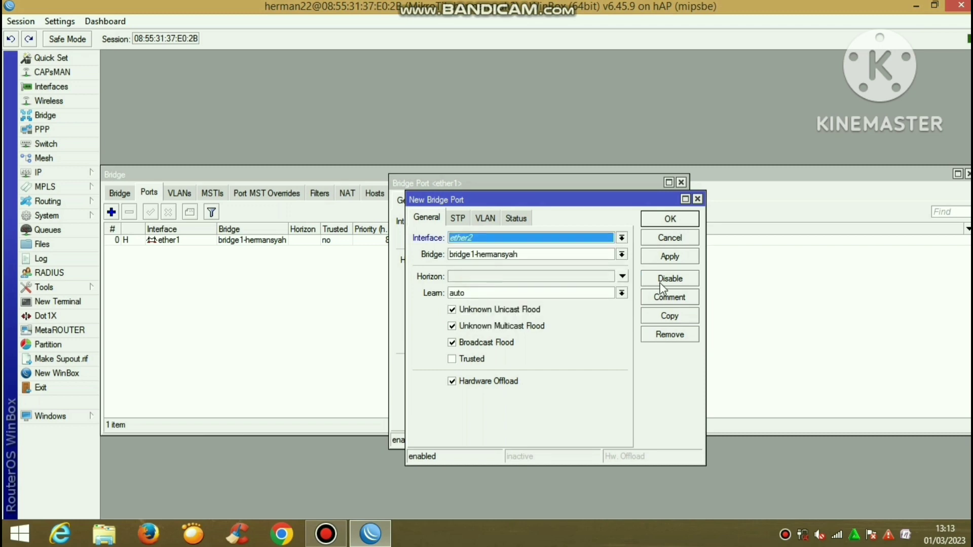
{"action": "left_click", "coordinate": [693, 259]}
{"action": "left_click", "coordinate": [670, 315]}
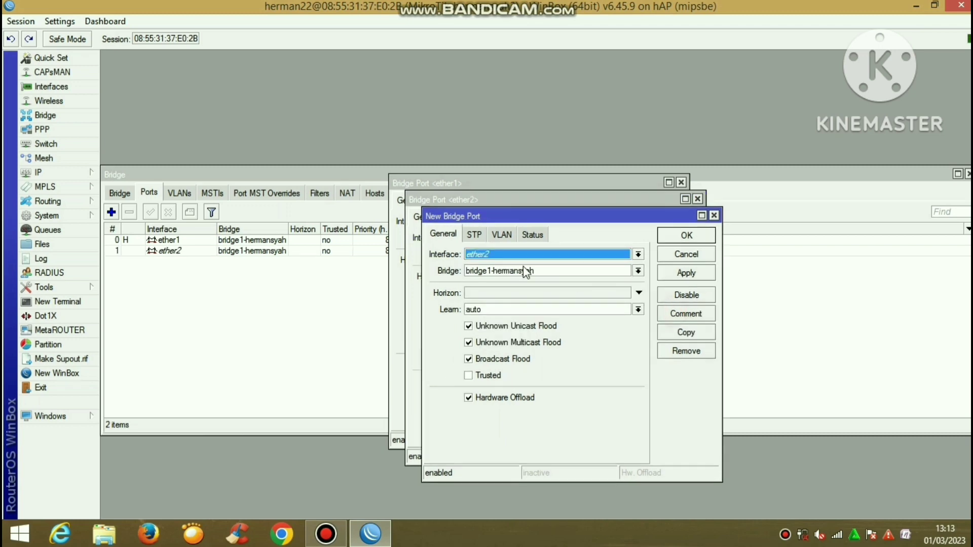
{"action": "left_click", "coordinate": [513, 255]}
{"action": "left_click", "coordinate": [506, 301]}
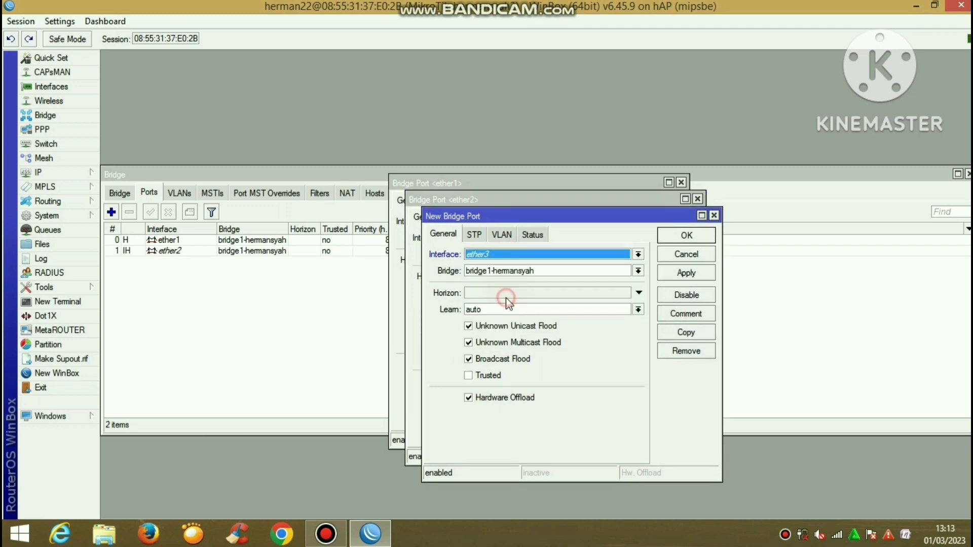
{"action": "left_click", "coordinate": [666, 275]}
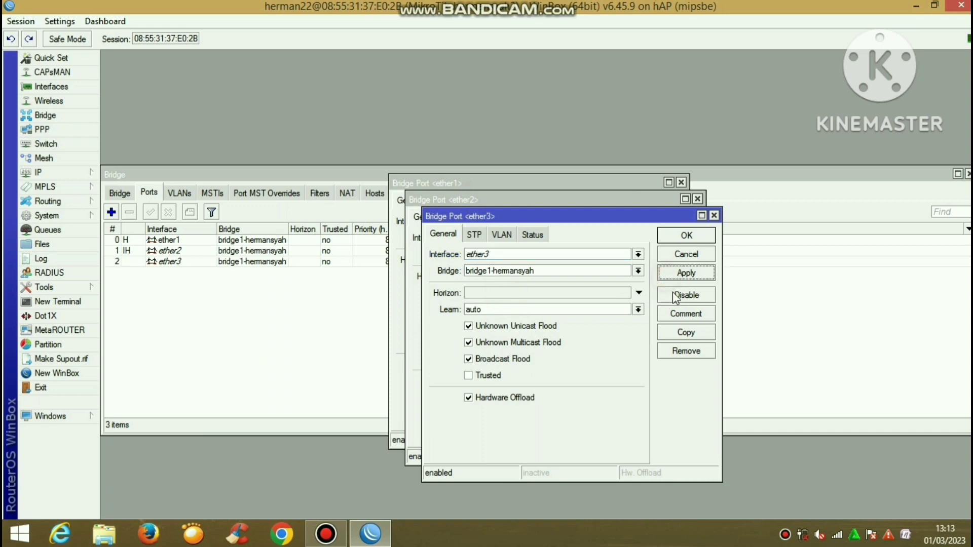
Add ether4 the same way, then close all four port dialogs with OK
{"action": "left_click", "coordinate": [688, 336]}
{"action": "left_click", "coordinate": [531, 273]}
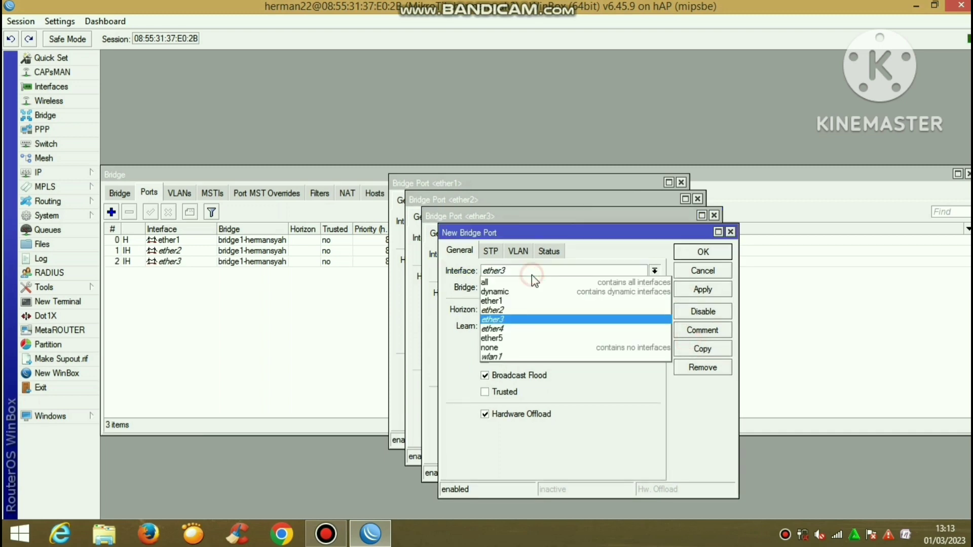
{"action": "left_click", "coordinate": [525, 329]}
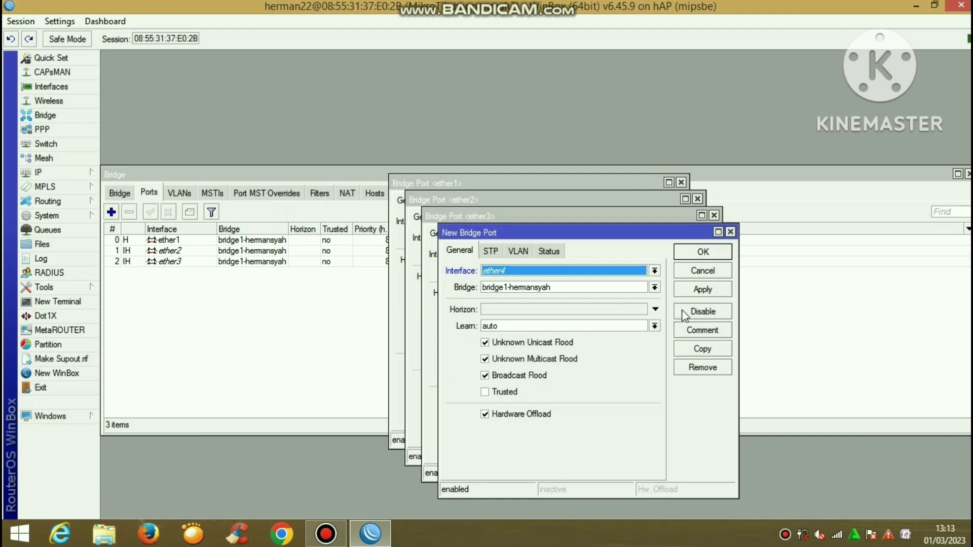
{"action": "left_click", "coordinate": [717, 287]}
{"action": "left_click", "coordinate": [714, 252]}
{"action": "left_click", "coordinate": [701, 235]}
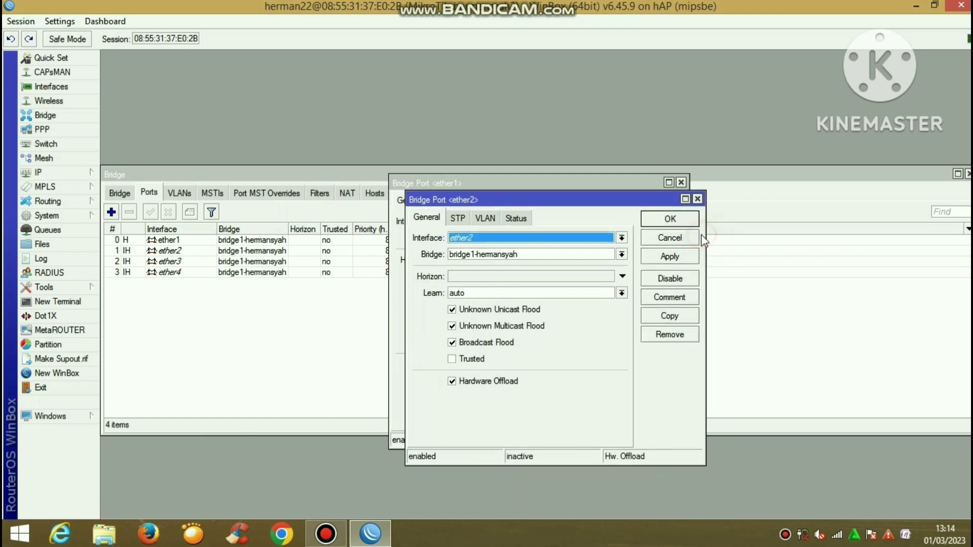
{"action": "left_click", "coordinate": [688, 224]}
{"action": "left_click", "coordinate": [662, 203]}
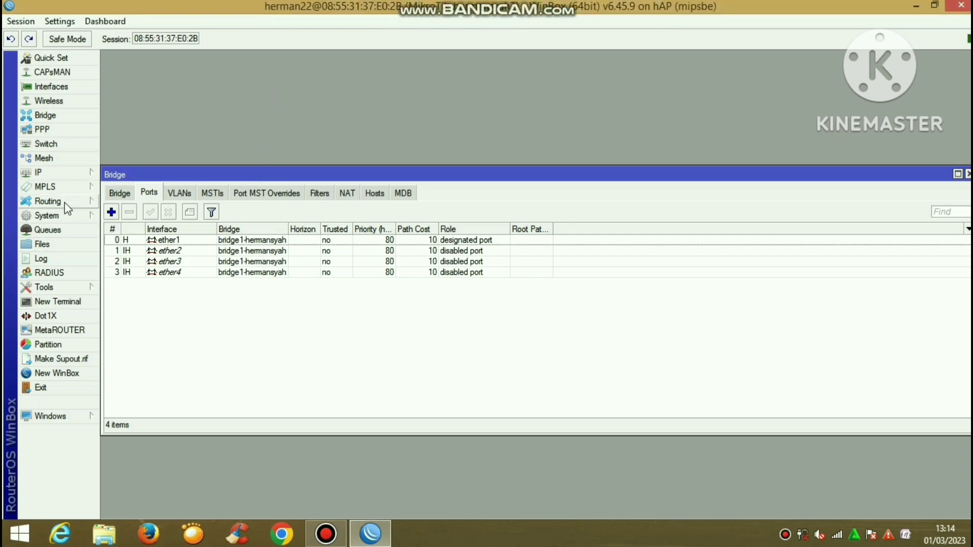
Start a new switch1 VLAN entry in Switch > VLAN with VLAN ID 10
{"action": "left_click", "coordinate": [83, 144]}
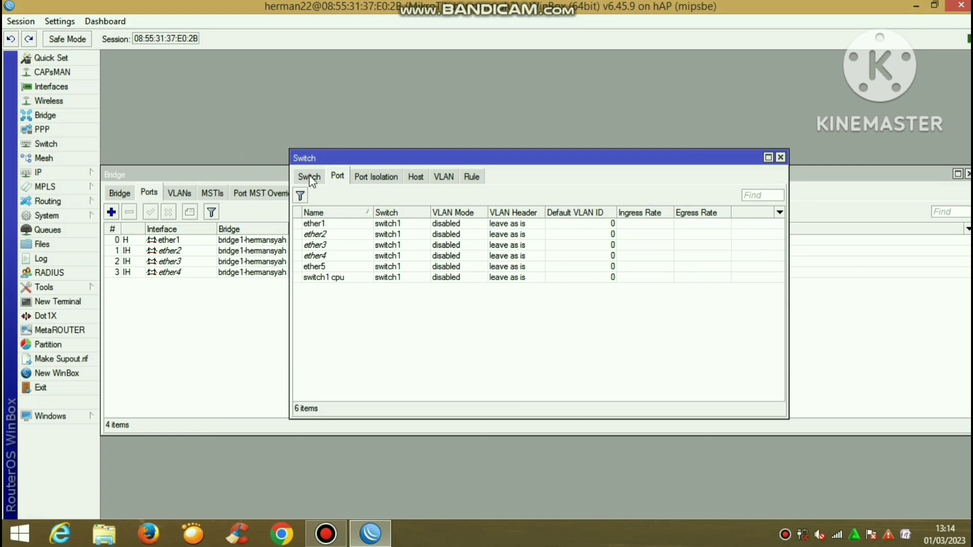
{"action": "left_click", "coordinate": [446, 175]}
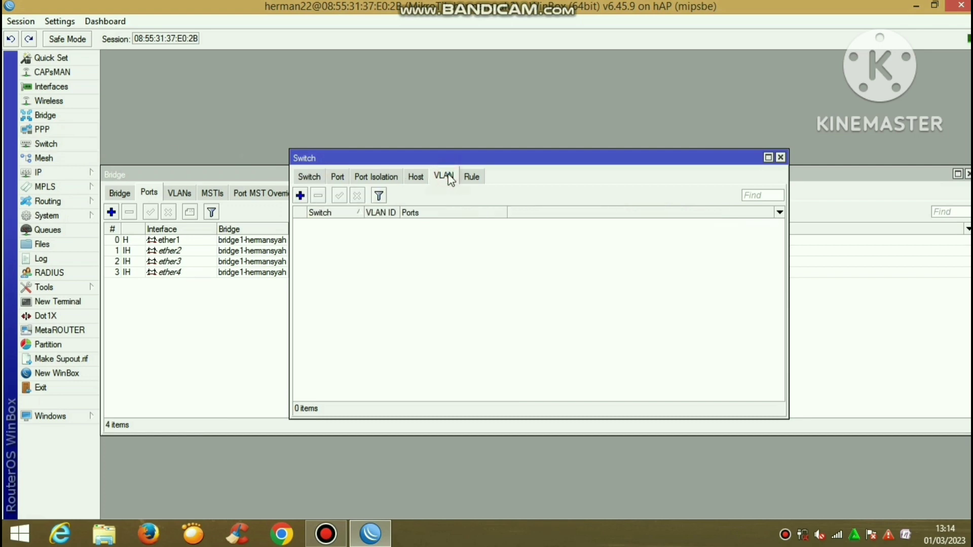
{"action": "left_click", "coordinate": [301, 196]}
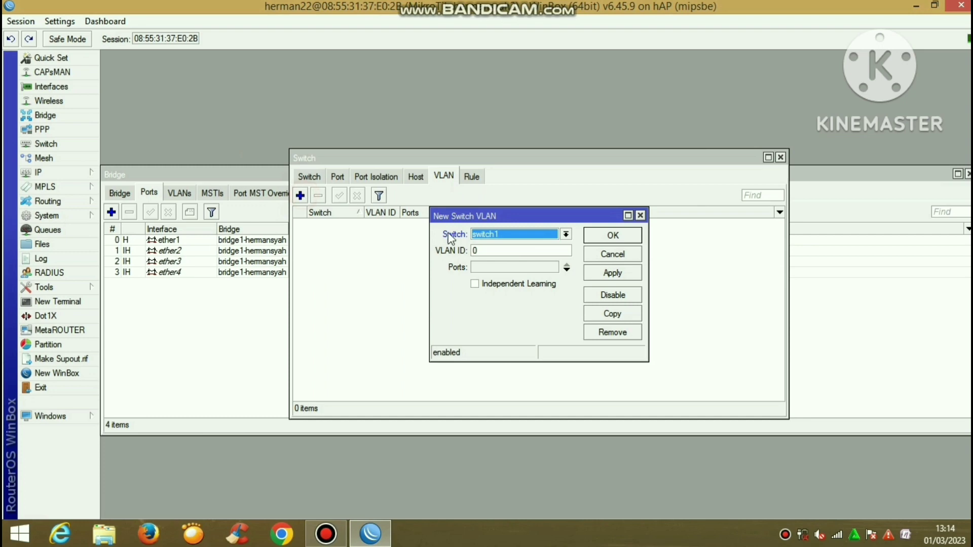
{"action": "left_click", "coordinate": [497, 234]}
{"action": "left_click", "coordinate": [497, 234]}
{"action": "left_click", "coordinate": [504, 249]}
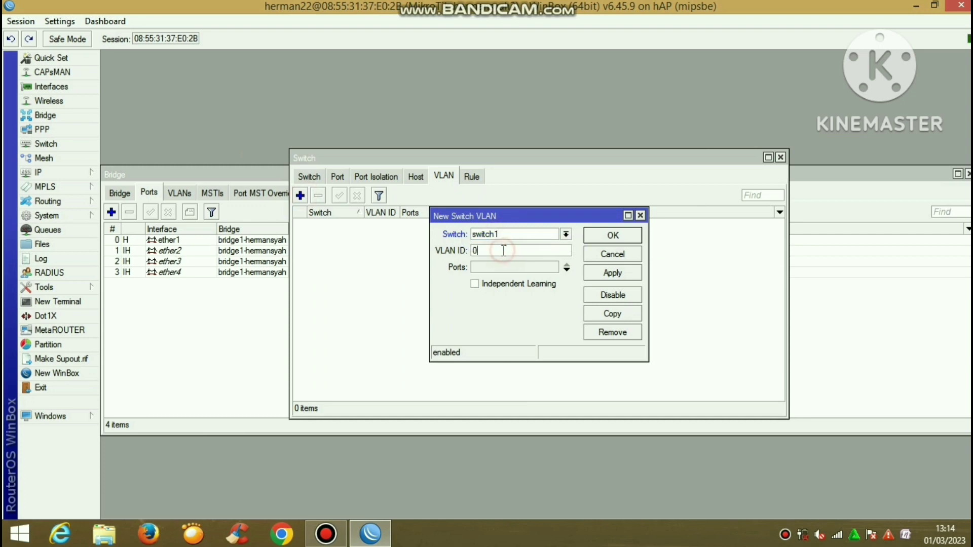
{"action": "type", "text": "10"}
Give the VLAN 10 entry ports ether1, ether2 and ether3 and save it
{"action": "left_click", "coordinate": [506, 269]}
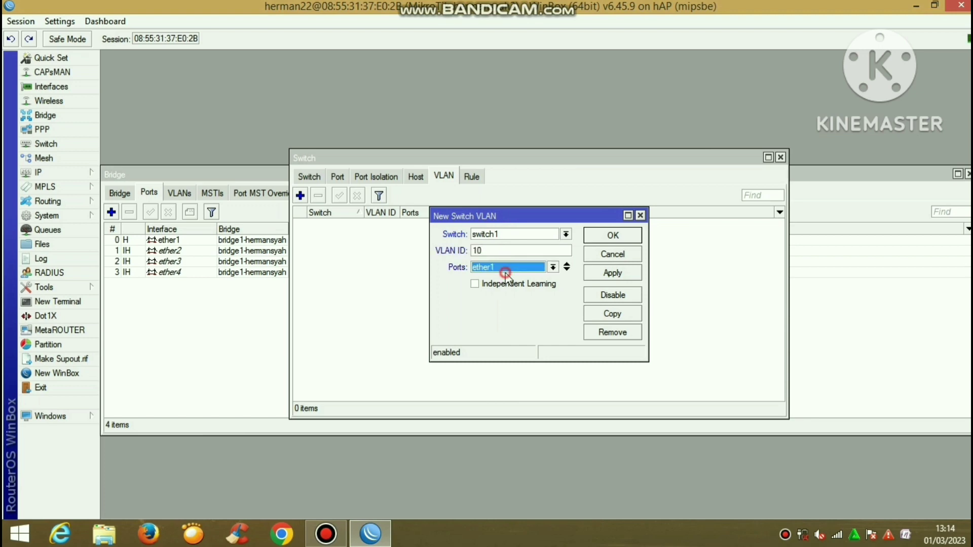
{"action": "left_click", "coordinate": [567, 269]}
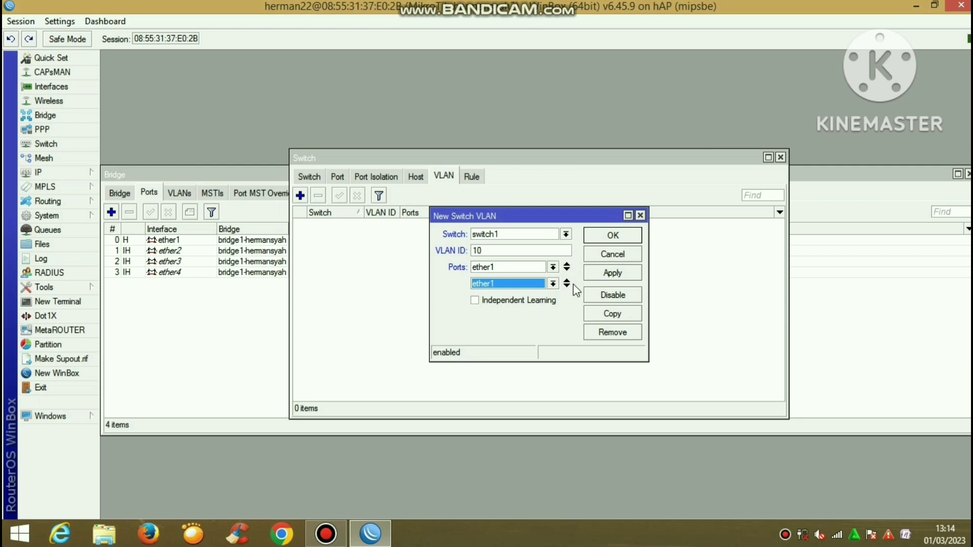
{"action": "left_click", "coordinate": [525, 286]}
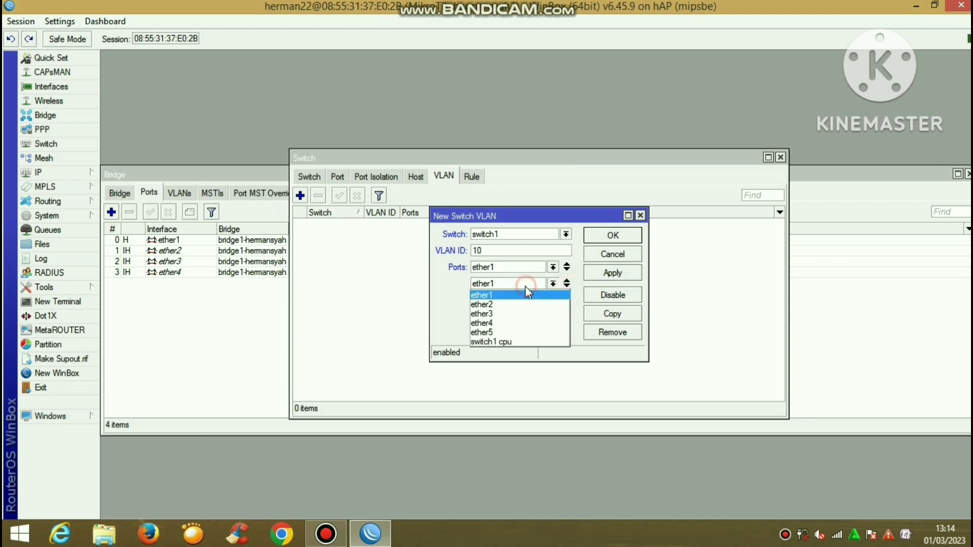
{"action": "left_click", "coordinate": [523, 304]}
{"action": "left_click", "coordinate": [527, 304]}
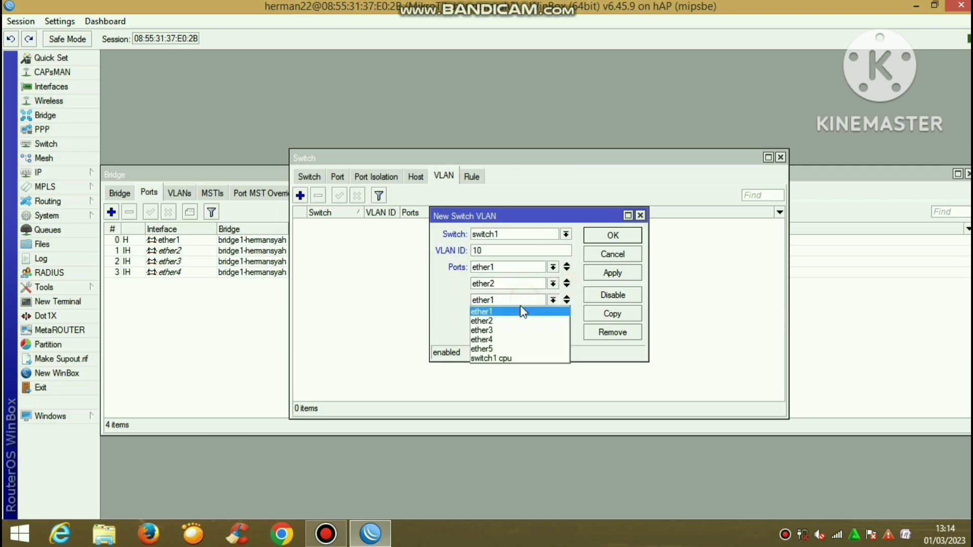
{"action": "left_click", "coordinate": [517, 330]}
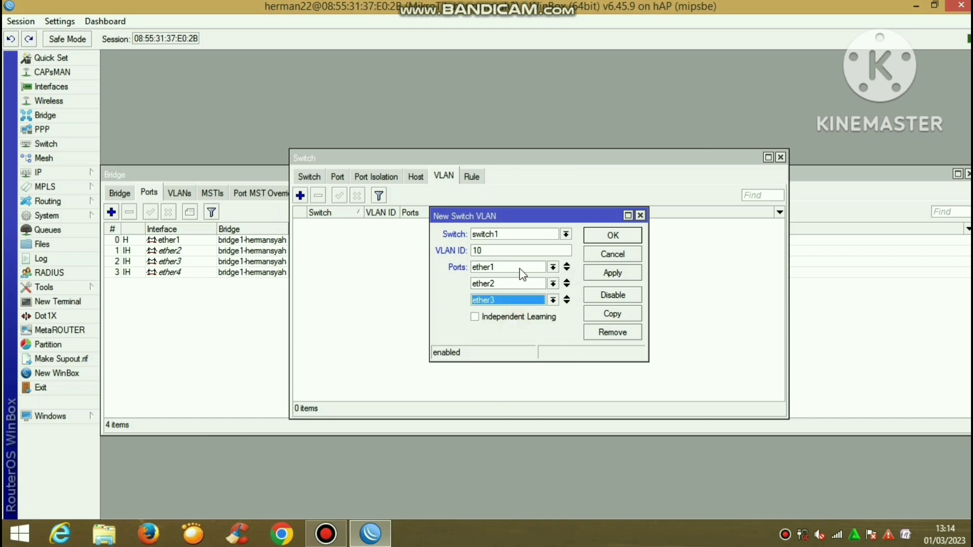
{"action": "left_click", "coordinate": [612, 273]}
{"action": "left_click", "coordinate": [612, 240]}
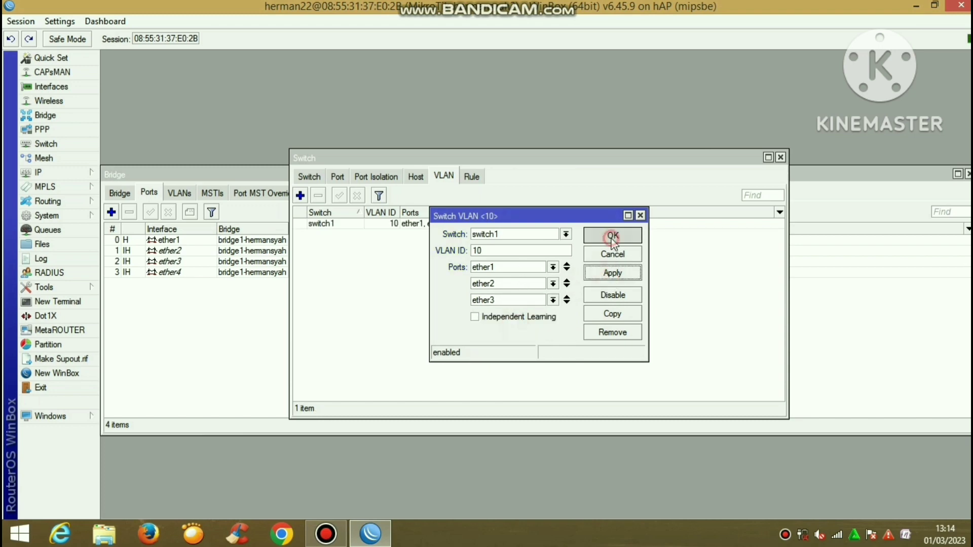
Start another switch VLAN entry with VLAN ID 20
{"action": "left_click", "coordinate": [300, 196]}
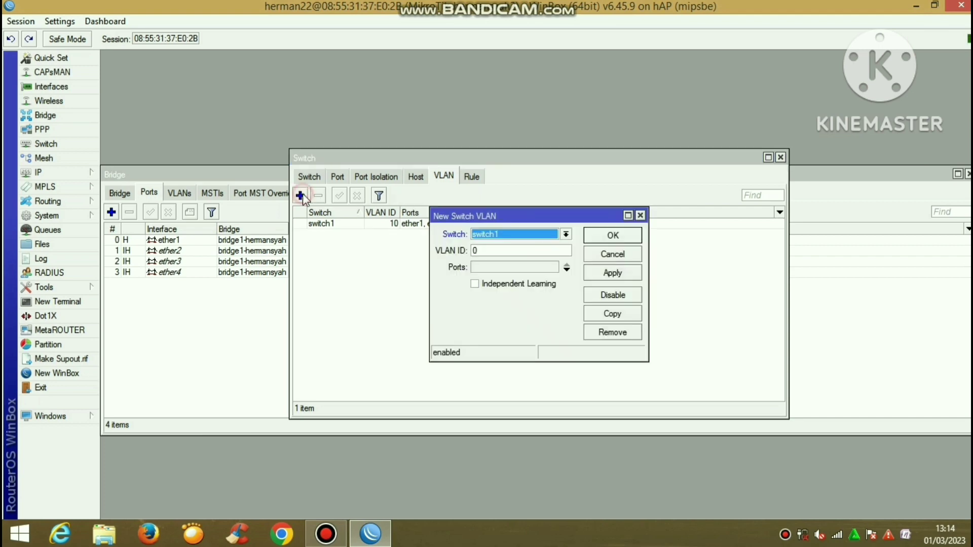
{"action": "left_click", "coordinate": [530, 250]}
{"action": "key", "text": "BackSpace"}
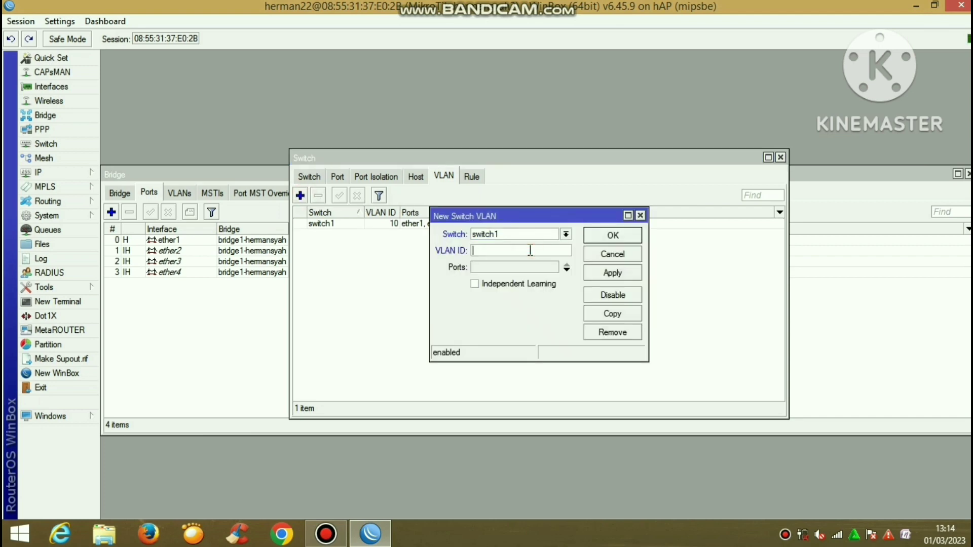
{"action": "type", "text": "20"}
Give VLAN 20 ports ether1 and ether4, save it, and show the switch port list
{"action": "left_click", "coordinate": [540, 268]}
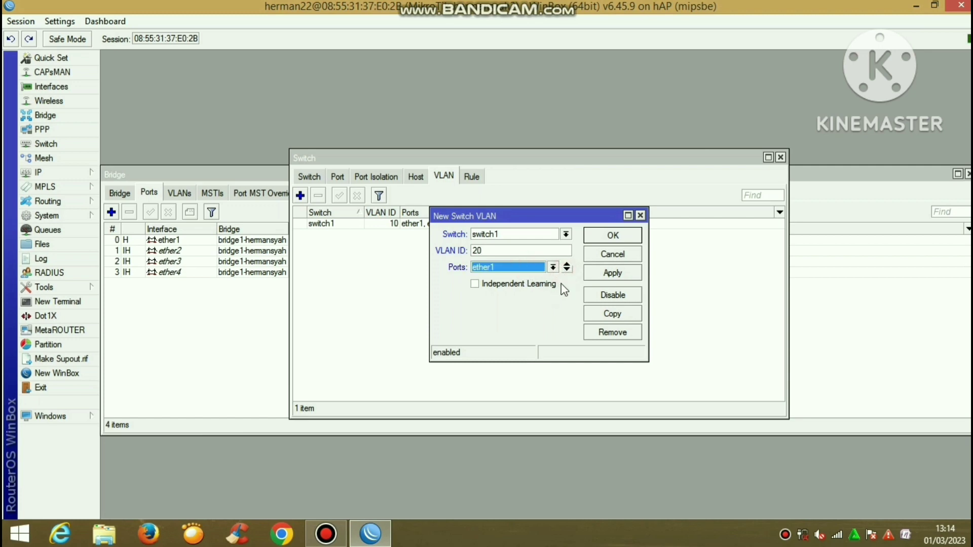
{"action": "left_click", "coordinate": [566, 269]}
{"action": "left_click", "coordinate": [567, 268]}
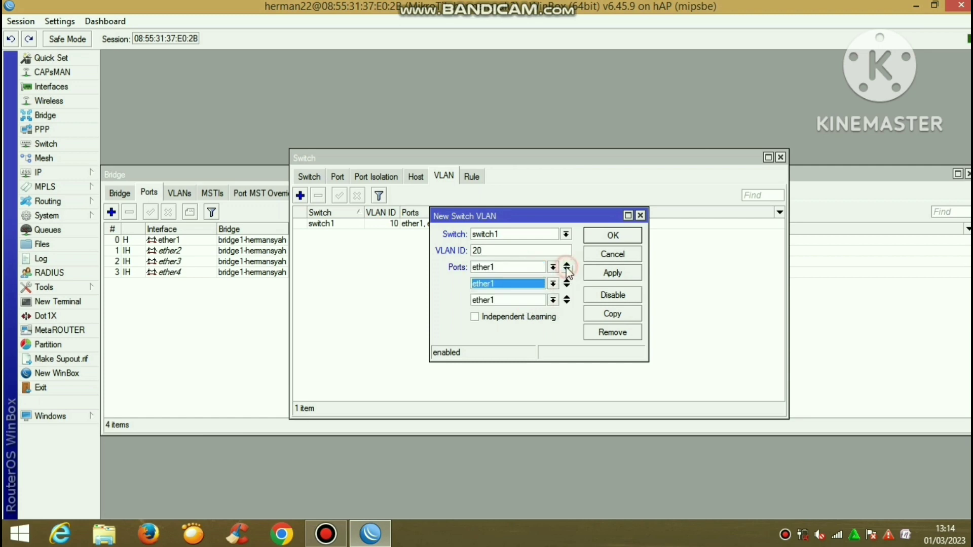
{"action": "left_click", "coordinate": [567, 299]}
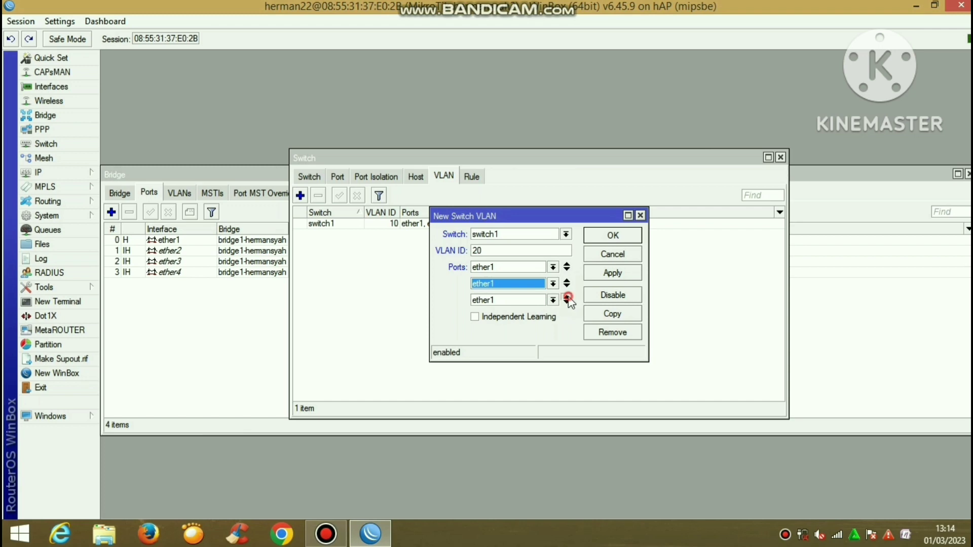
{"action": "left_click", "coordinate": [517, 284]}
{"action": "left_click", "coordinate": [514, 325]}
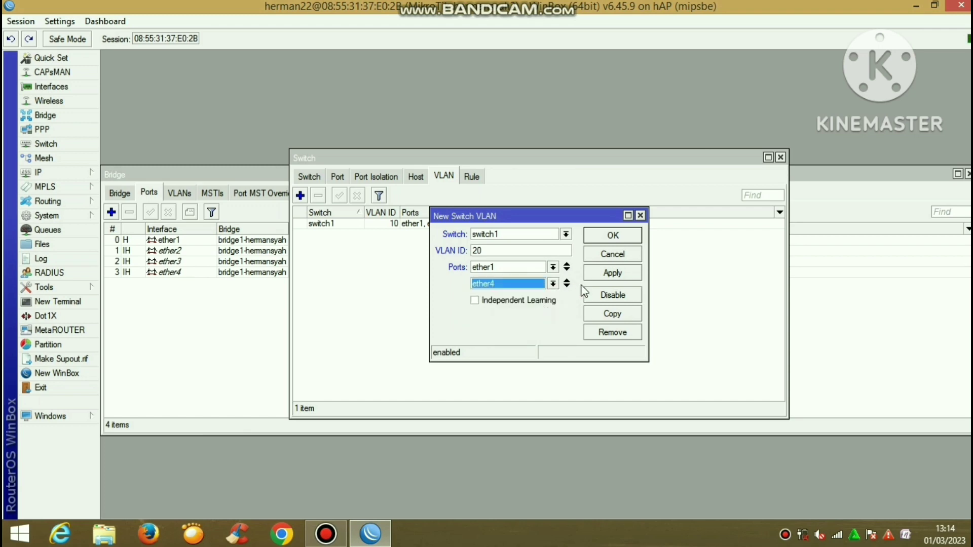
{"action": "left_click", "coordinate": [603, 274]}
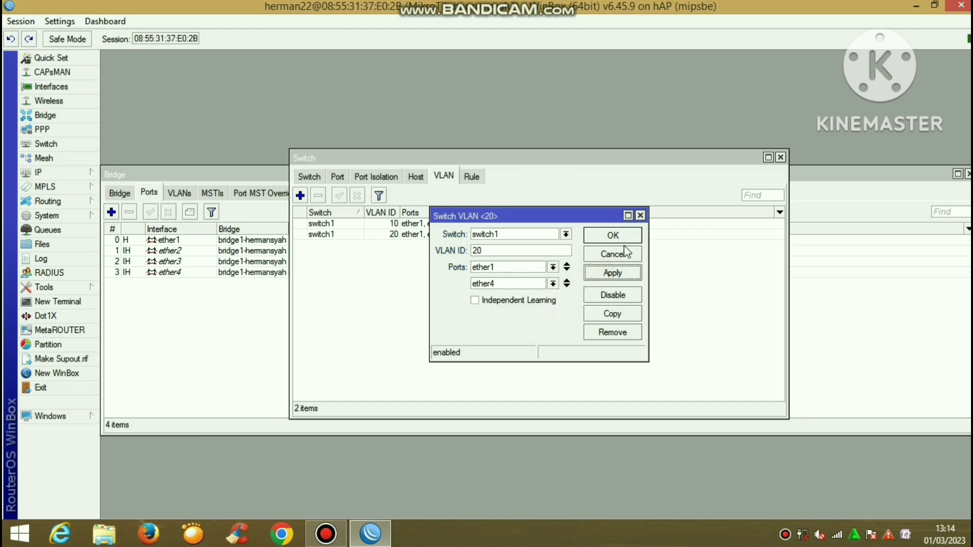
{"action": "left_click", "coordinate": [614, 235]}
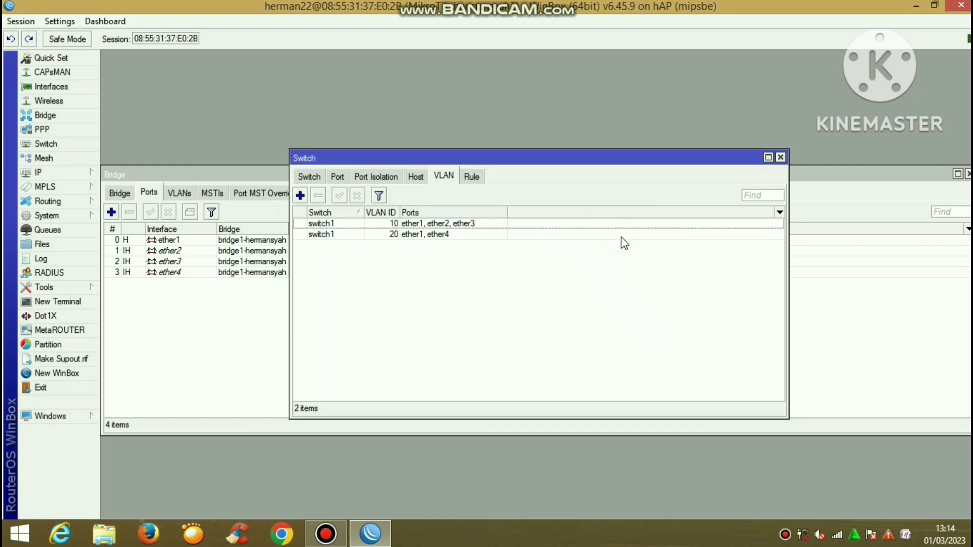
{"action": "left_click", "coordinate": [338, 176]}
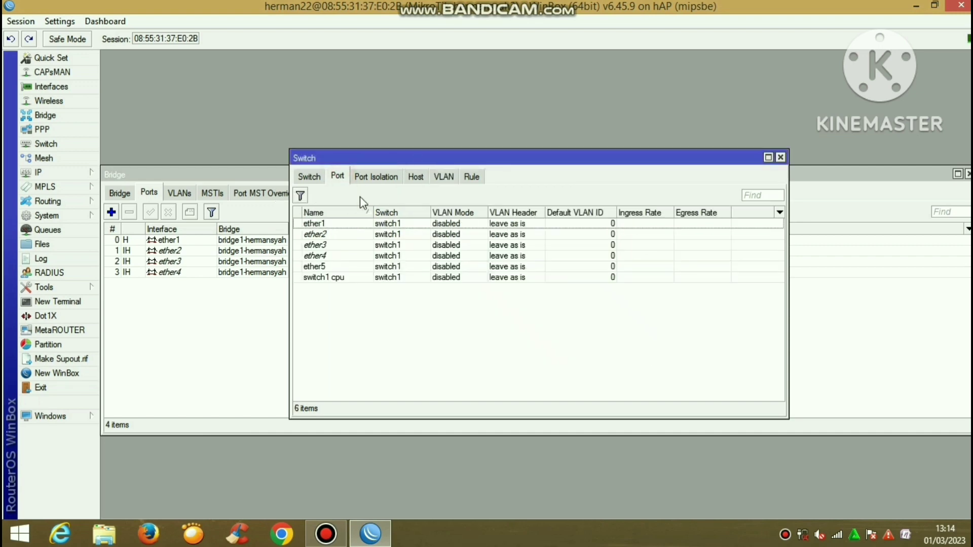
Set ether1's switch port VLAN mode to secure
{"action": "double_click", "coordinate": [375, 224]}
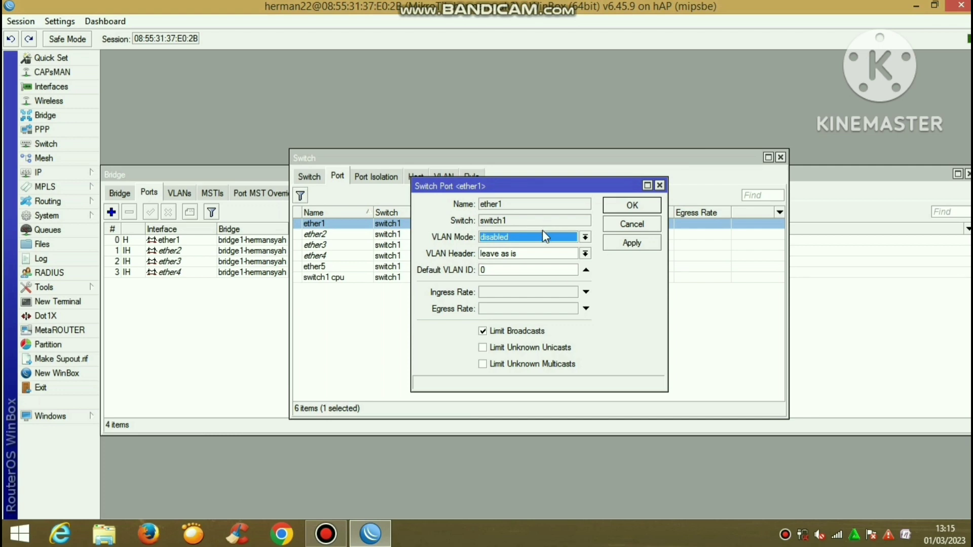
{"action": "left_click", "coordinate": [542, 232]}
{"action": "left_click", "coordinate": [529, 281]}
{"action": "left_click", "coordinate": [527, 253]}
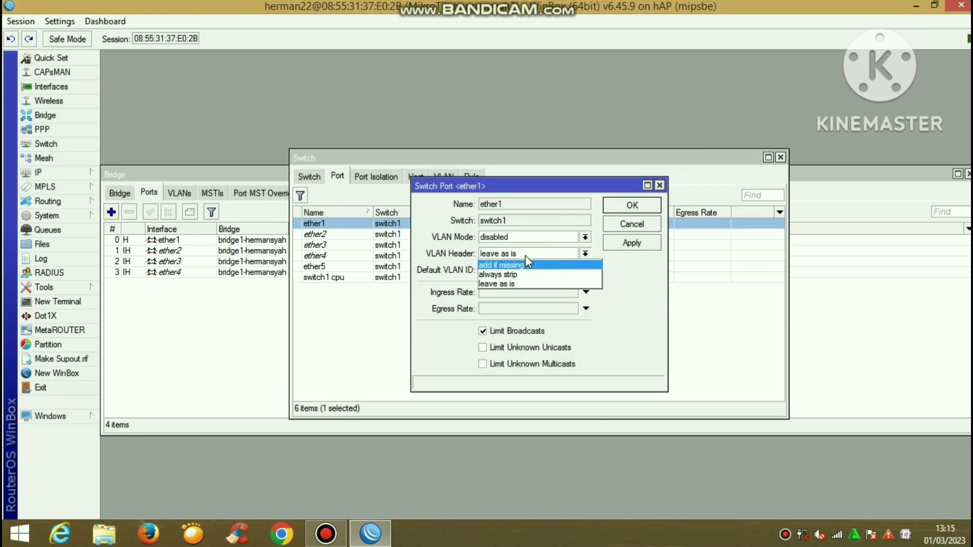
{"action": "left_click", "coordinate": [524, 256]}
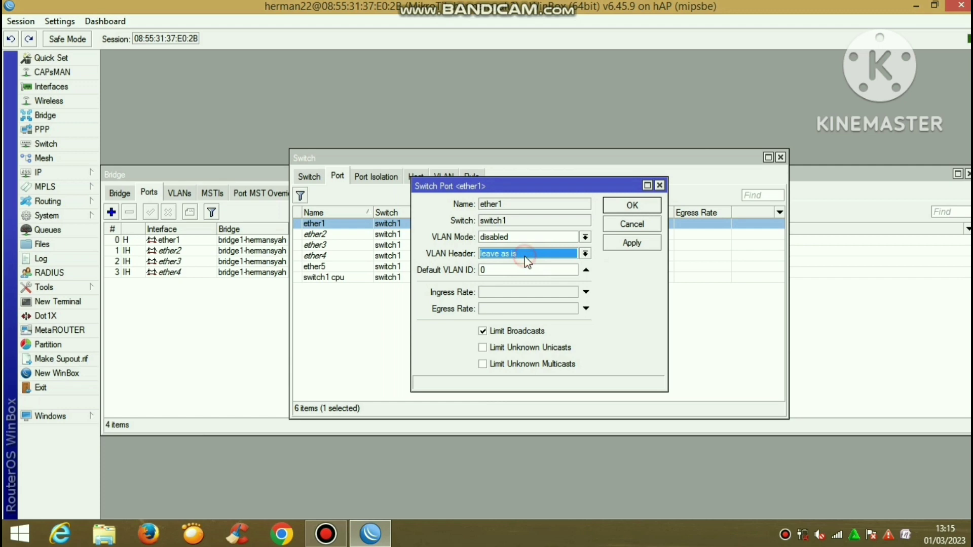
{"action": "left_click", "coordinate": [637, 242]}
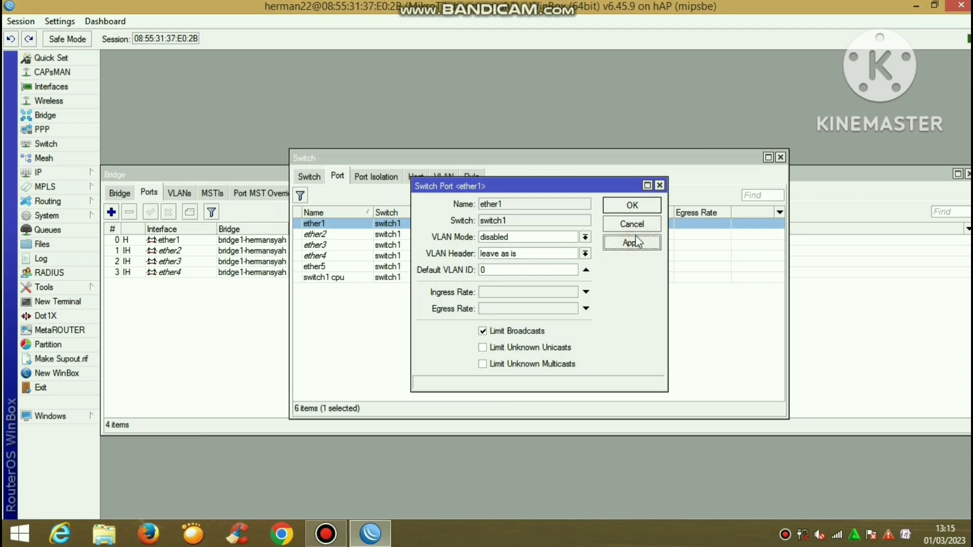
{"action": "left_click", "coordinate": [562, 238]}
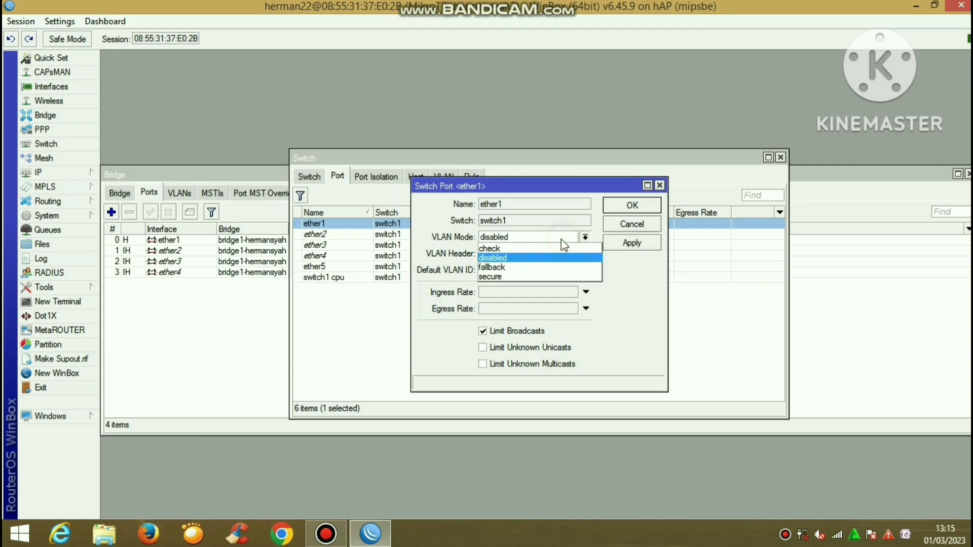
{"action": "left_click", "coordinate": [540, 276]}
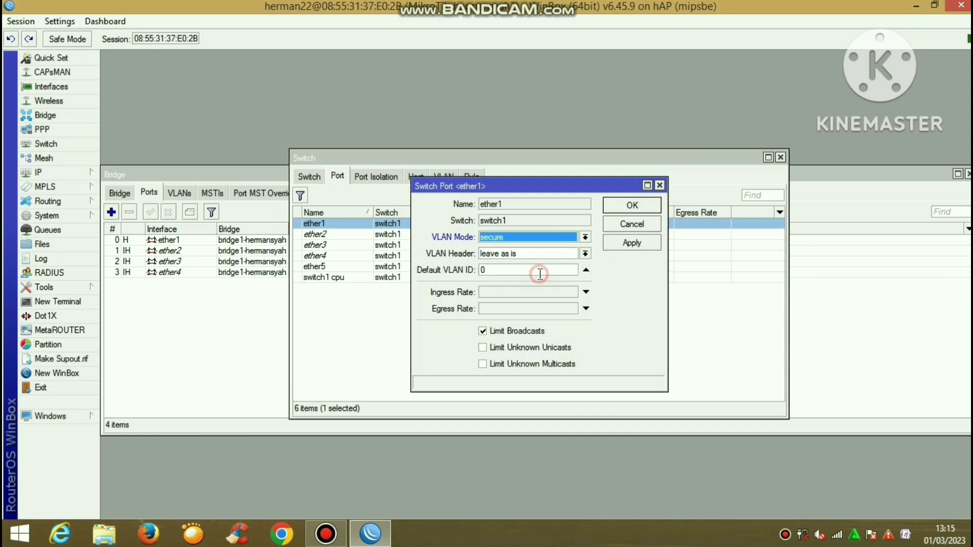
{"action": "left_click", "coordinate": [619, 207]}
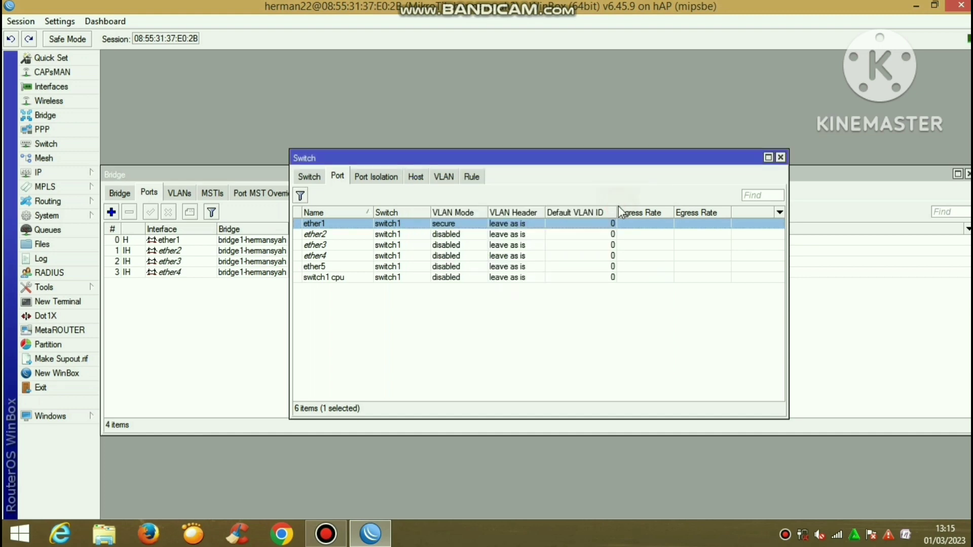
Set ether2 to secure VLAN mode, always strip header, default VLAN ID 10
{"action": "double_click", "coordinate": [557, 234]}
{"action": "left_click", "coordinate": [556, 238]}
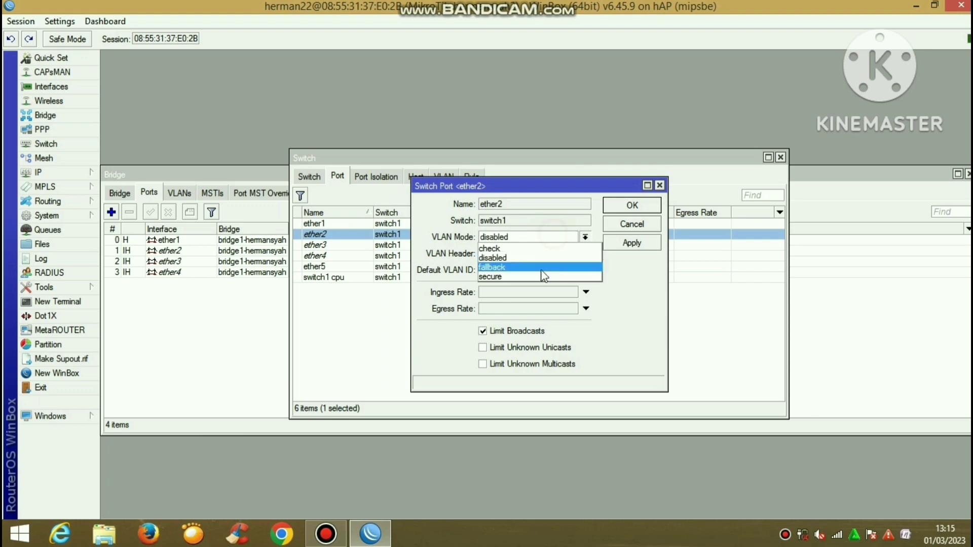
{"action": "left_click", "coordinate": [540, 273]}
{"action": "left_click", "coordinate": [545, 253]}
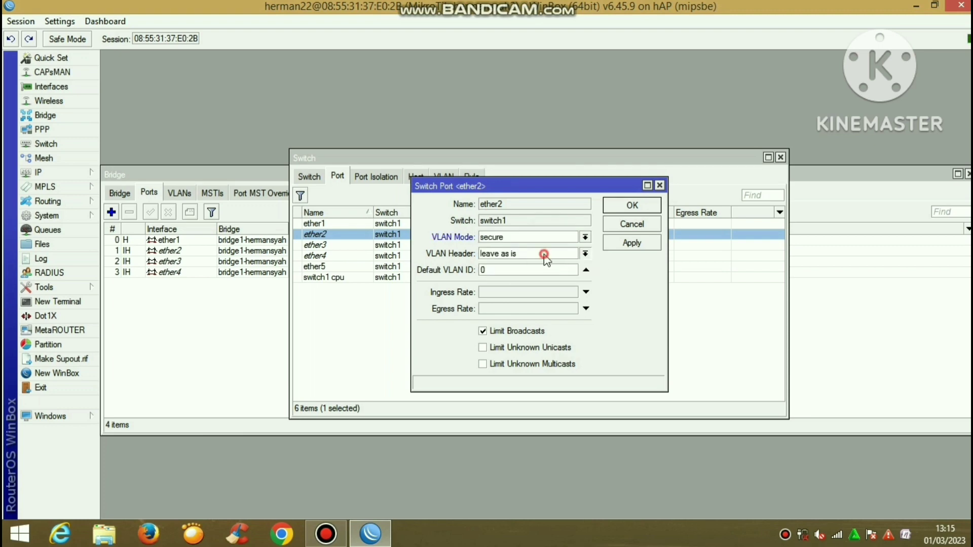
{"action": "left_click", "coordinate": [527, 274]}
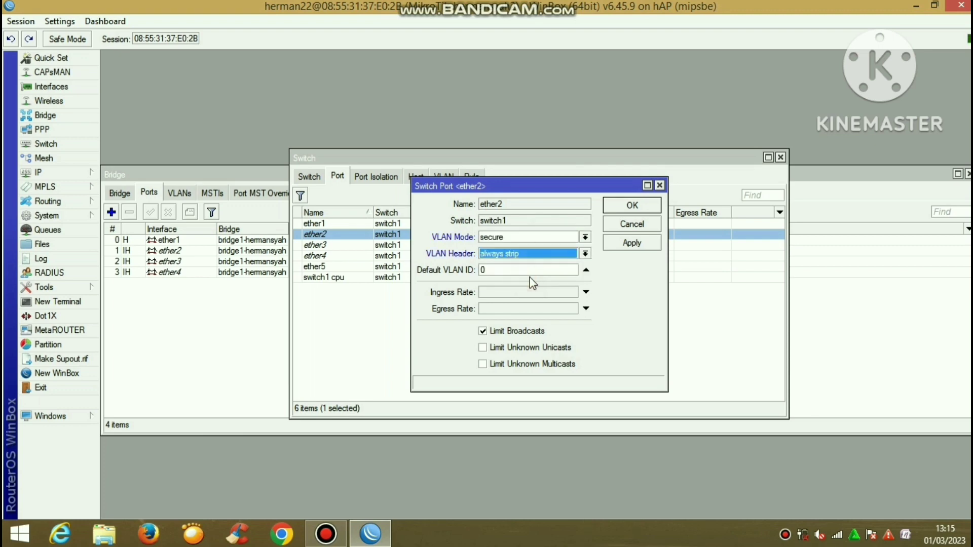
{"action": "left_click", "coordinate": [525, 272]}
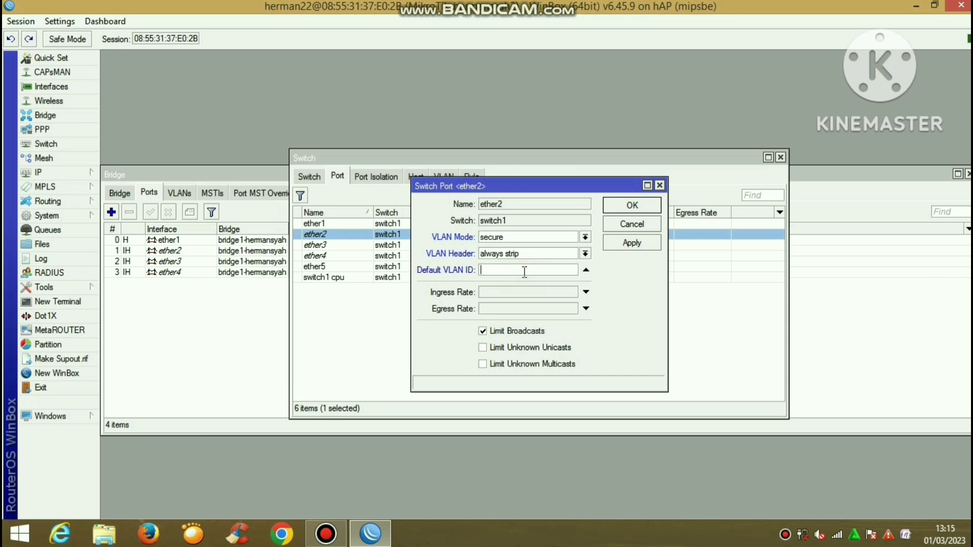
{"action": "type", "text": "10"}
{"action": "left_click", "coordinate": [628, 244]}
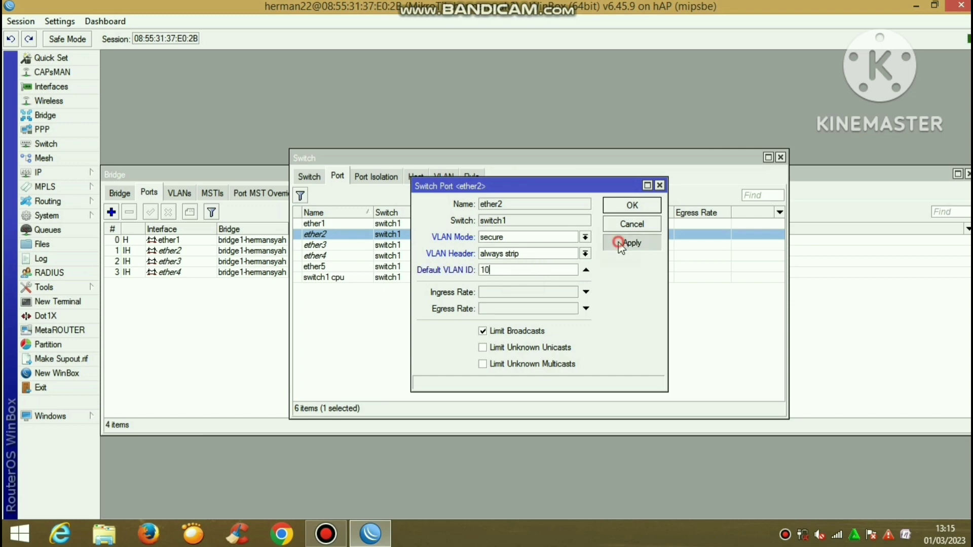
{"action": "left_click", "coordinate": [623, 207]}
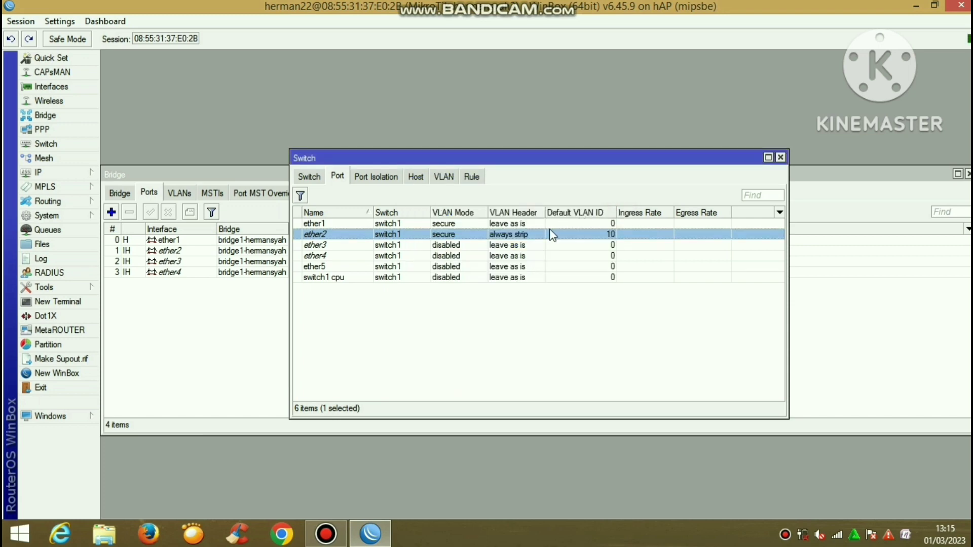
Set ether3 to secure VLAN mode, always strip headers, and default VLAN ID 10
{"action": "double_click", "coordinate": [546, 242]}
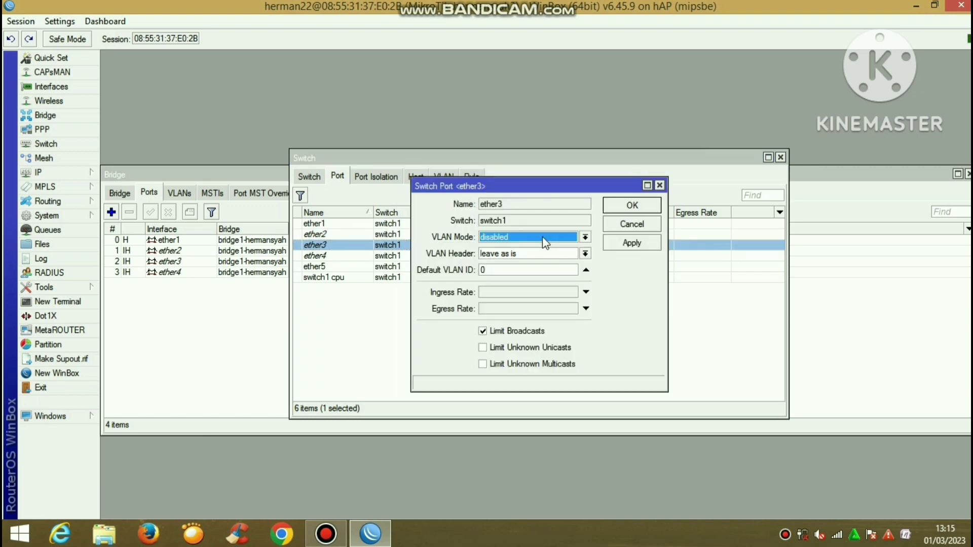
{"action": "left_click", "coordinate": [546, 239]}
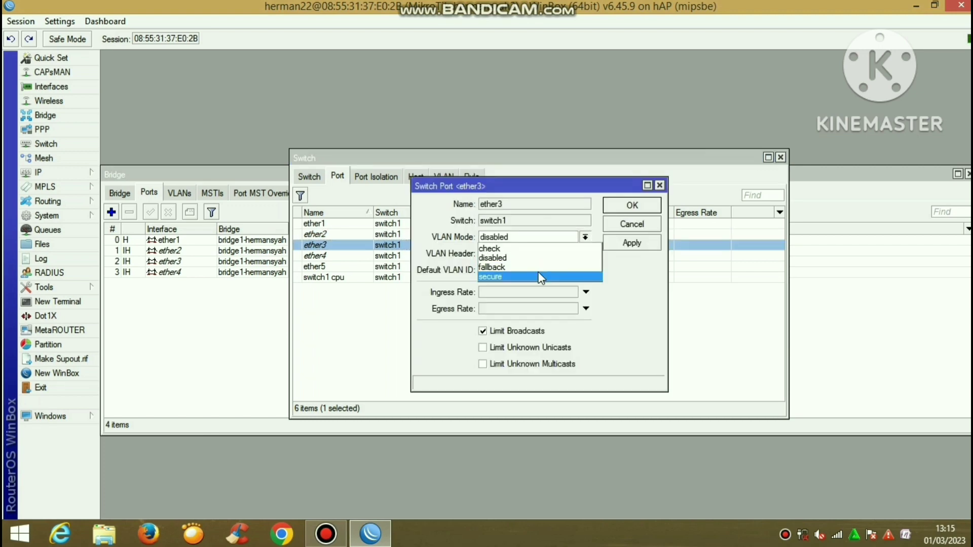
{"action": "left_click", "coordinate": [539, 276]}
{"action": "left_click", "coordinate": [531, 255]}
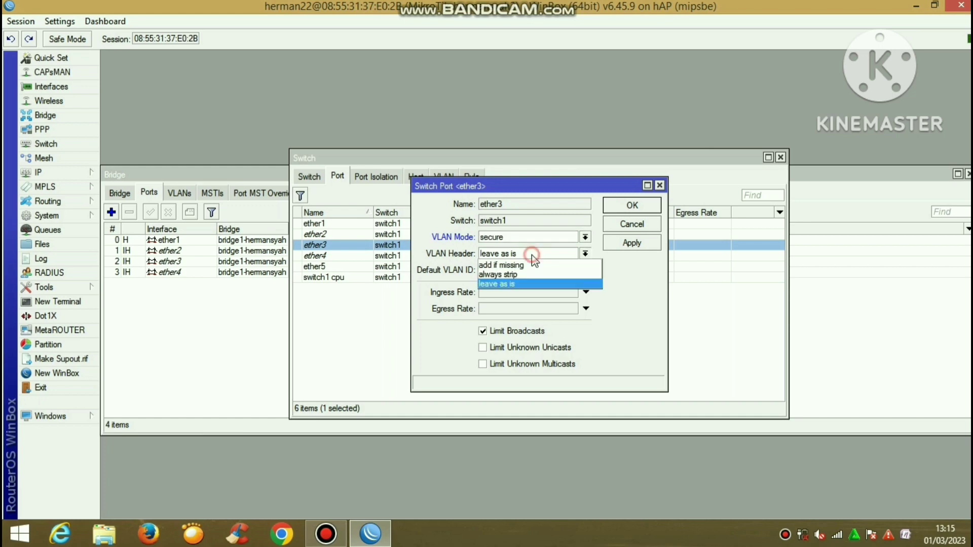
{"action": "left_click", "coordinate": [529, 269]}
{"action": "left_click", "coordinate": [528, 270]}
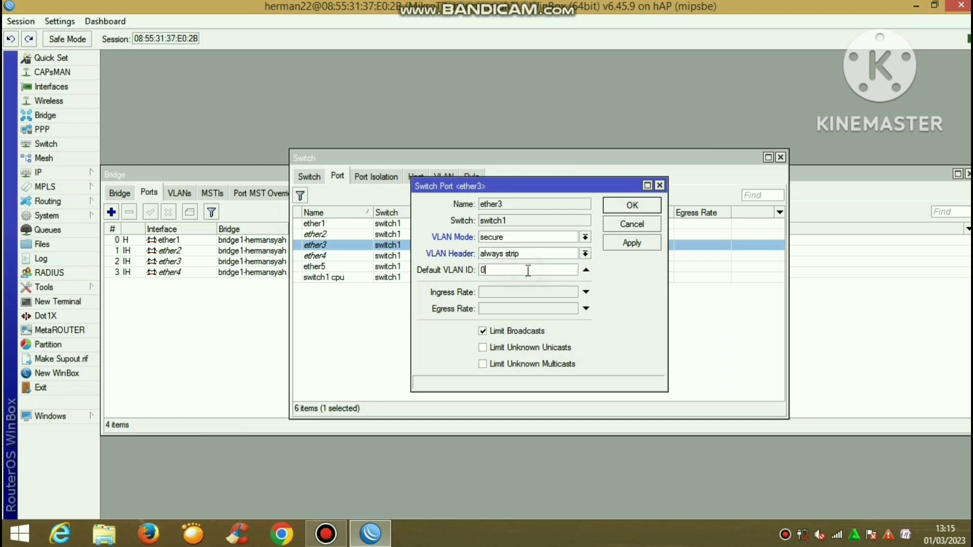
{"action": "type", "text": "10"}
{"action": "left_click", "coordinate": [606, 245]}
{"action": "left_click", "coordinate": [630, 203]}
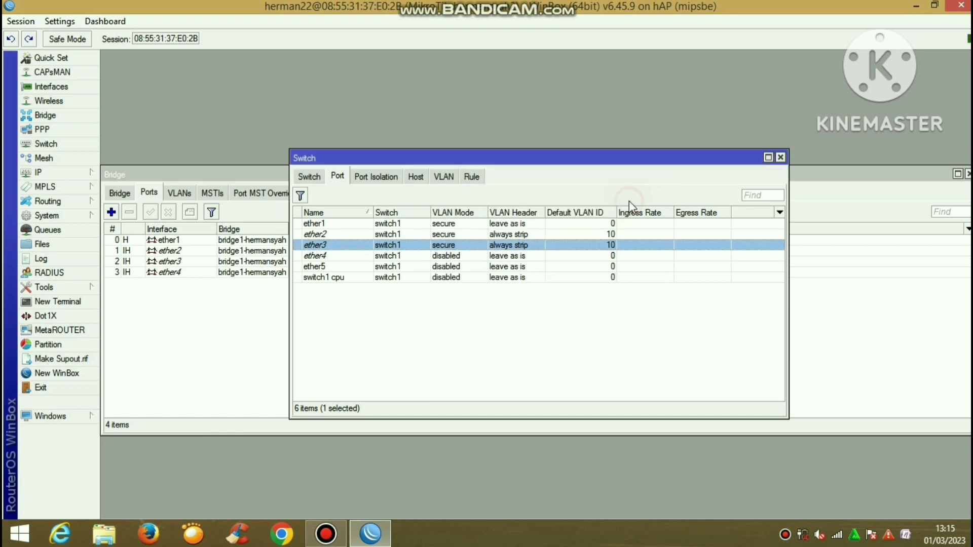
Set ether4 to secure mode, always strip, default VLAN ID 20, then close the switch window
{"action": "double_click", "coordinate": [569, 255]}
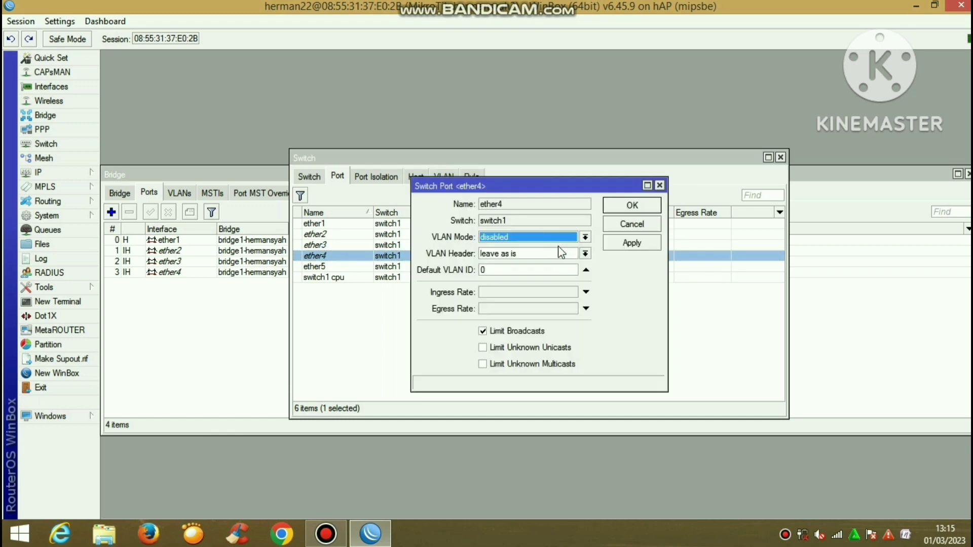
{"action": "left_click", "coordinate": [548, 237]}
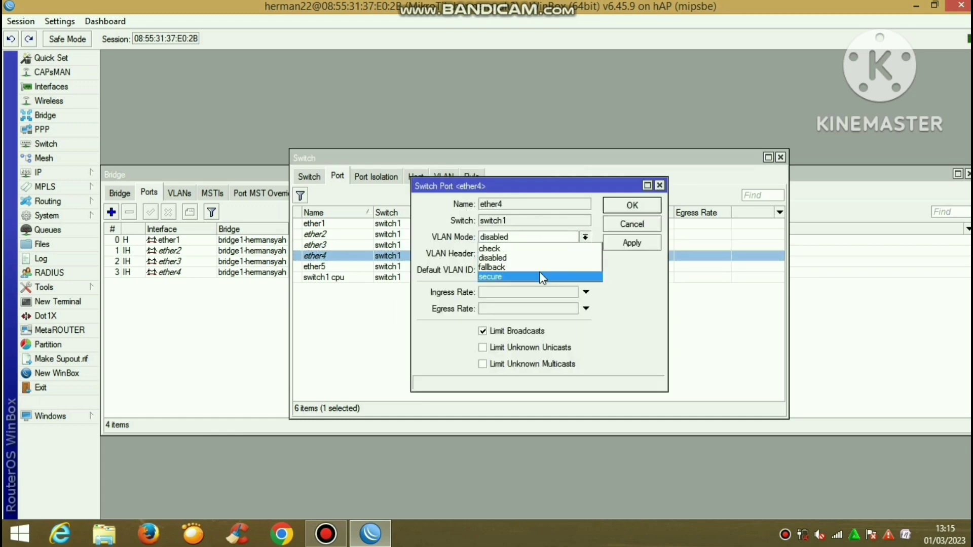
{"action": "left_click", "coordinate": [539, 276]}
{"action": "left_click", "coordinate": [533, 256]}
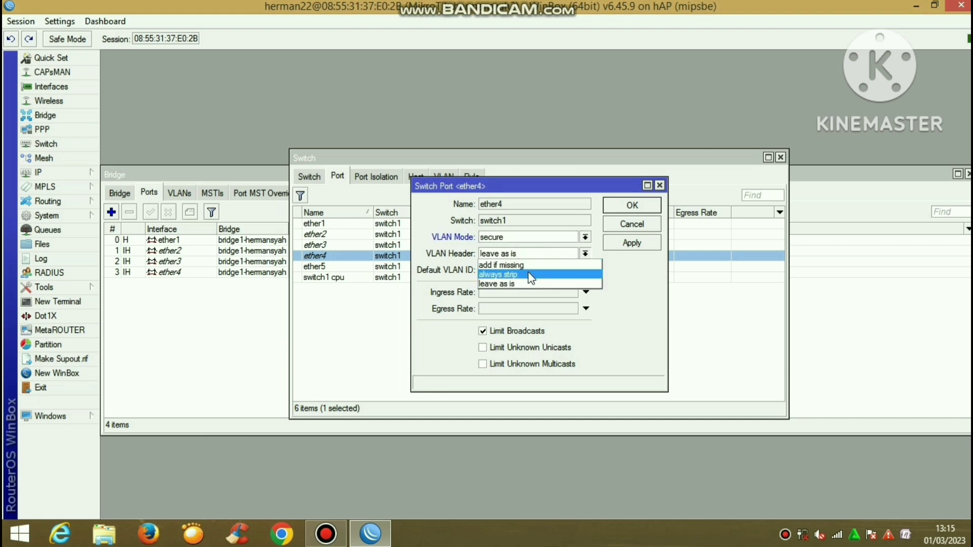
{"action": "left_click", "coordinate": [525, 272]}
{"action": "left_click", "coordinate": [524, 273]}
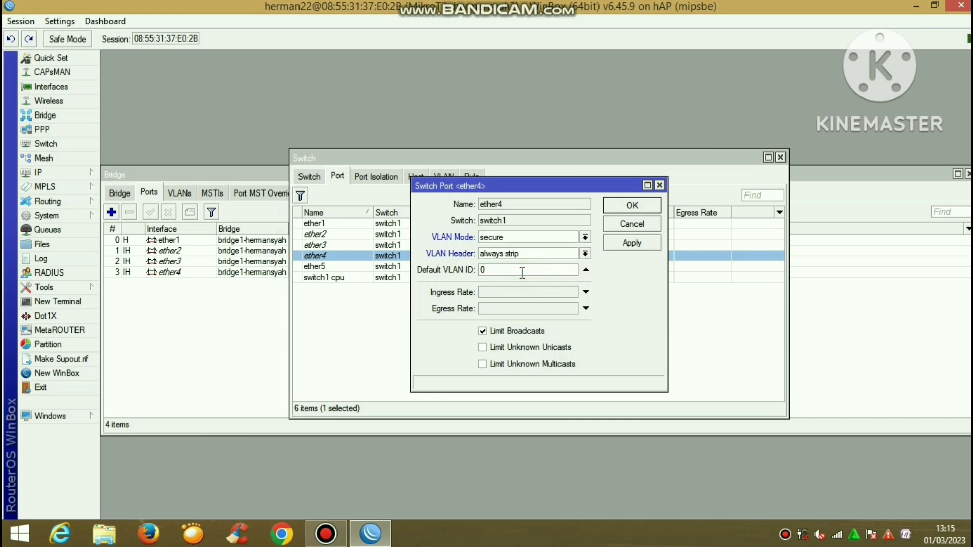
{"action": "type", "text": "20"}
{"action": "double_click", "coordinate": [522, 272]}
{"action": "type", "text": "20"}
{"action": "left_click", "coordinate": [626, 243]}
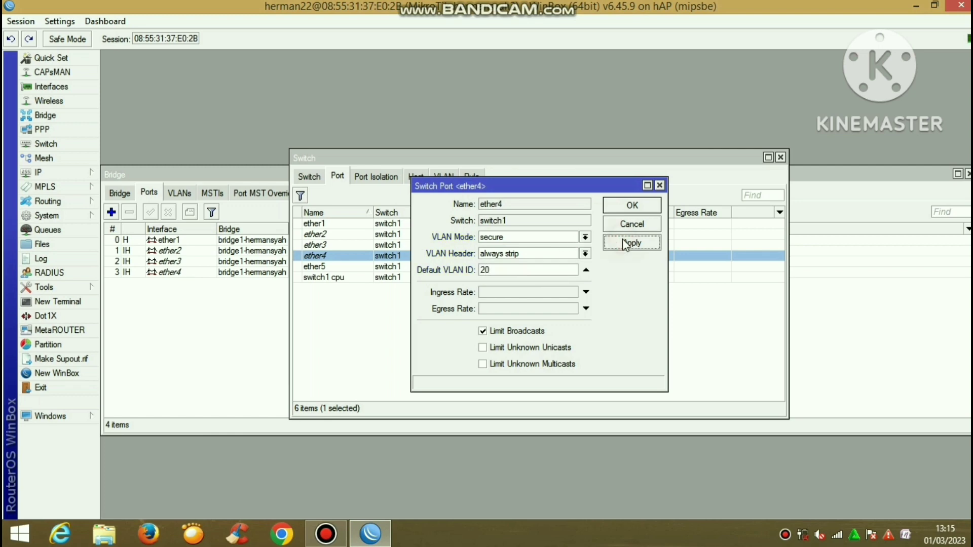
{"action": "left_click", "coordinate": [628, 206]}
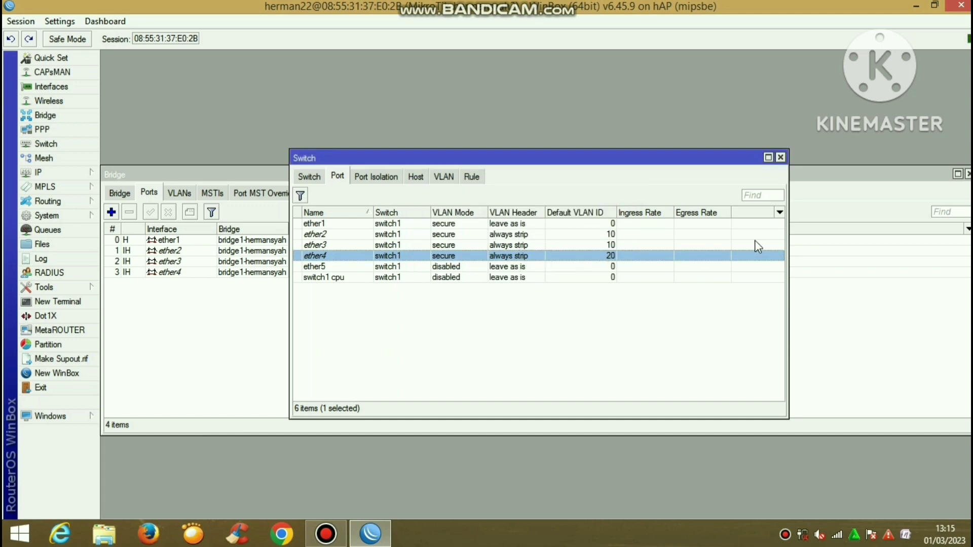
{"action": "left_click", "coordinate": [779, 158]}
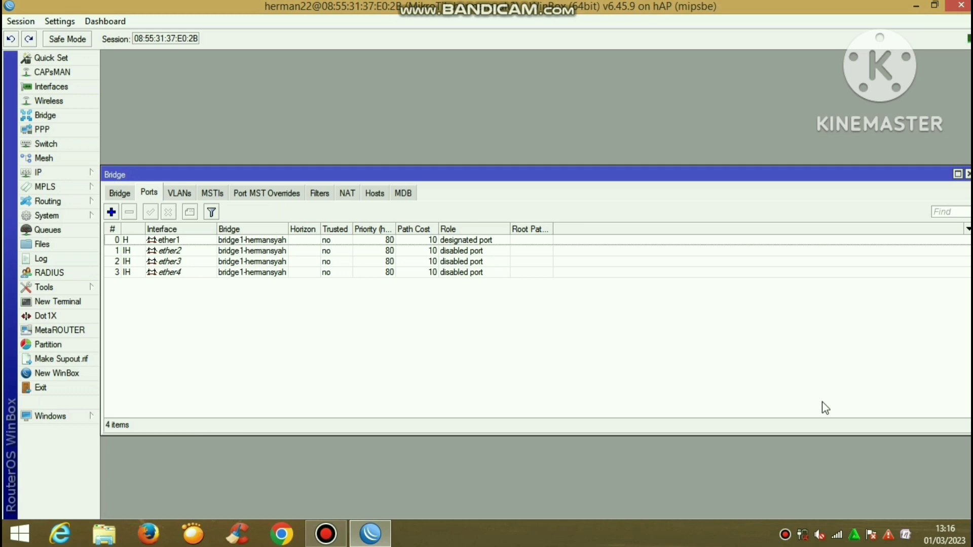
{"action": "mouse_move", "coordinate": [970, 2]}
{"action": "mouse_move", "coordinate": [837, 545]}
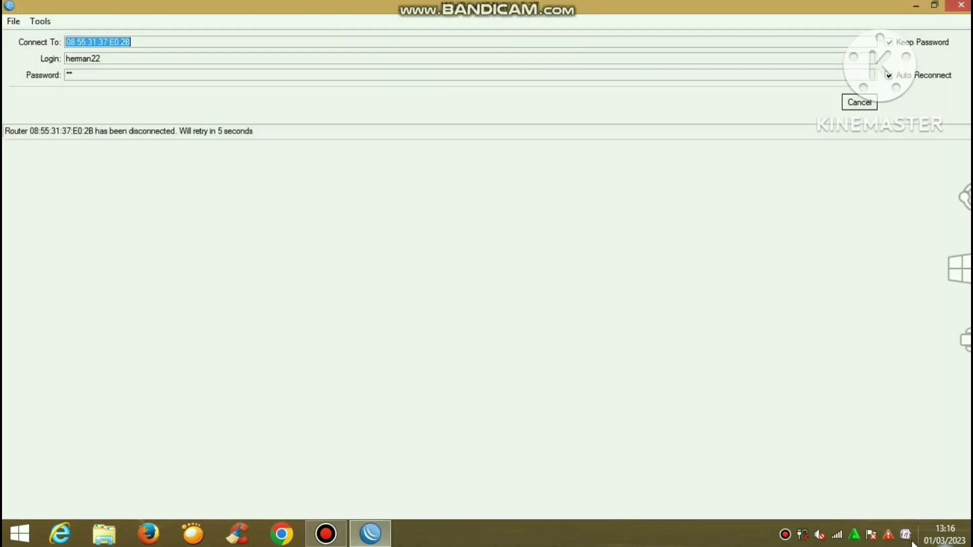
Open Network and Sharing Center from the tray network icon and dismiss the ESET network prompt
{"action": "right_click", "coordinate": [837, 527]}
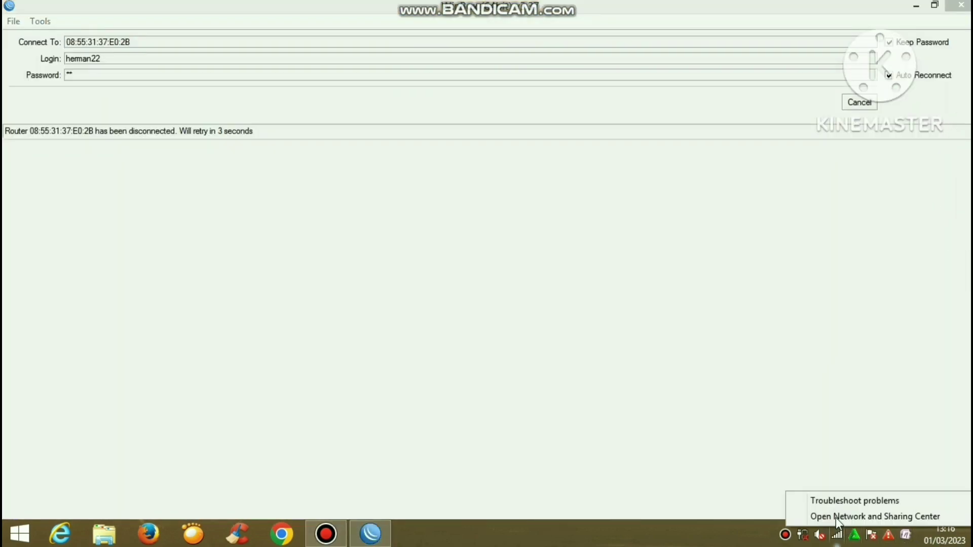
{"action": "left_click", "coordinate": [834, 518]}
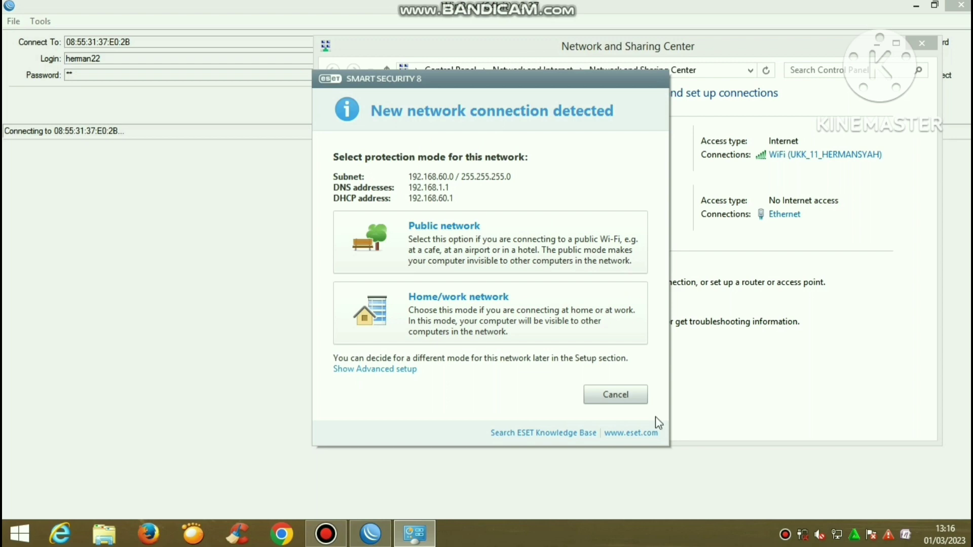
{"action": "left_click", "coordinate": [618, 395]}
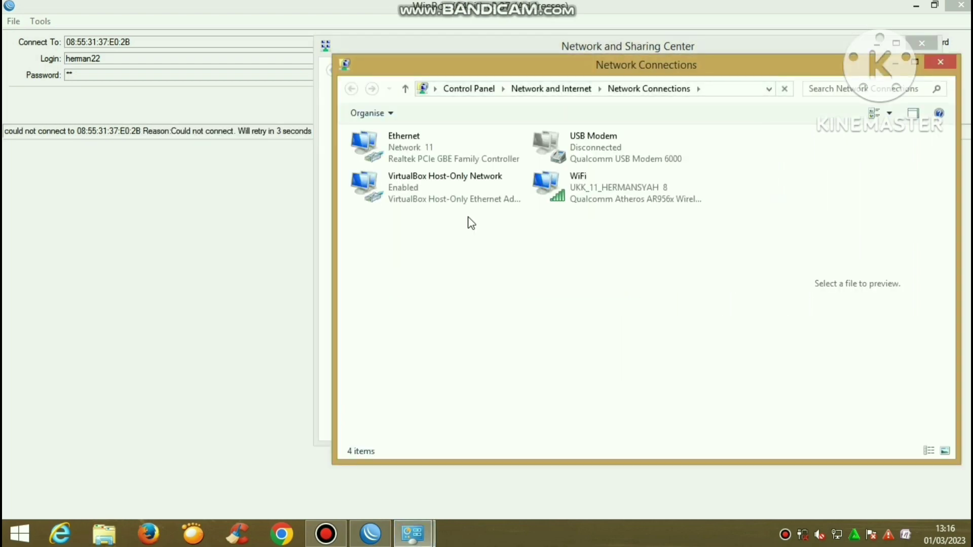
{"action": "left_click", "coordinate": [444, 161]}
{"action": "right_click", "coordinate": [444, 162]}
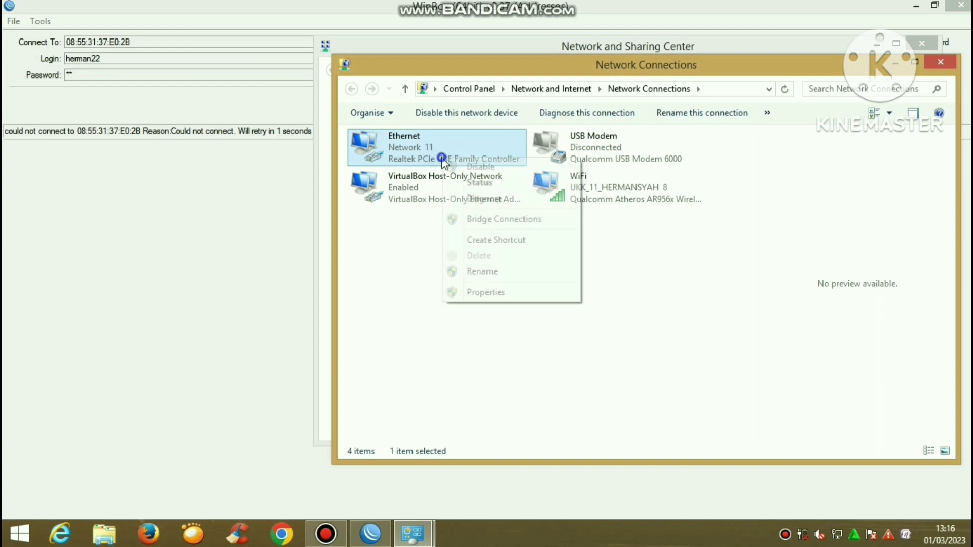
{"action": "left_click", "coordinate": [444, 163]}
{"action": "right_click", "coordinate": [444, 164]}
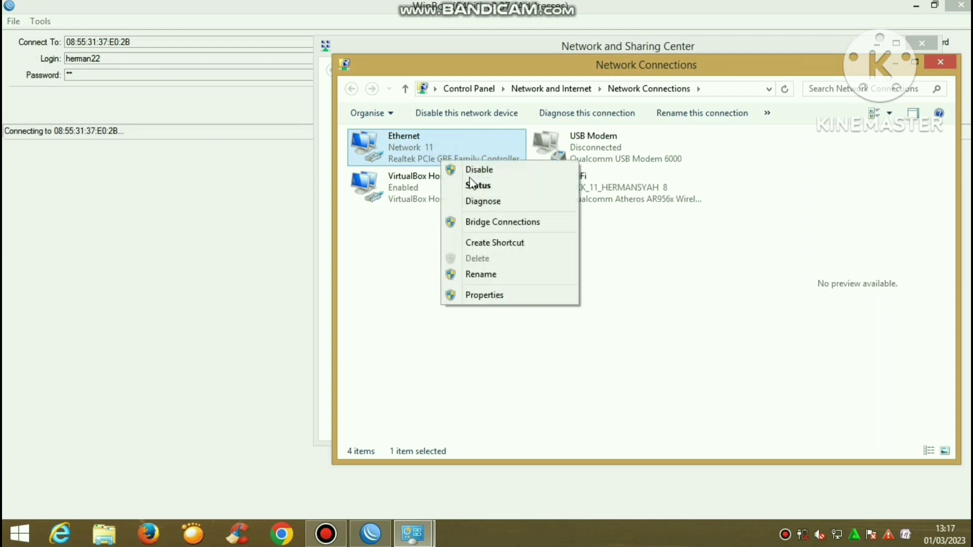
{"action": "left_click", "coordinate": [478, 185]}
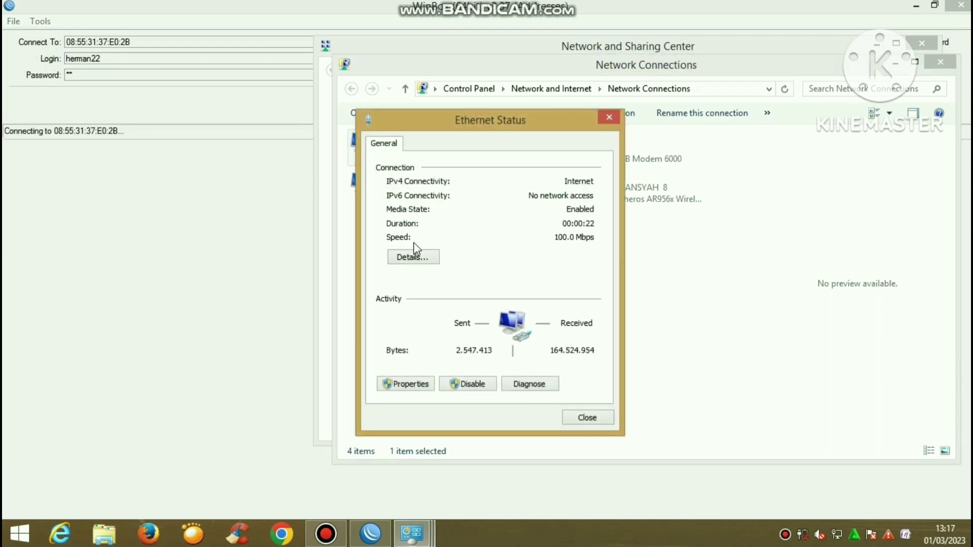
{"action": "left_click", "coordinate": [413, 258]}
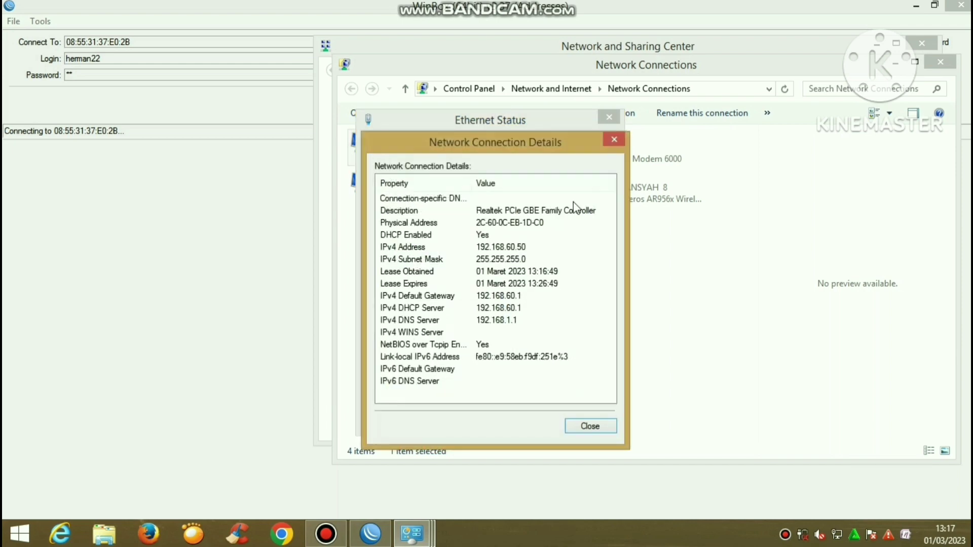
{"action": "left_click", "coordinate": [611, 144]}
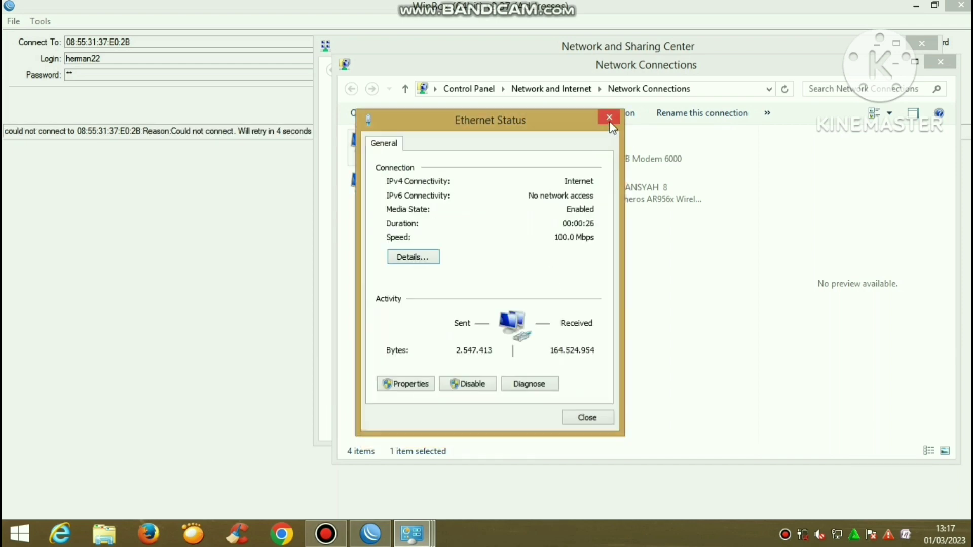
{"action": "left_click", "coordinate": [609, 117]}
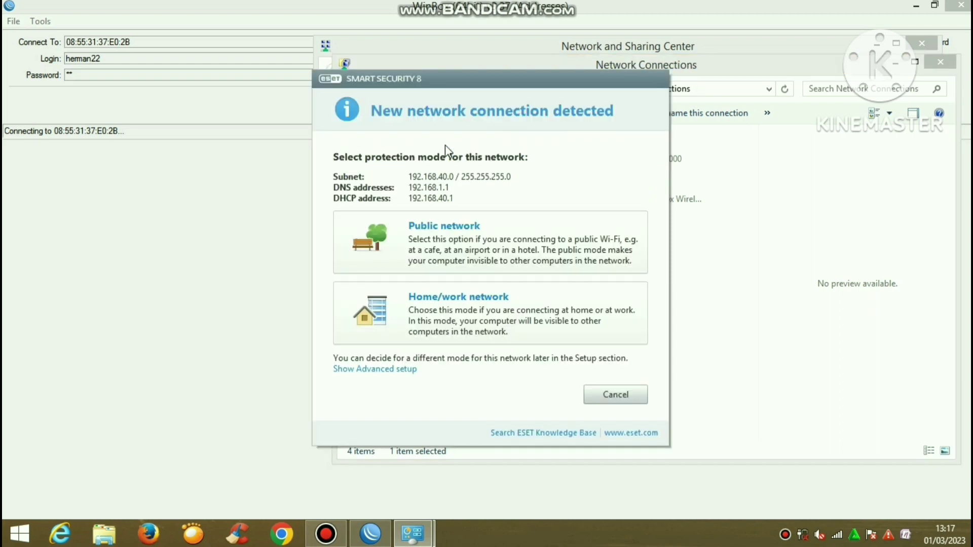
Dismiss the ESET prompt and view the Ethernet adapter's status details showing 192.168.40.50
{"action": "left_click", "coordinate": [591, 395]}
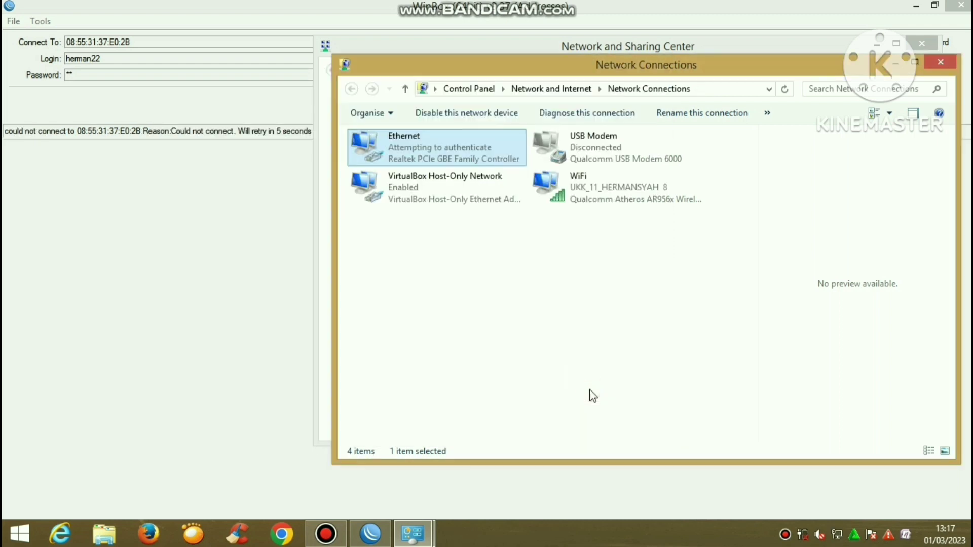
{"action": "right_click", "coordinate": [476, 148]}
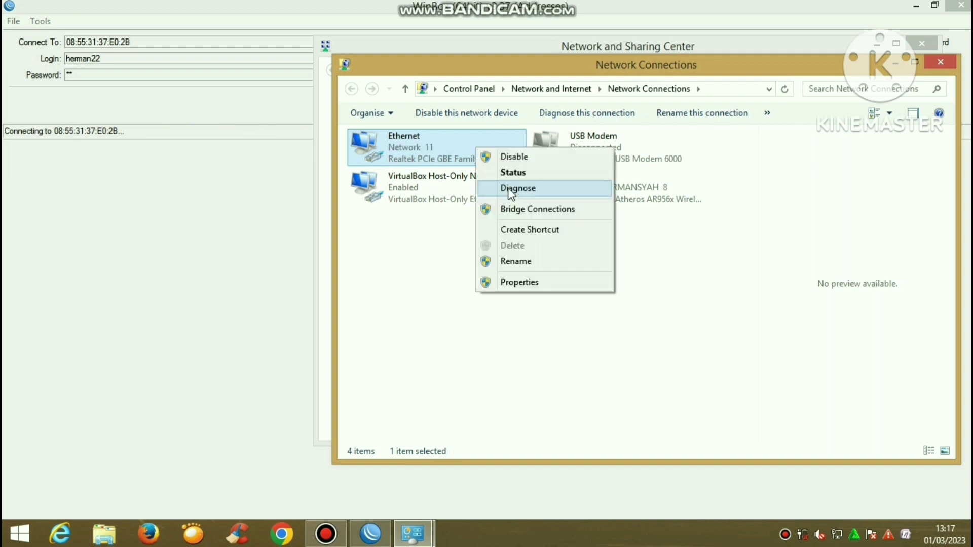
{"action": "left_click", "coordinate": [530, 171]}
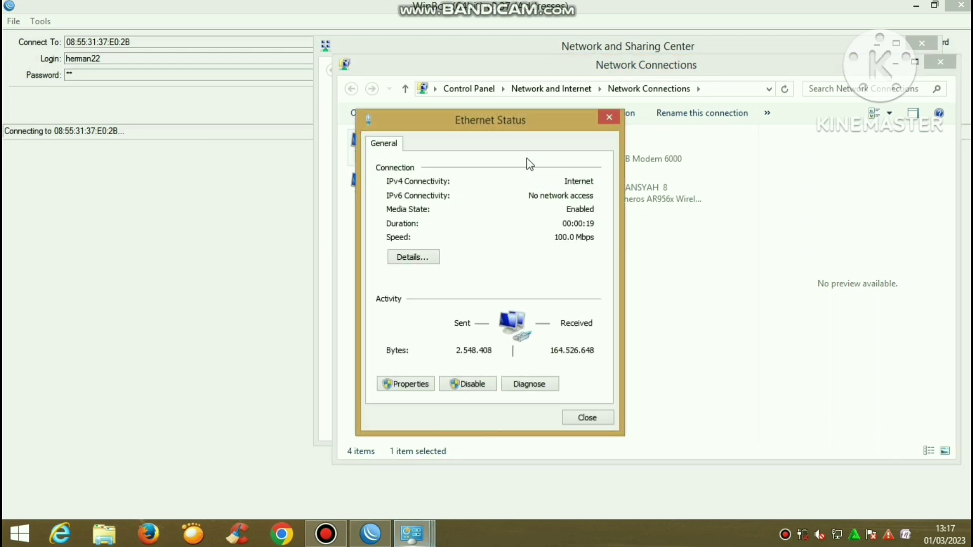
{"action": "left_click", "coordinate": [413, 257]}
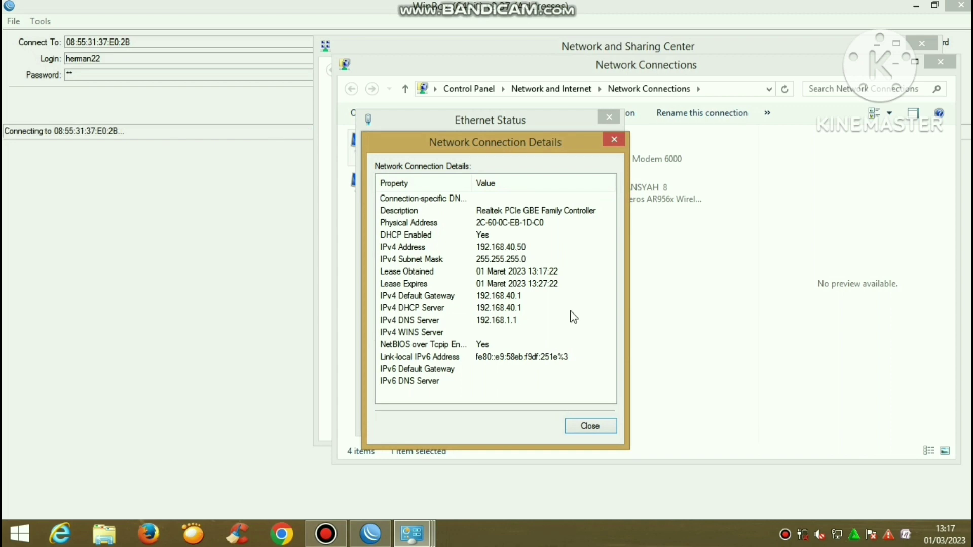
Close the Ethernet details, status dialog and Network Connections window
{"action": "left_click", "coordinate": [590, 426]}
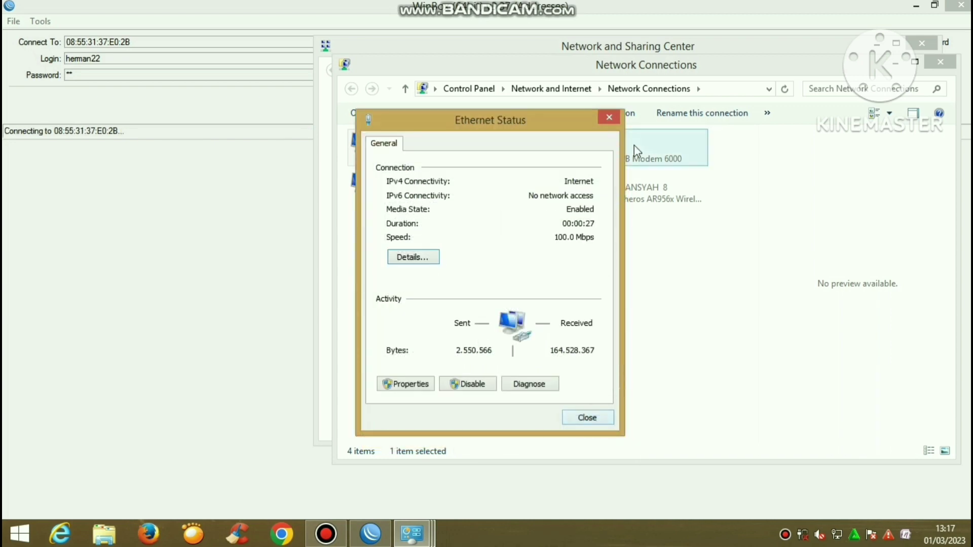
{"action": "left_click", "coordinate": [612, 120]}
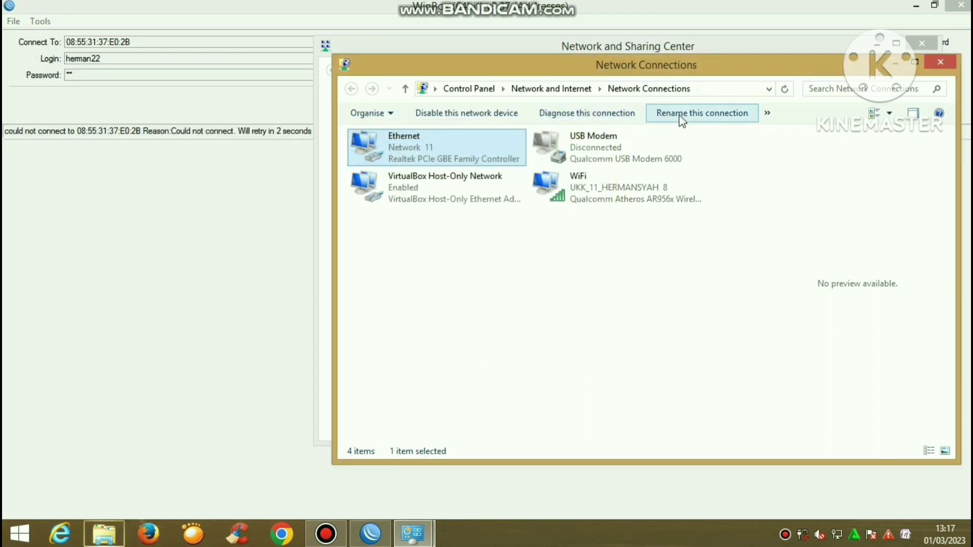
{"action": "left_click", "coordinate": [948, 66]}
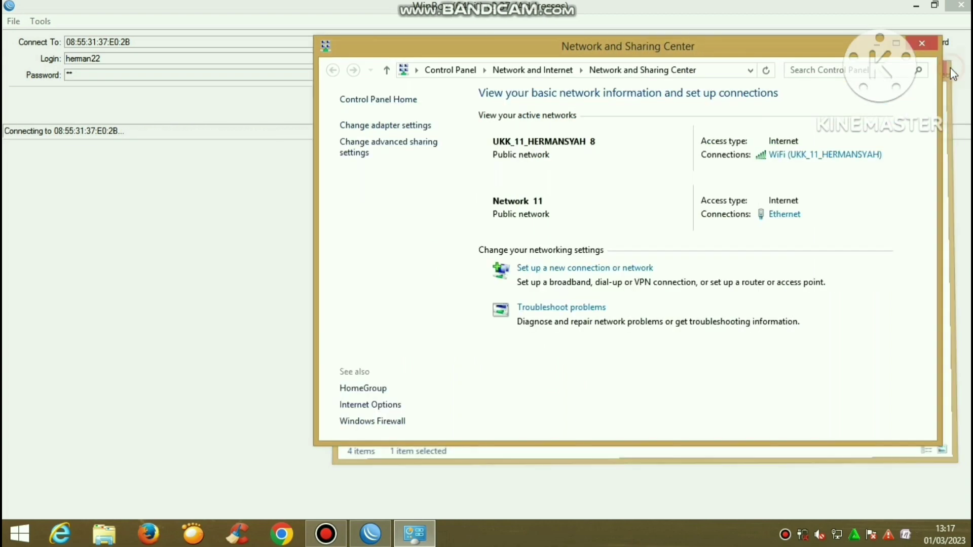